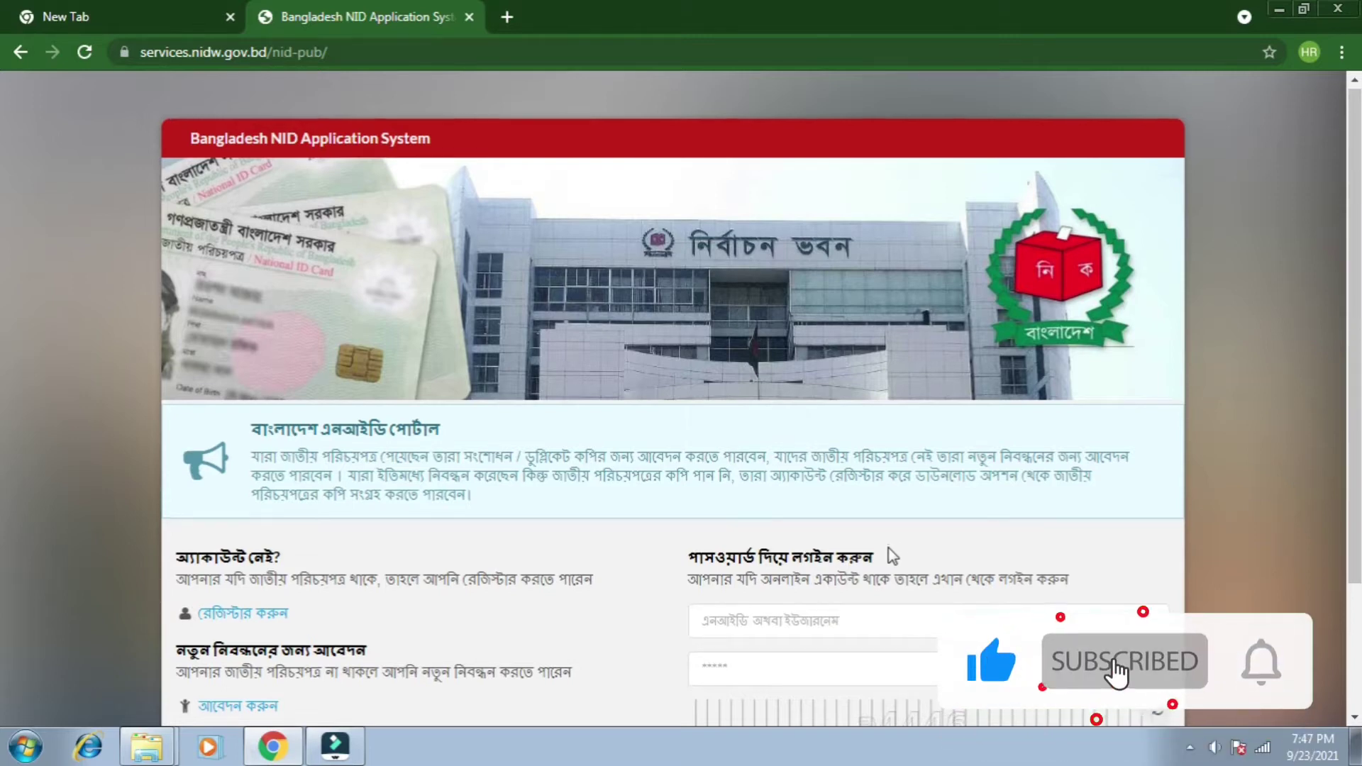
- Minimize Chrome, then close the Recorded folder window from its title-bar menu
scroll(891, 554, "down", 2)
scroll(892, 555, "up", 2)
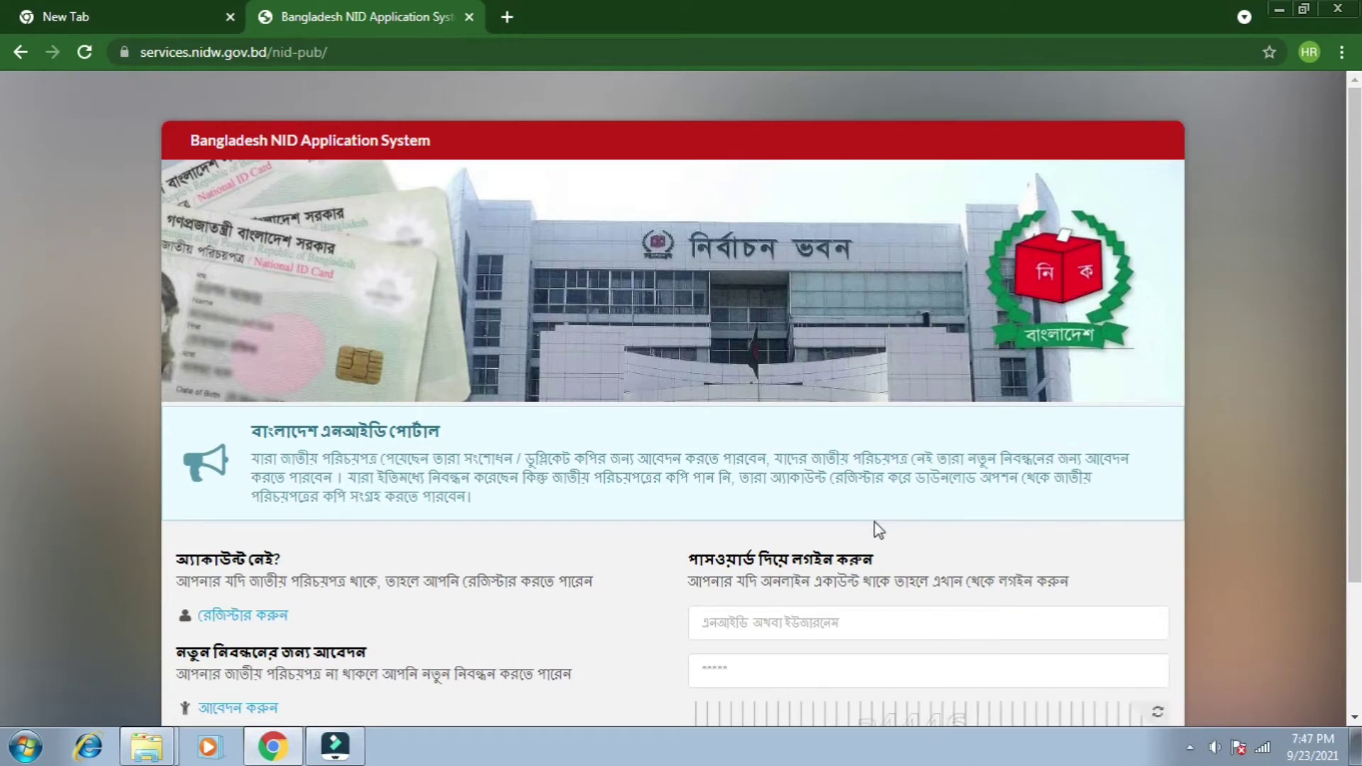
left_click(1279, 10)
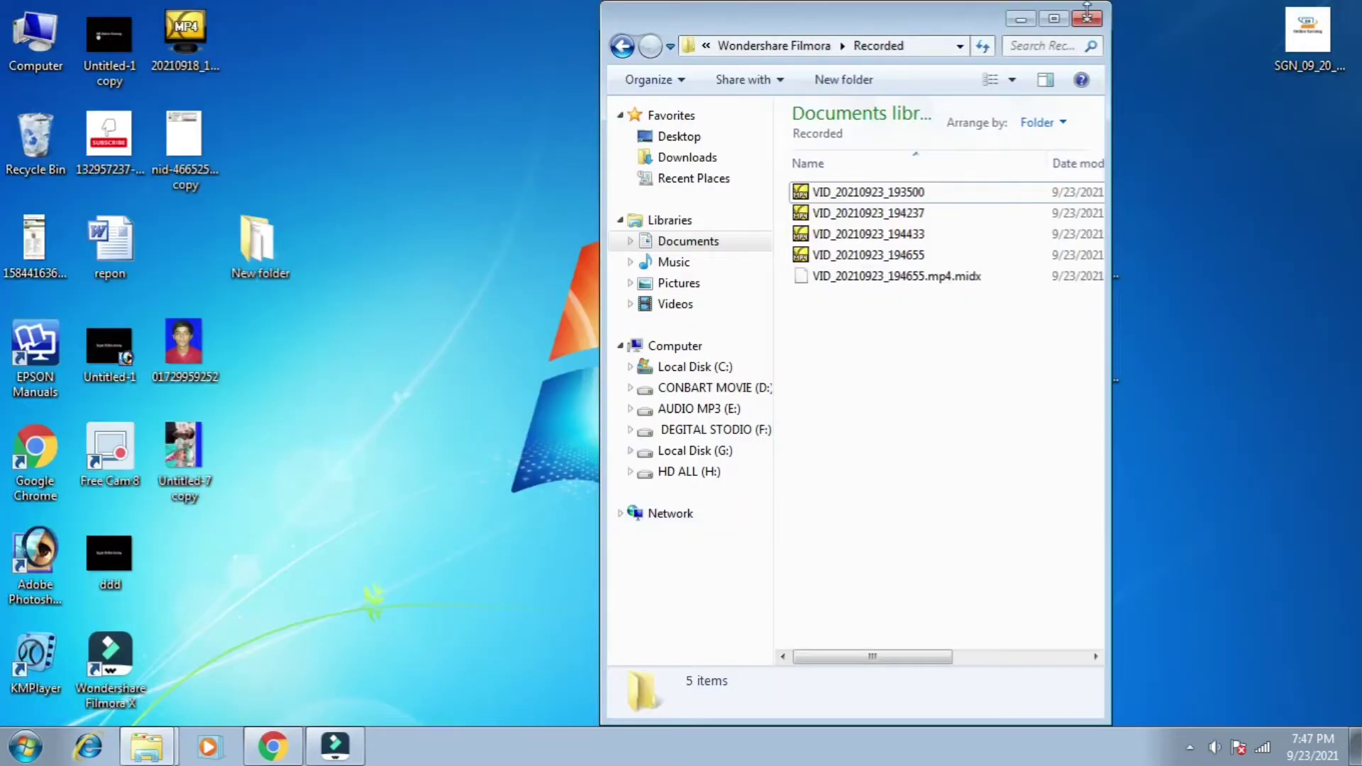
left_click_drag(902, 27, 1051, 480)
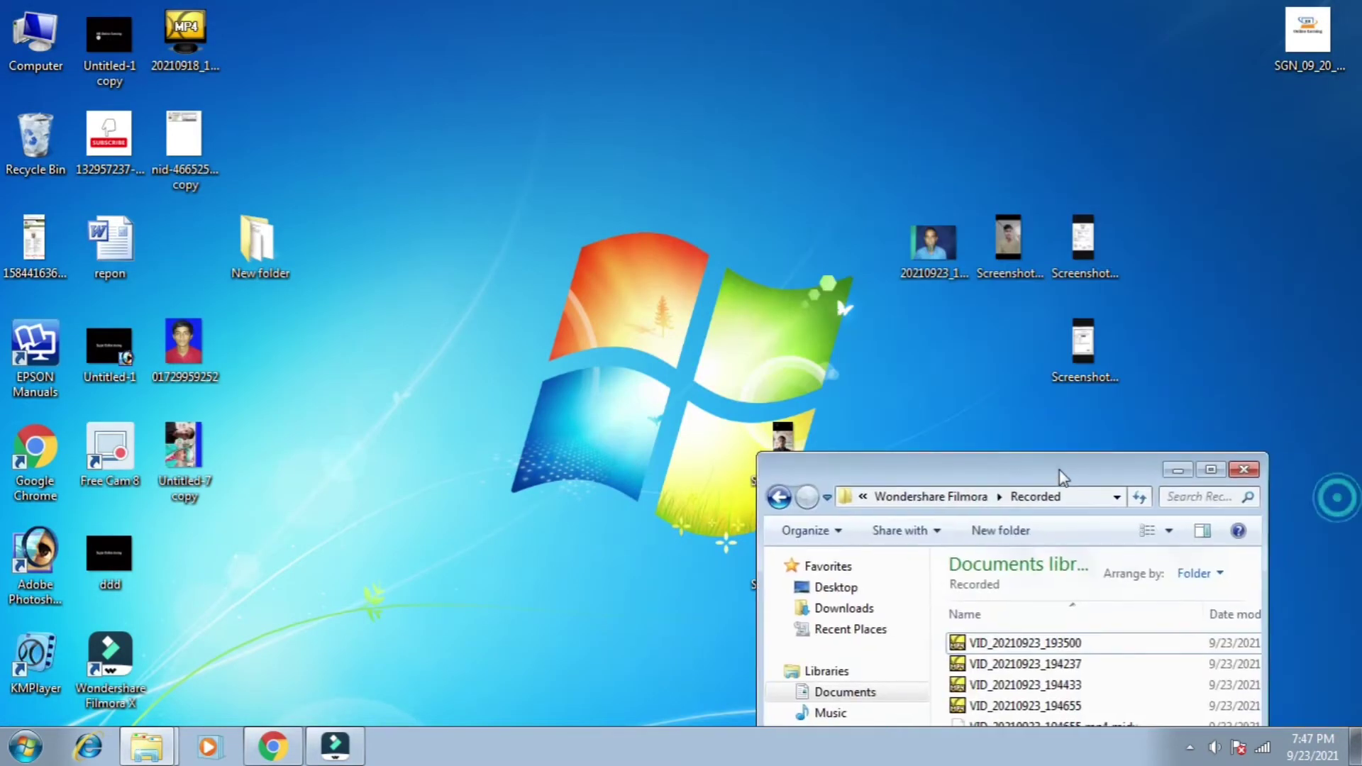
right_click(1060, 470)
left_click(1101, 601)
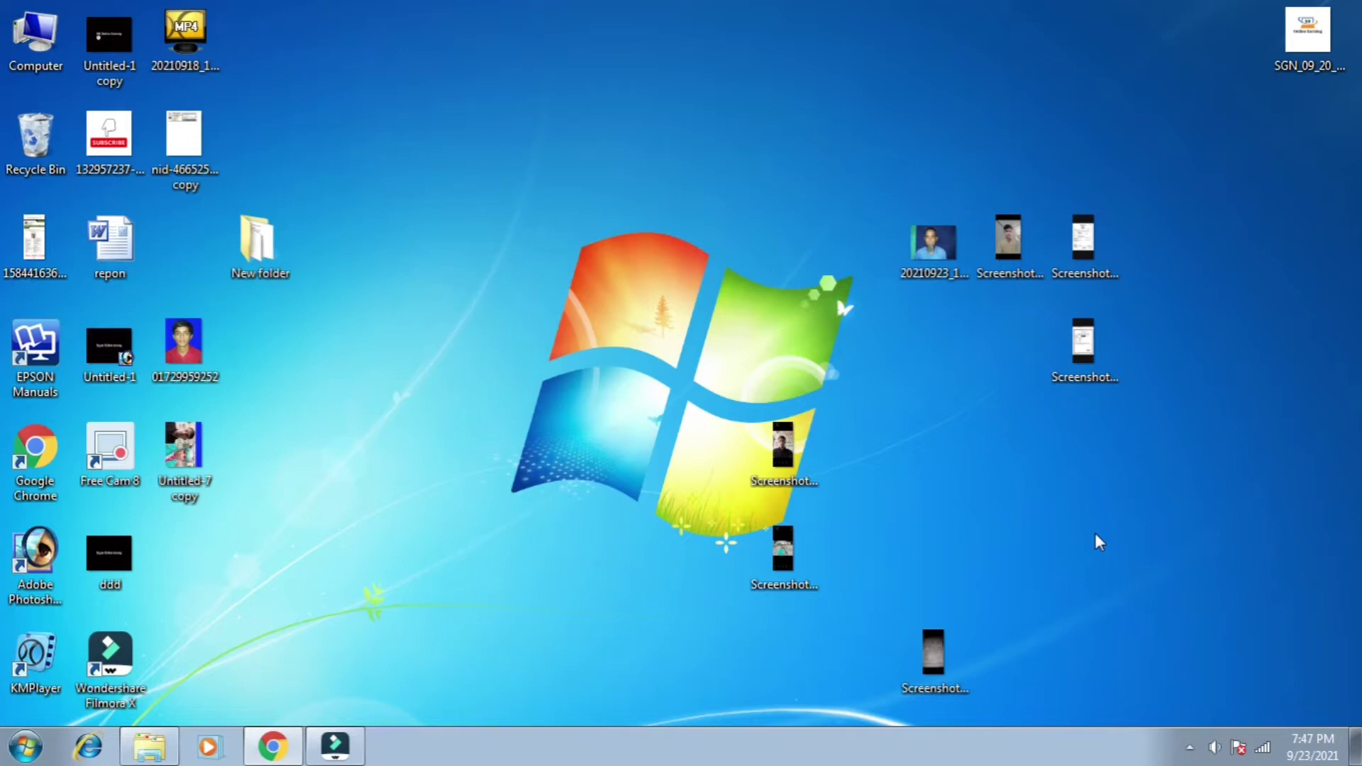
- In Chrome's new tab, search Google for 'nid' and open the services.nidw.gov.bd login sitelink
left_click(277, 746)
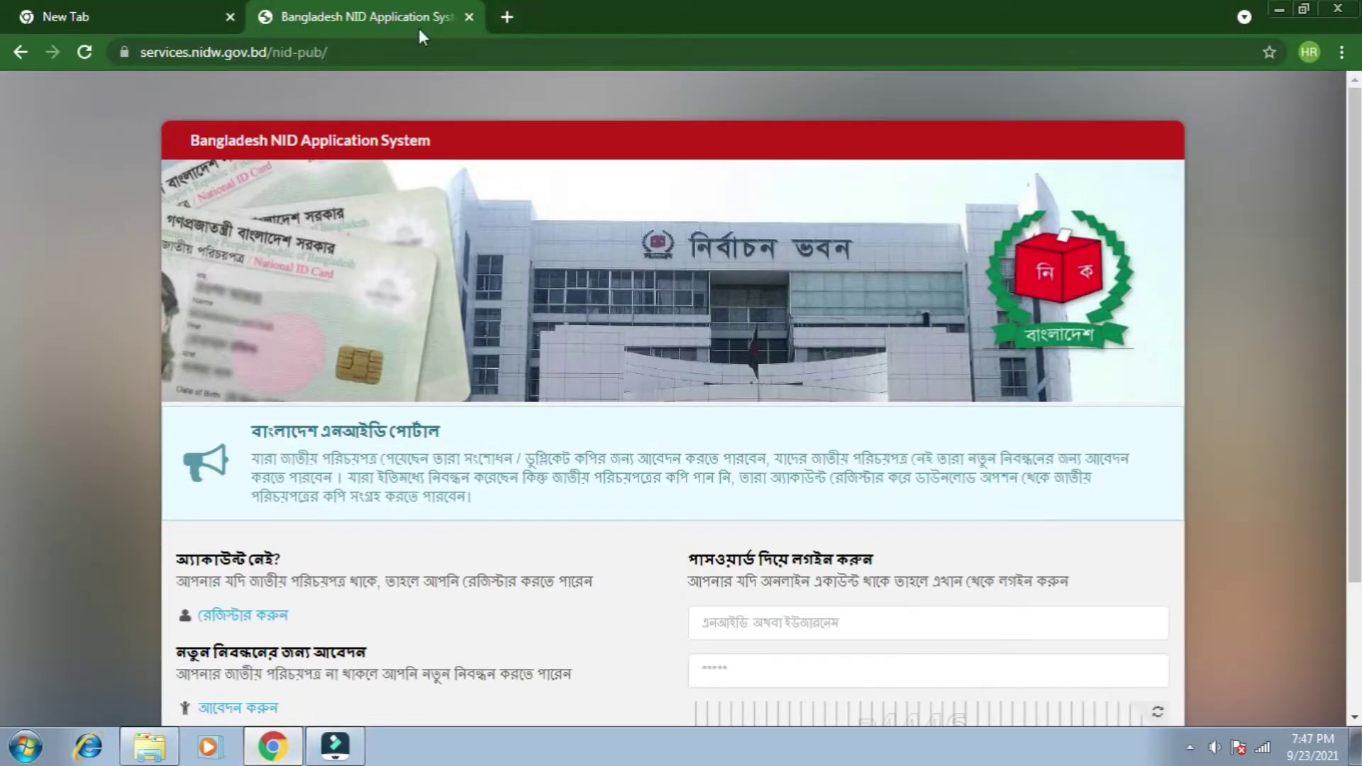
left_click(138, 30)
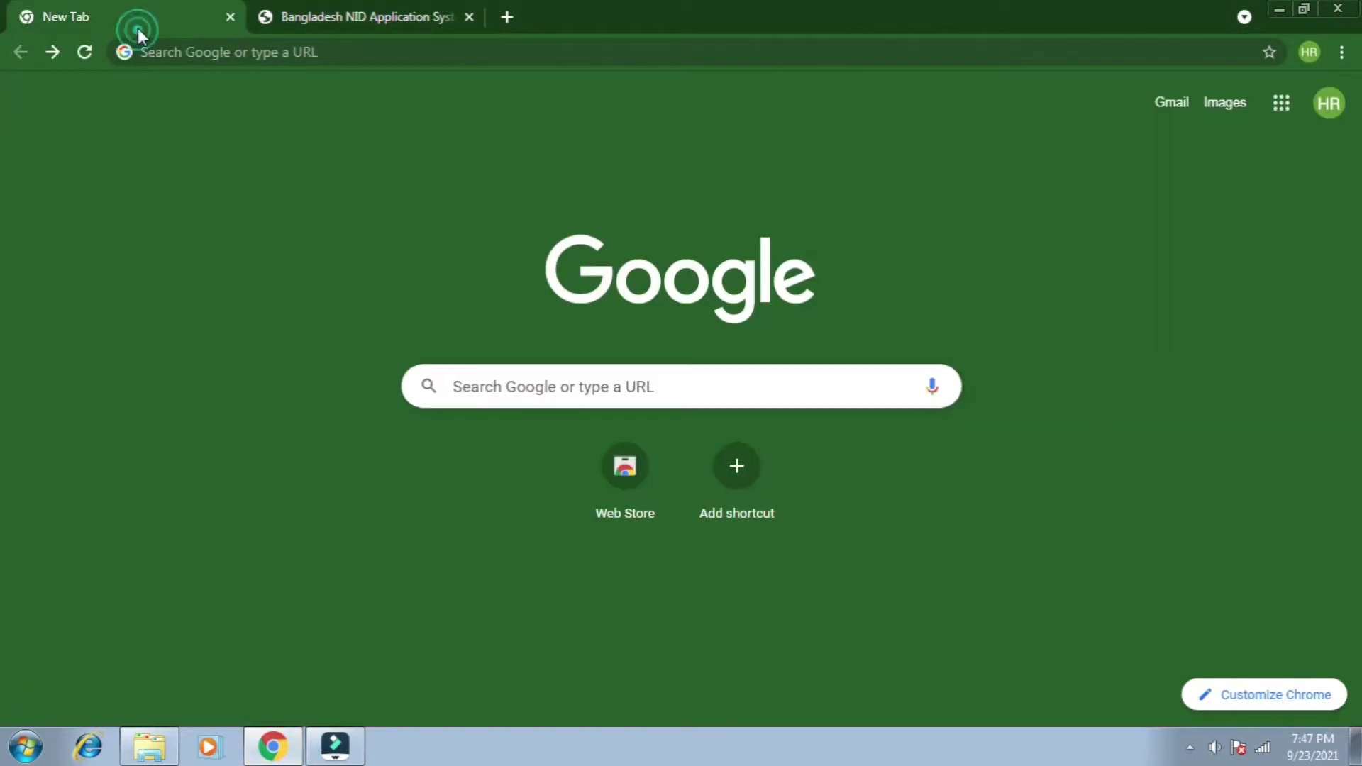
left_click(528, 394)
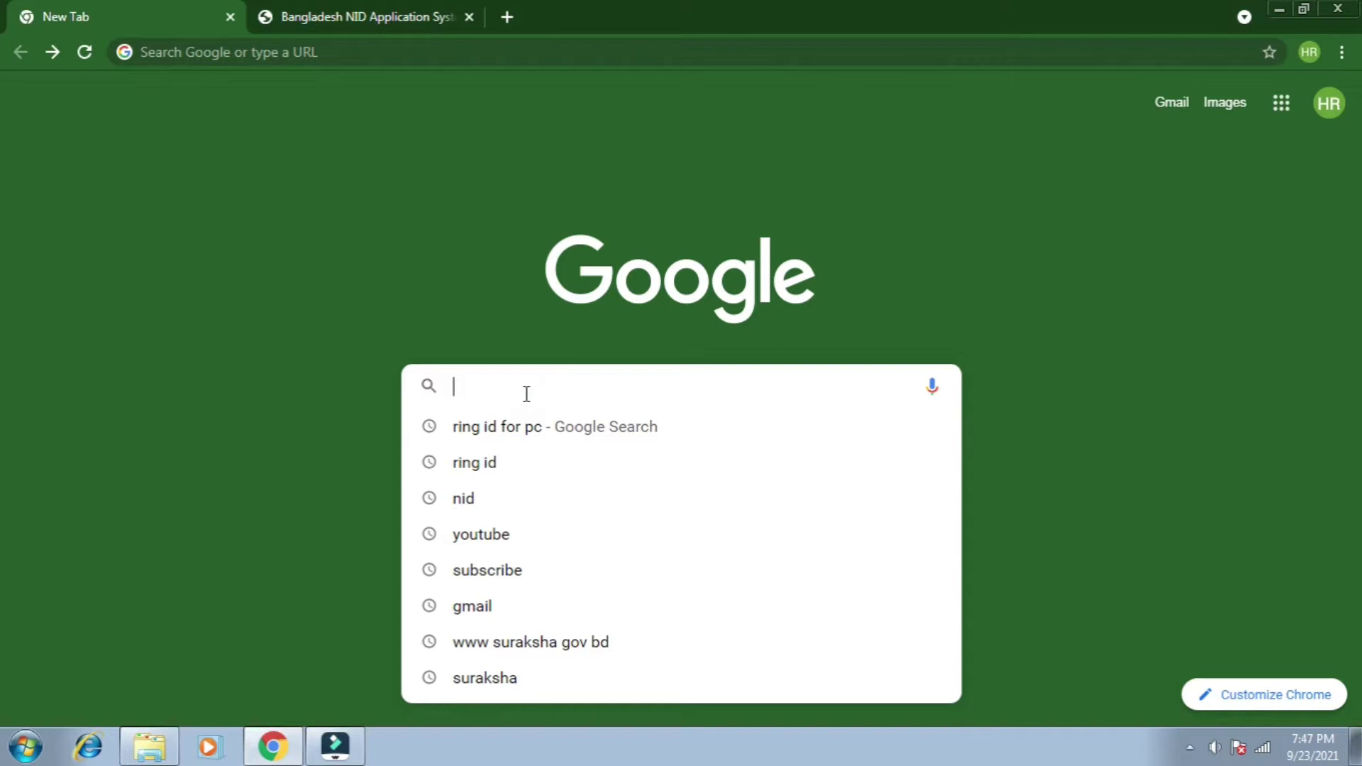
left_click(501, 499)
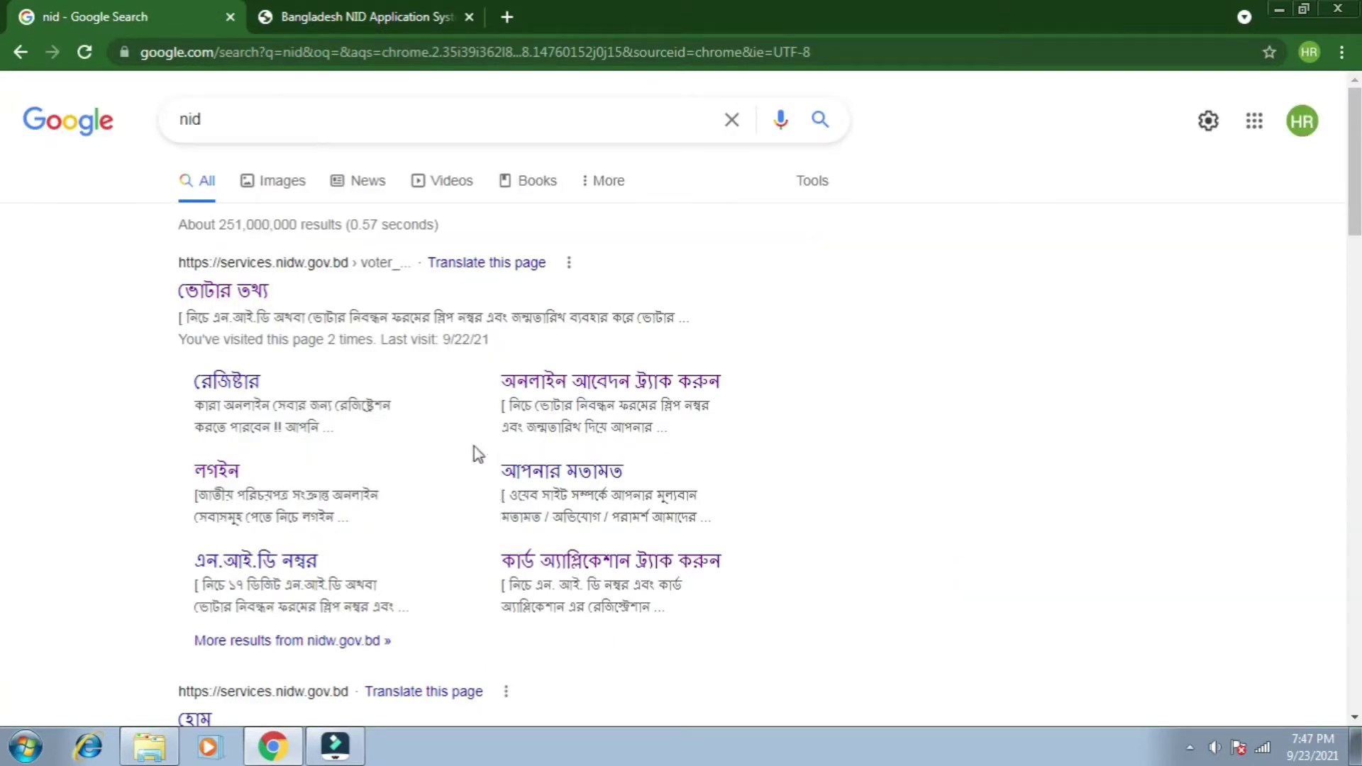
left_click(226, 473)
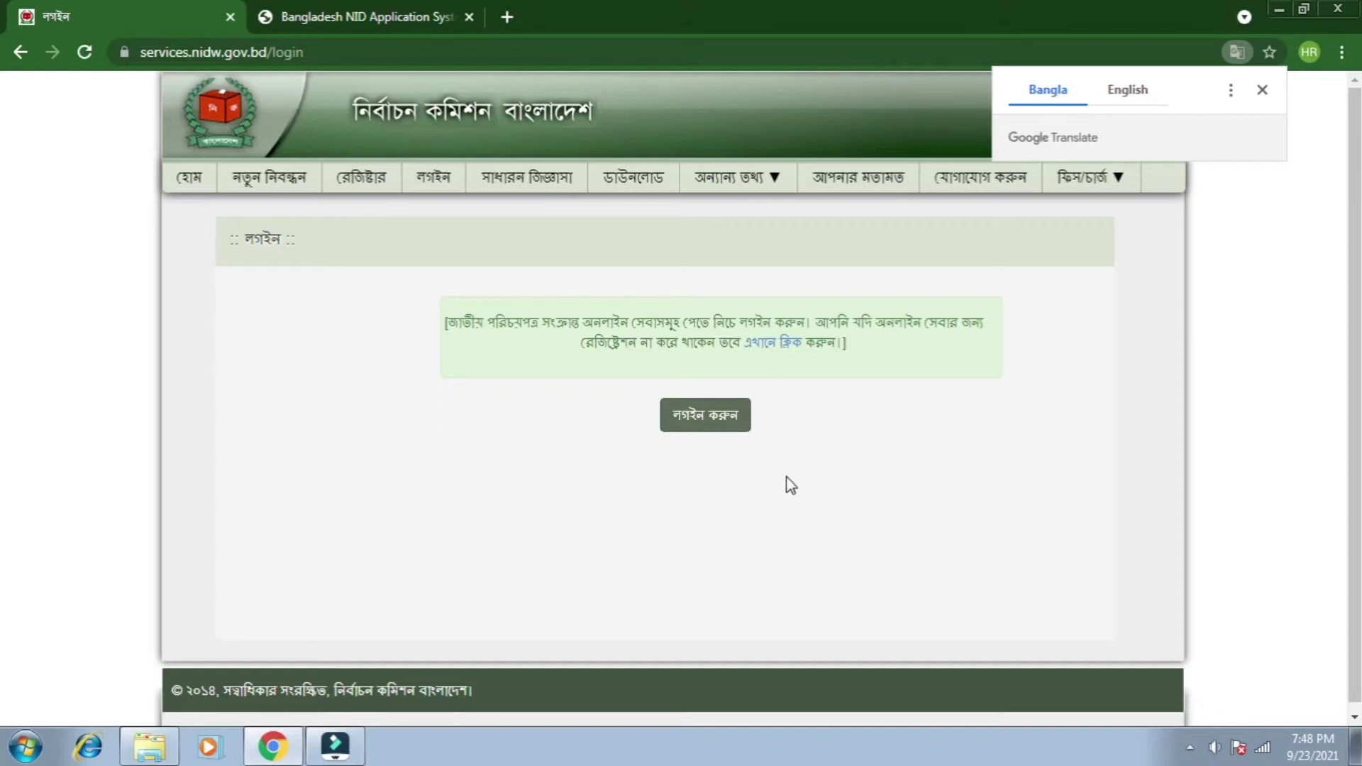
- Continue to the services.nidw.gov.bd/nid-pub portal and scroll to the new-application section
left_click(706, 423)
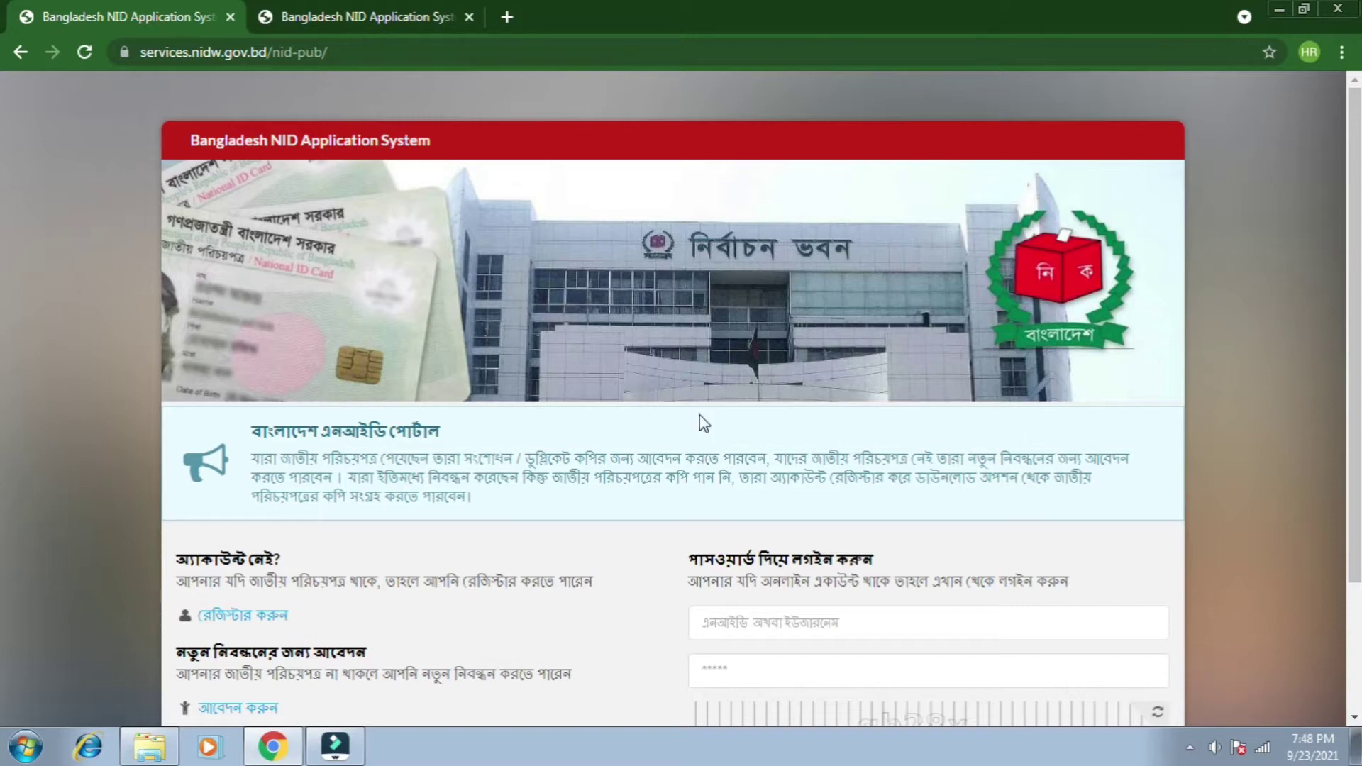
scroll(673, 413, "down", 2)
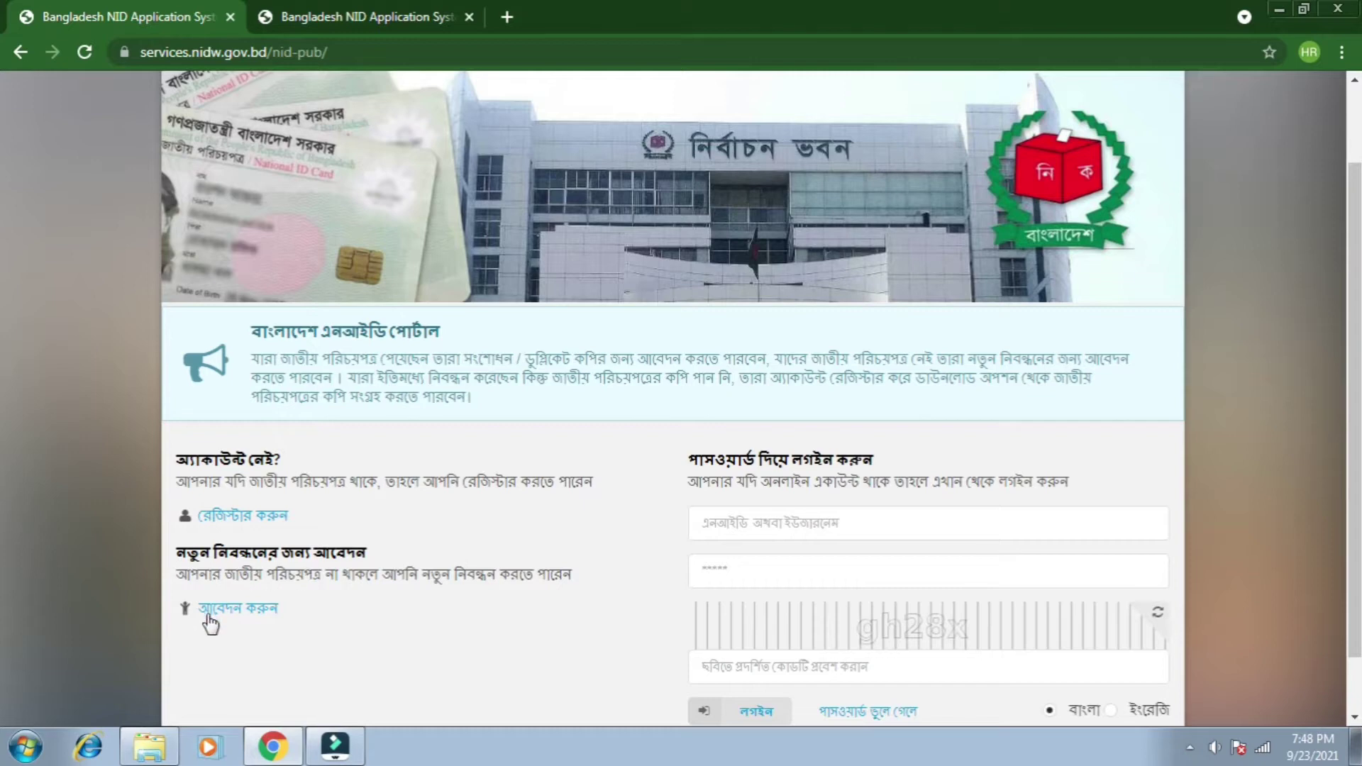
- Start a new-voter application with the applicant's English name, birth date and the captcha code
left_click(259, 614)
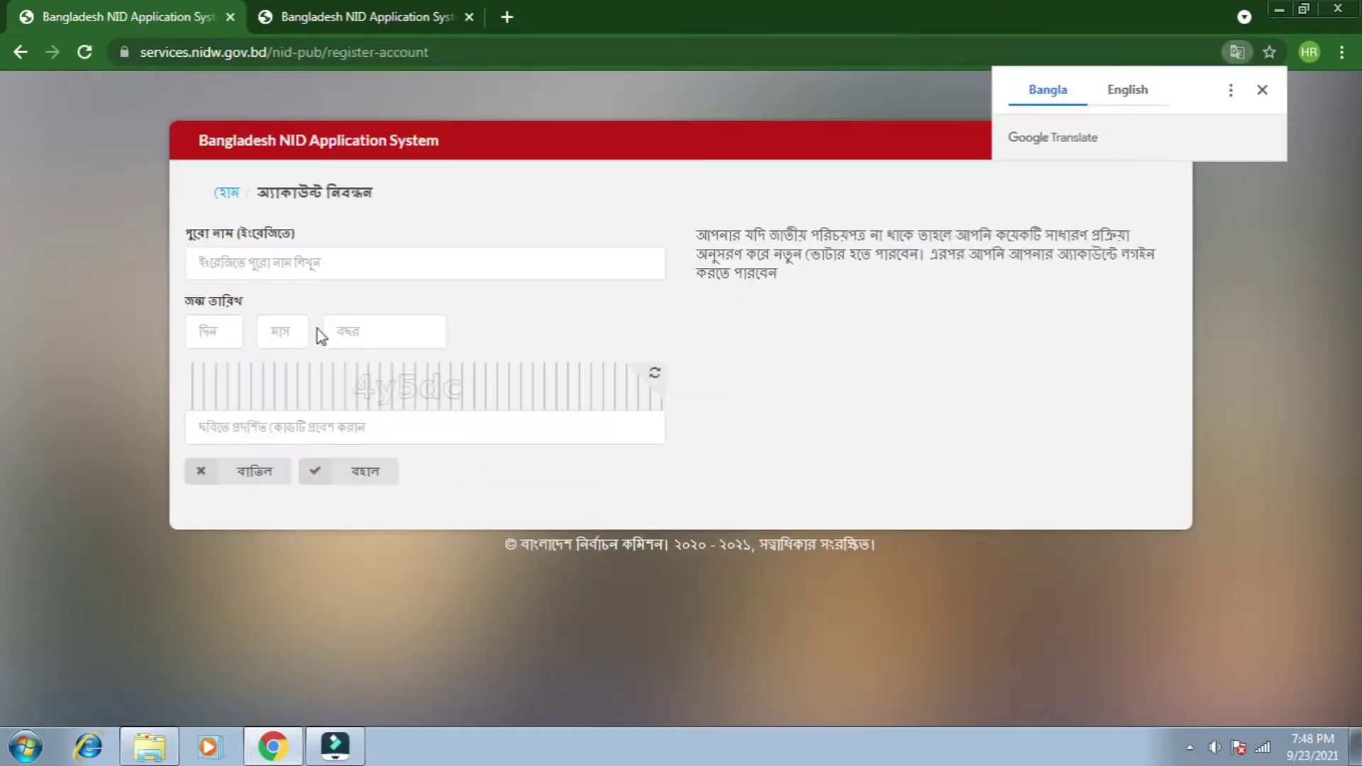
left_click(323, 257)
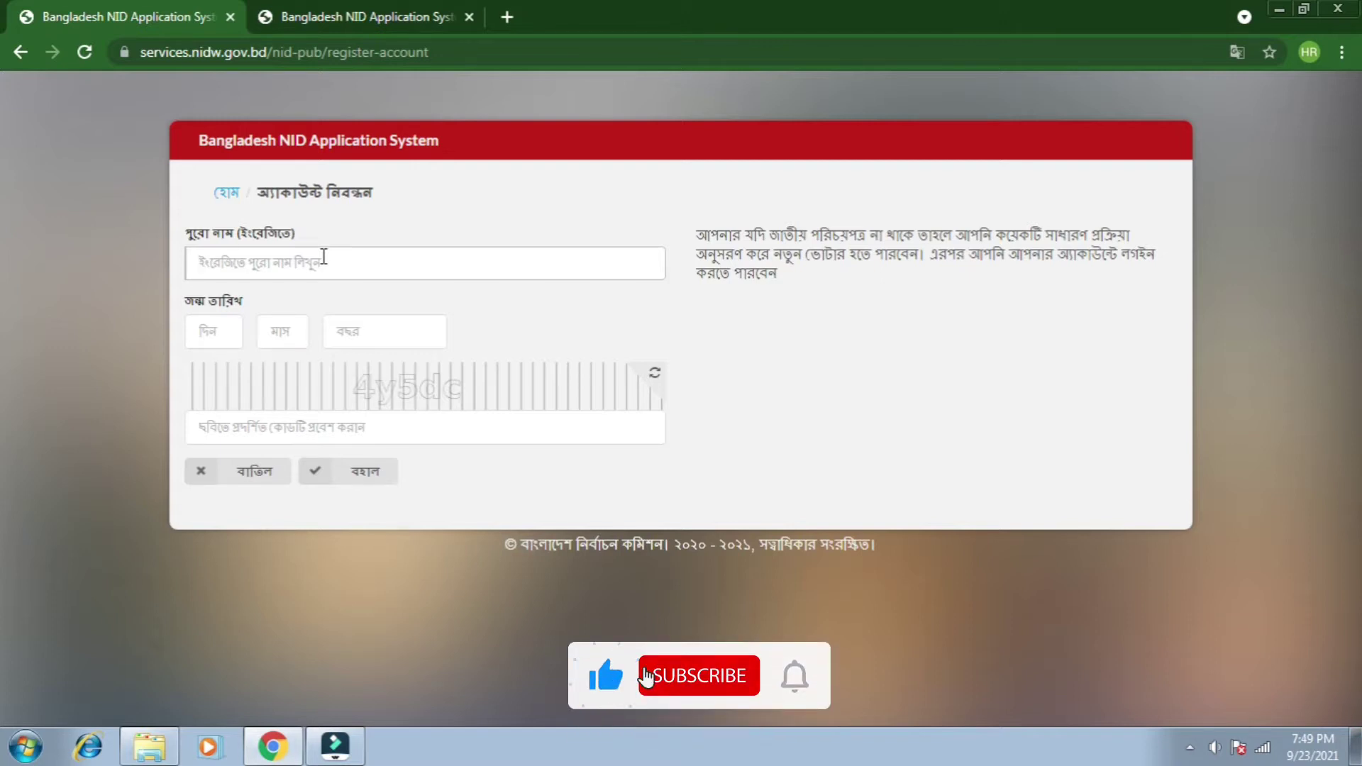
type("R")
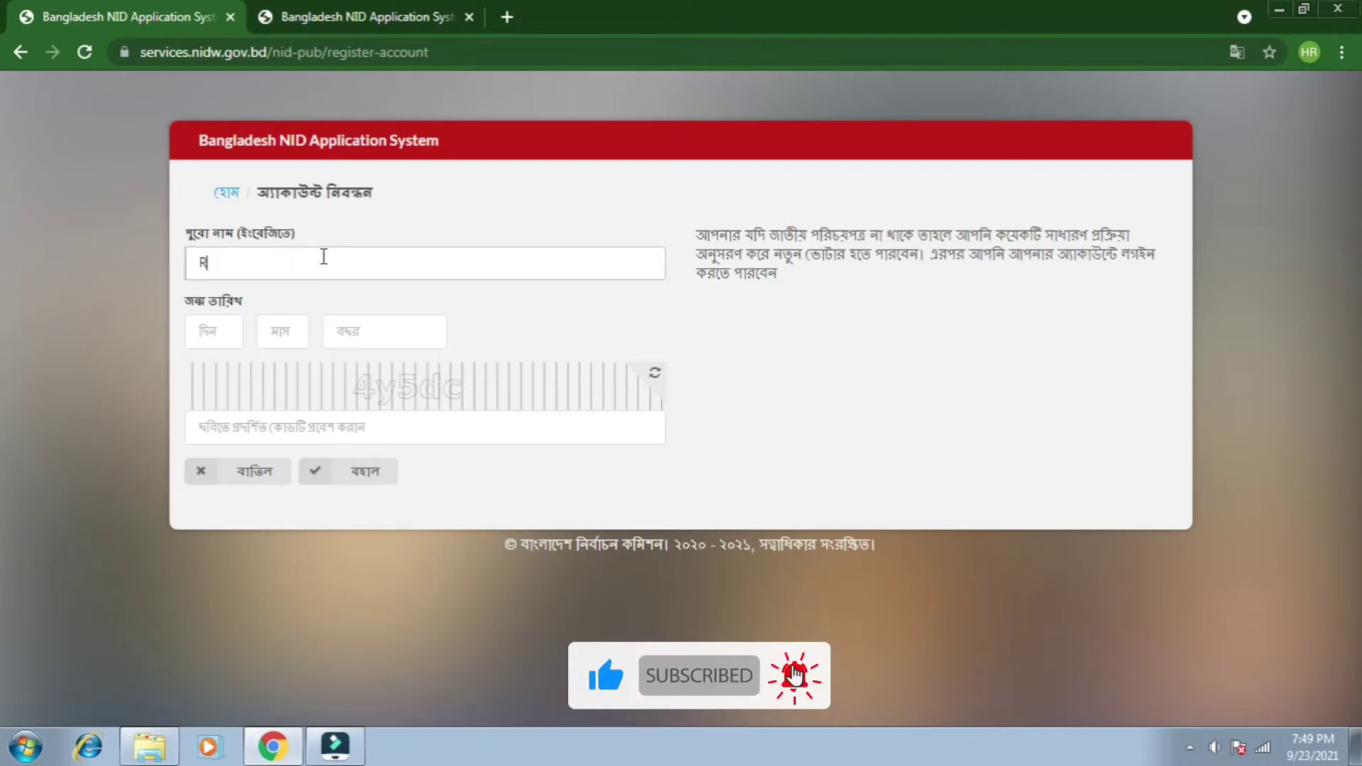
type("EPON")
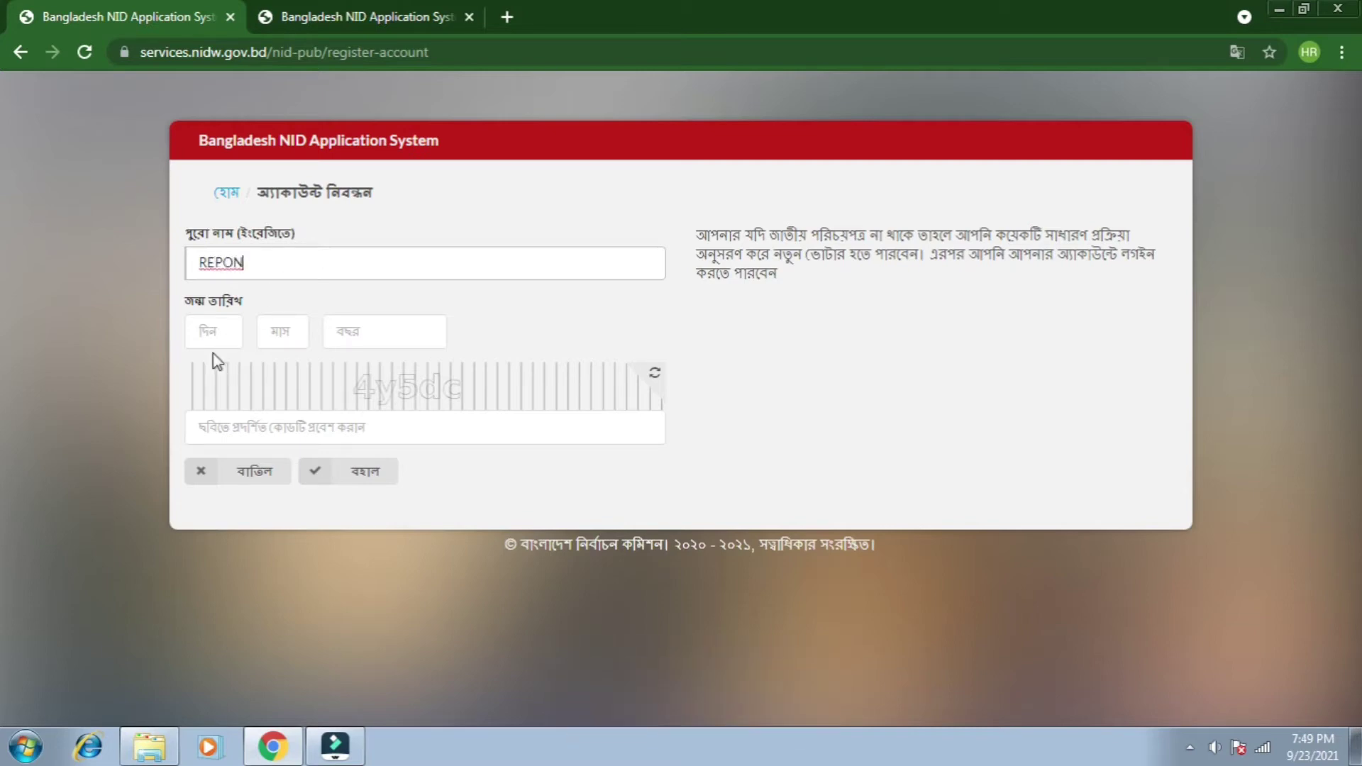
left_click(210, 336)
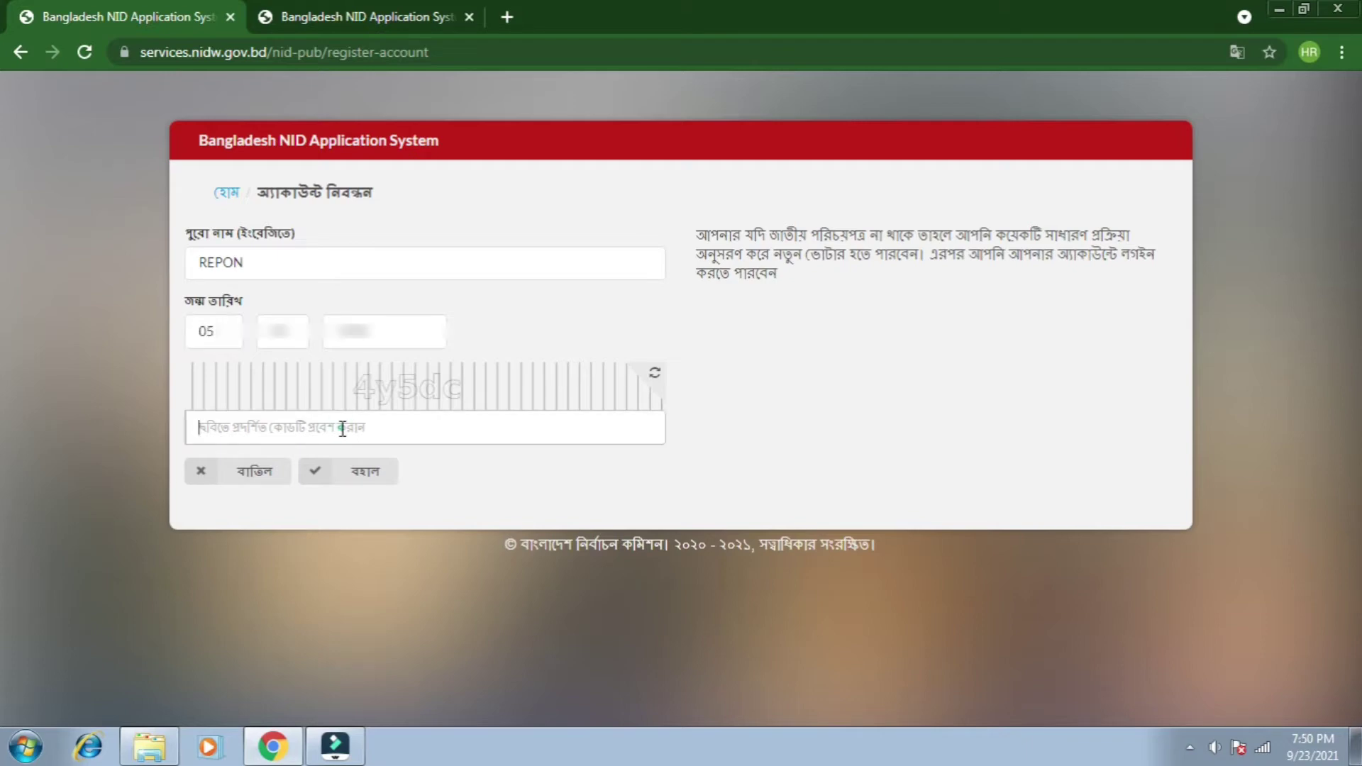
left_click(374, 436)
left_click(375, 436)
type("4y5dd")
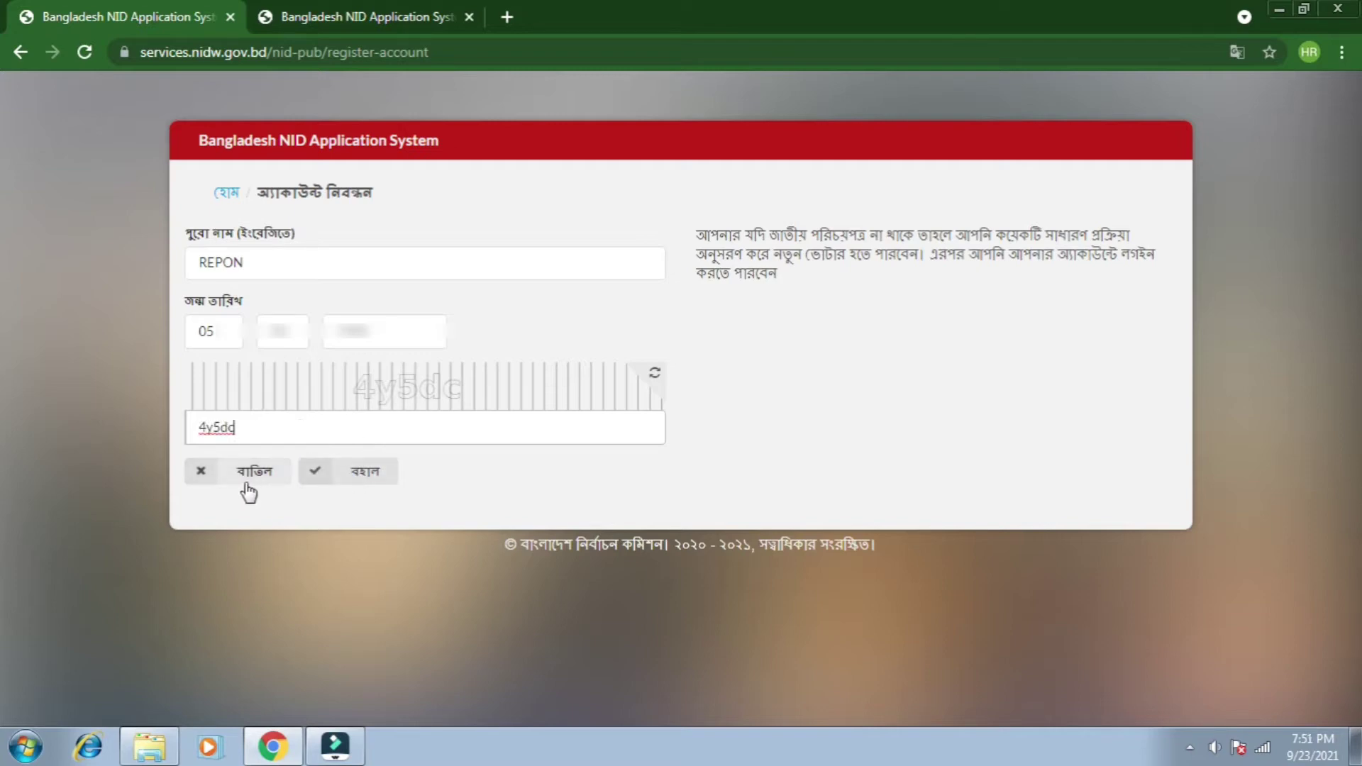
left_click(355, 482)
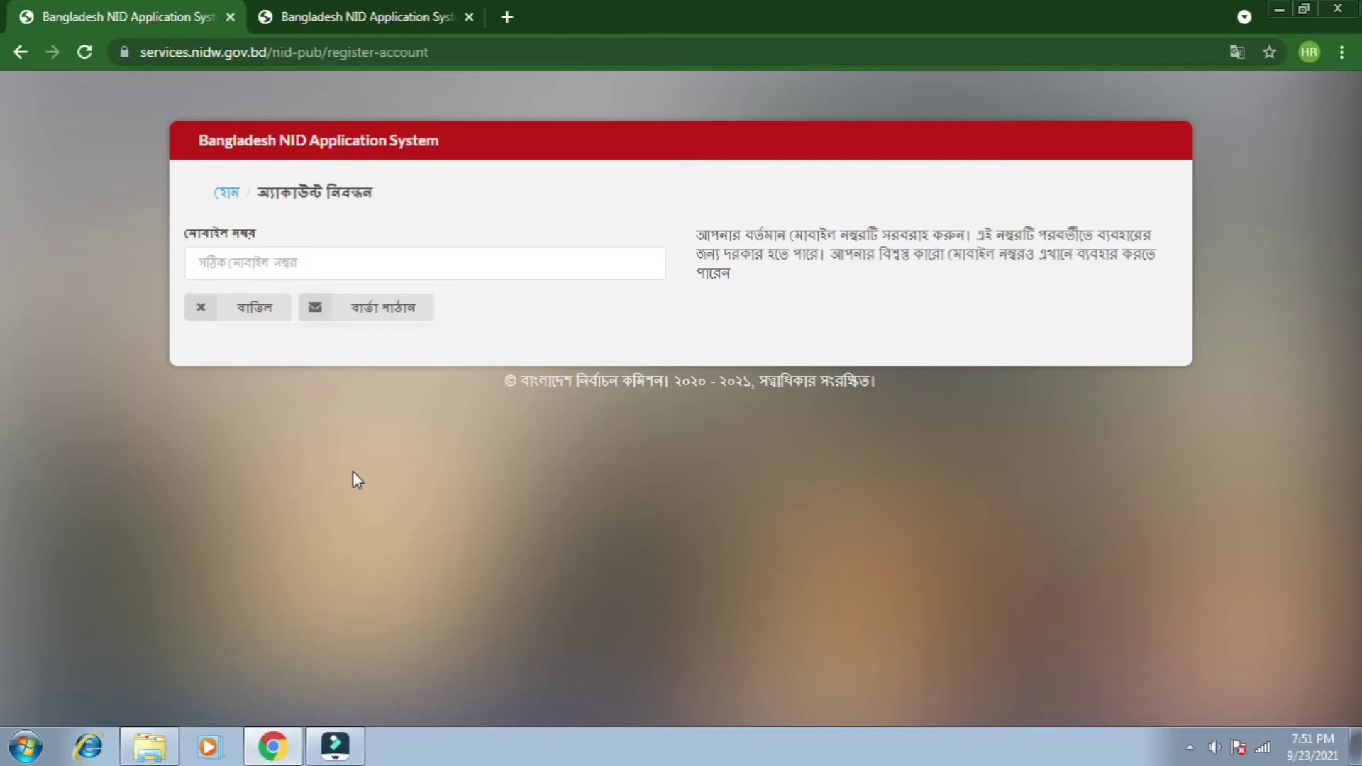
- Enter the mobile number and confirm it with the texted verification code
left_click(305, 266)
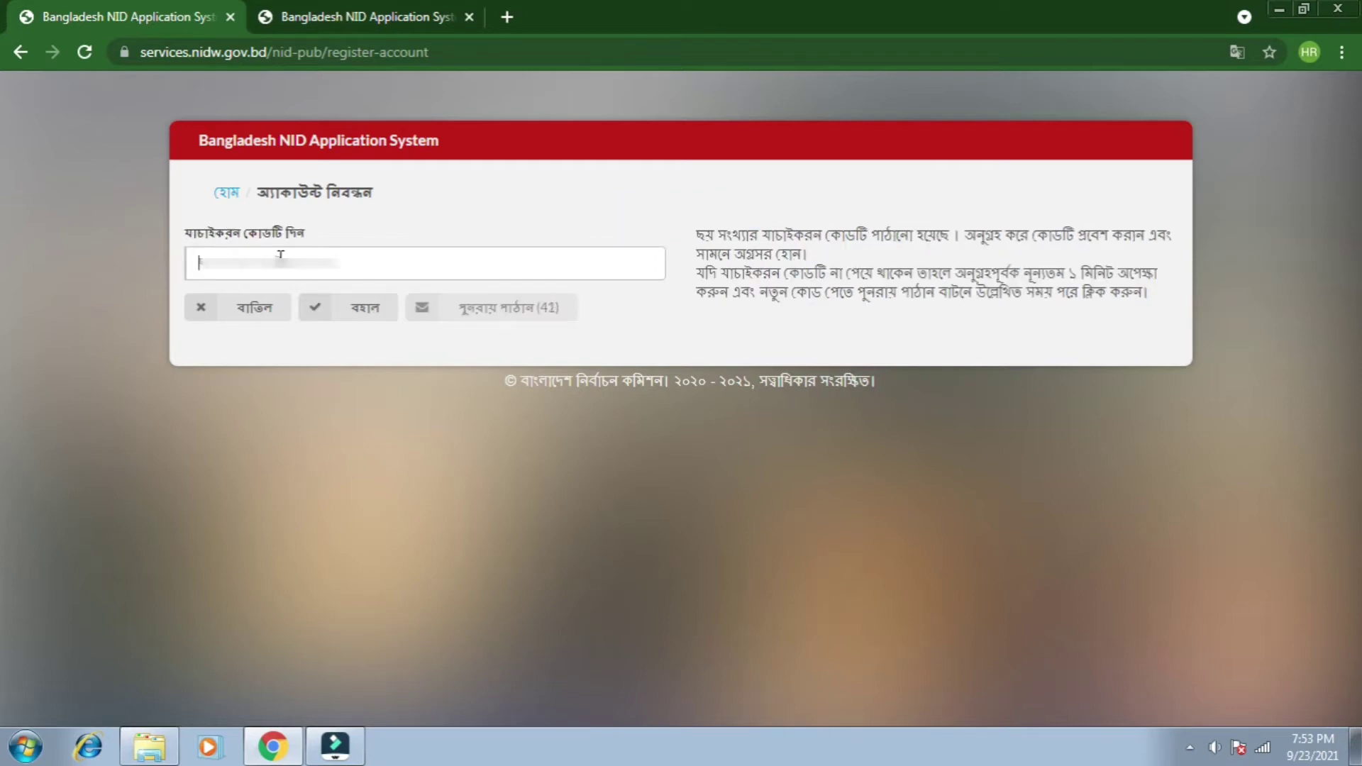
left_click(281, 255)
left_click(280, 254)
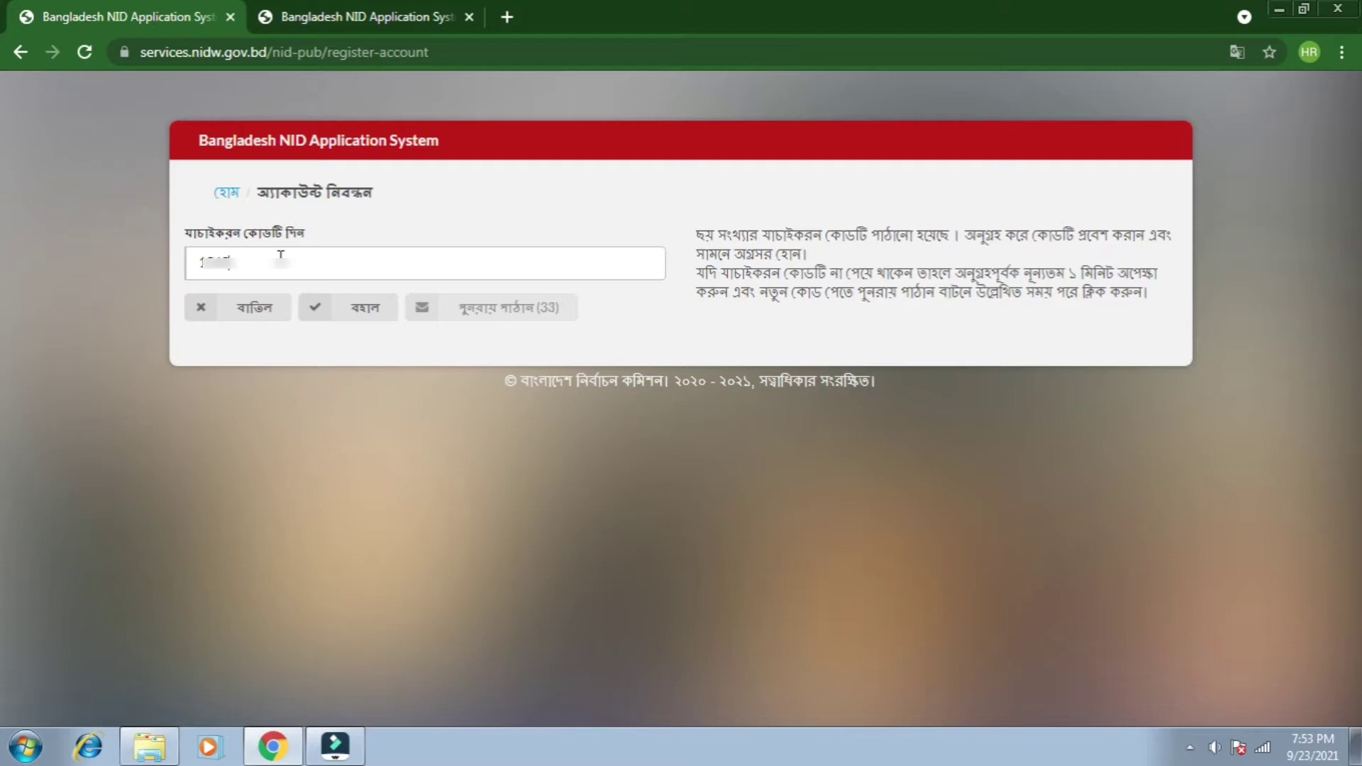
left_click(362, 313)
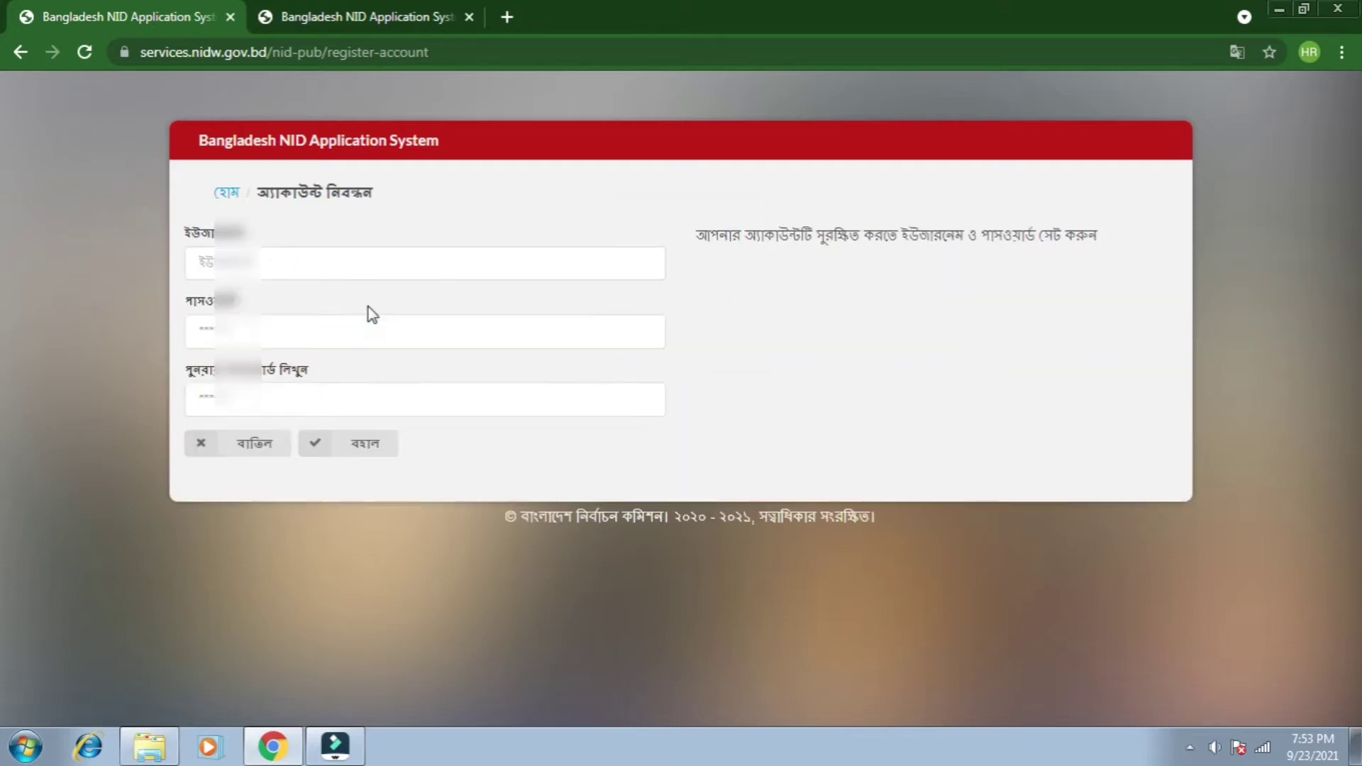
- Choose a username, enter and confirm a password, and create the account
left_click(304, 264)
left_click(301, 263)
left_click(298, 336)
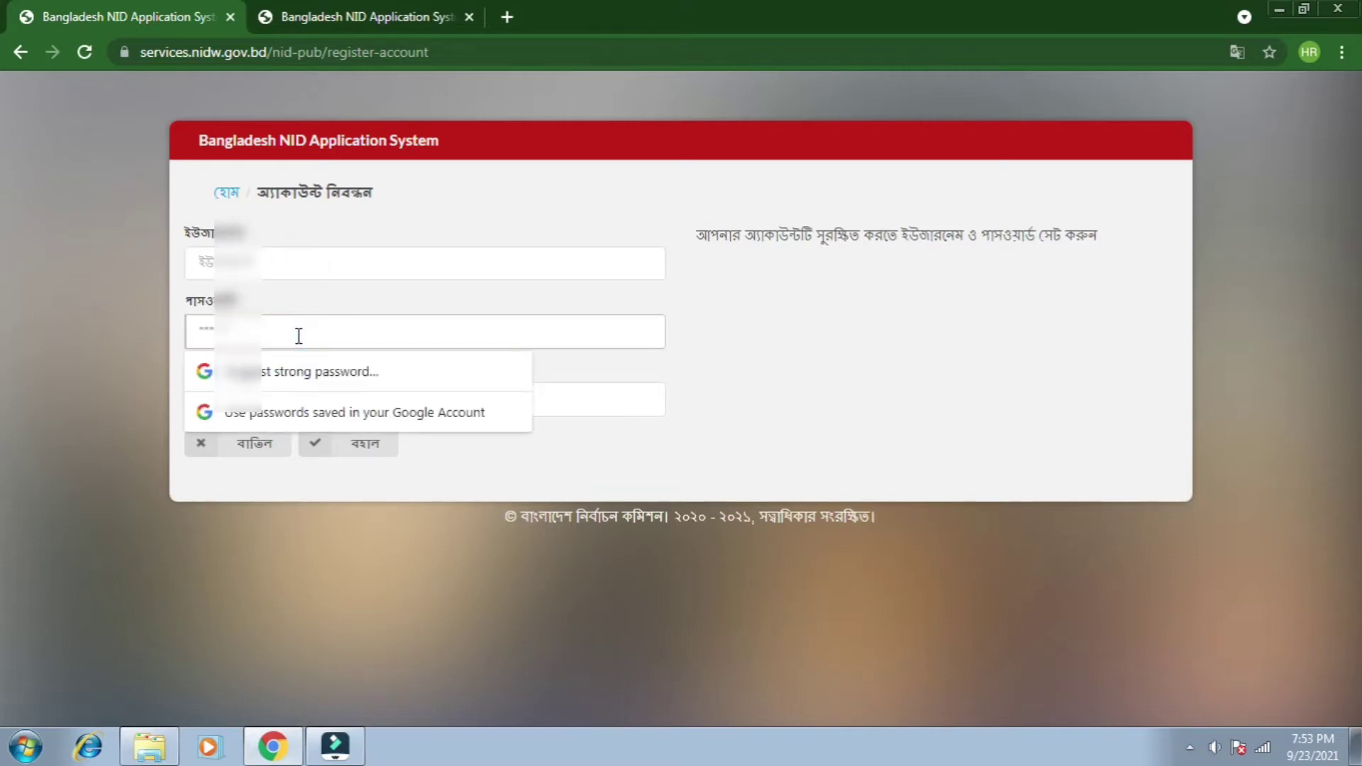
left_click(303, 261)
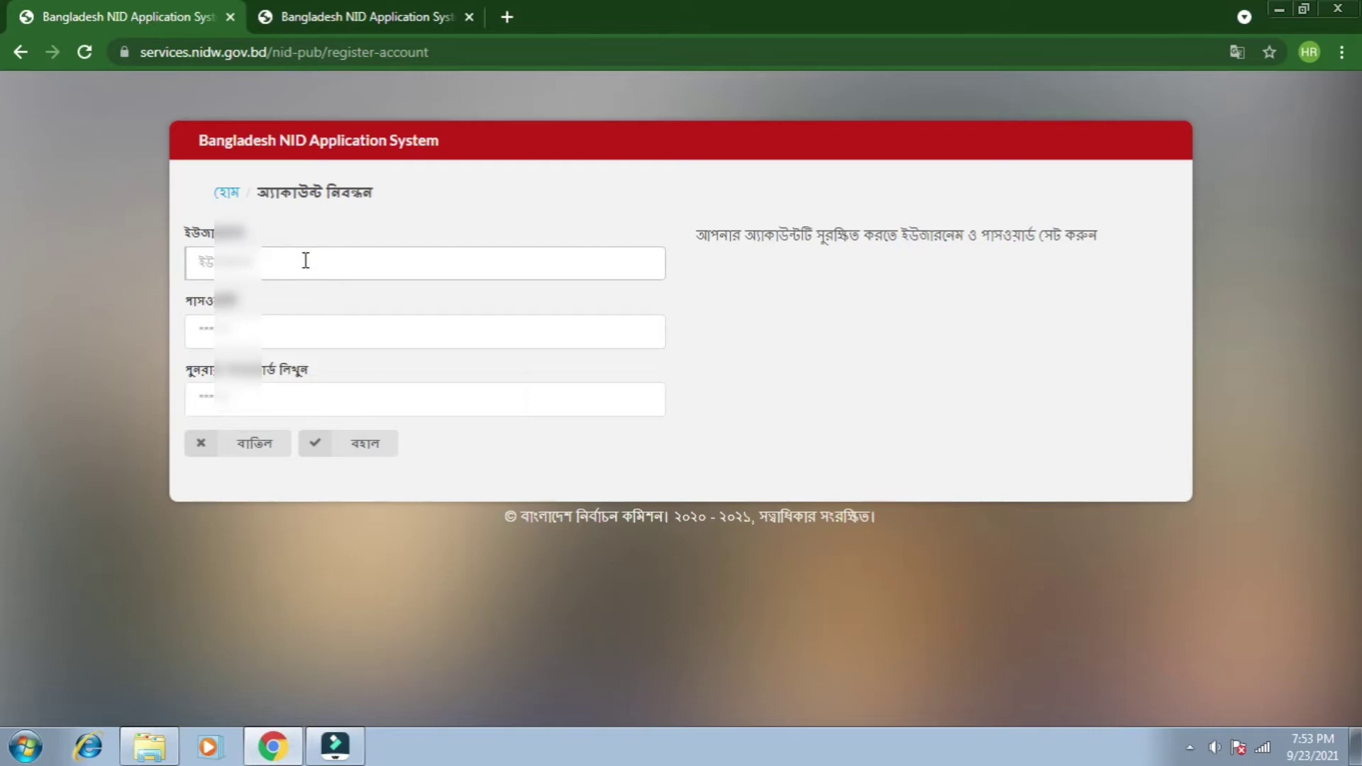
left_click(270, 395)
left_click(283, 261)
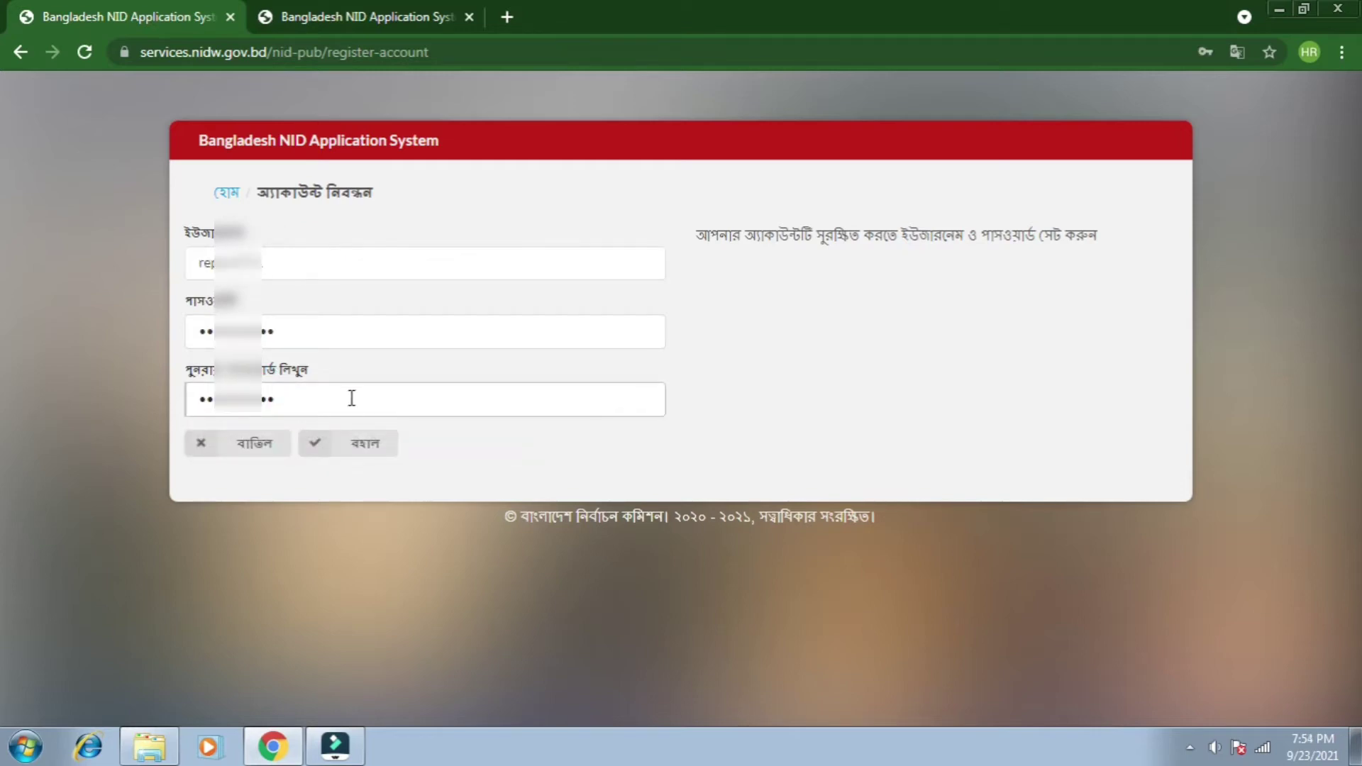
left_click(360, 452)
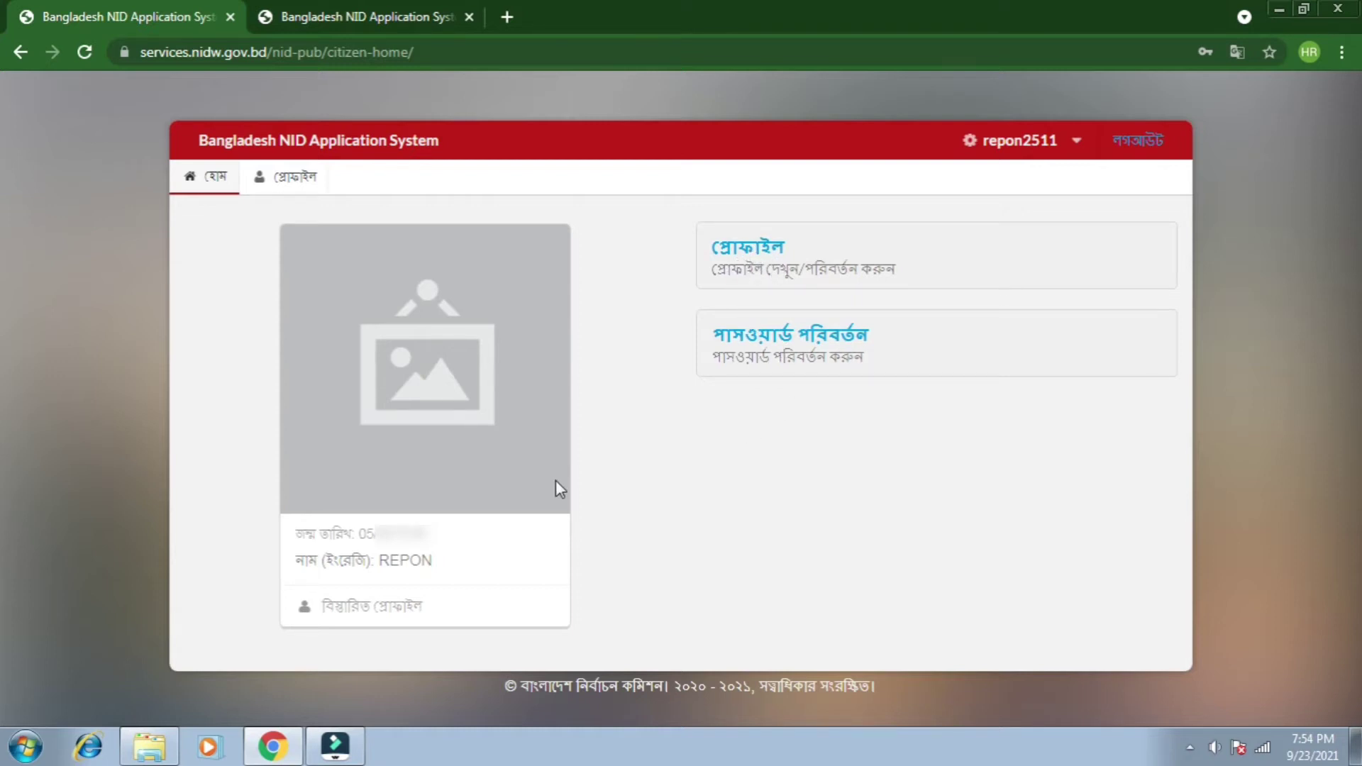
- Open the applicant's profile and switch it into edit mode with এডিট
left_click(753, 249)
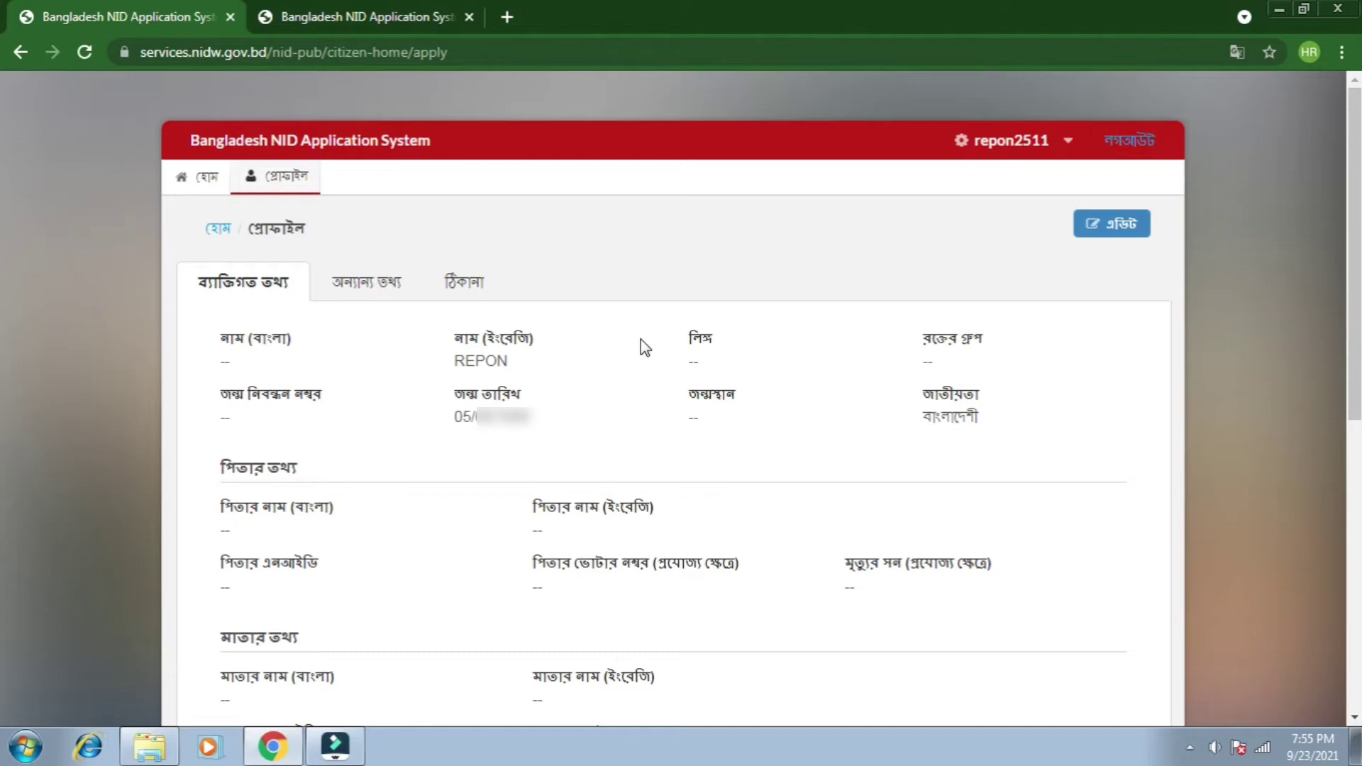
scroll(640, 339, "down", 5)
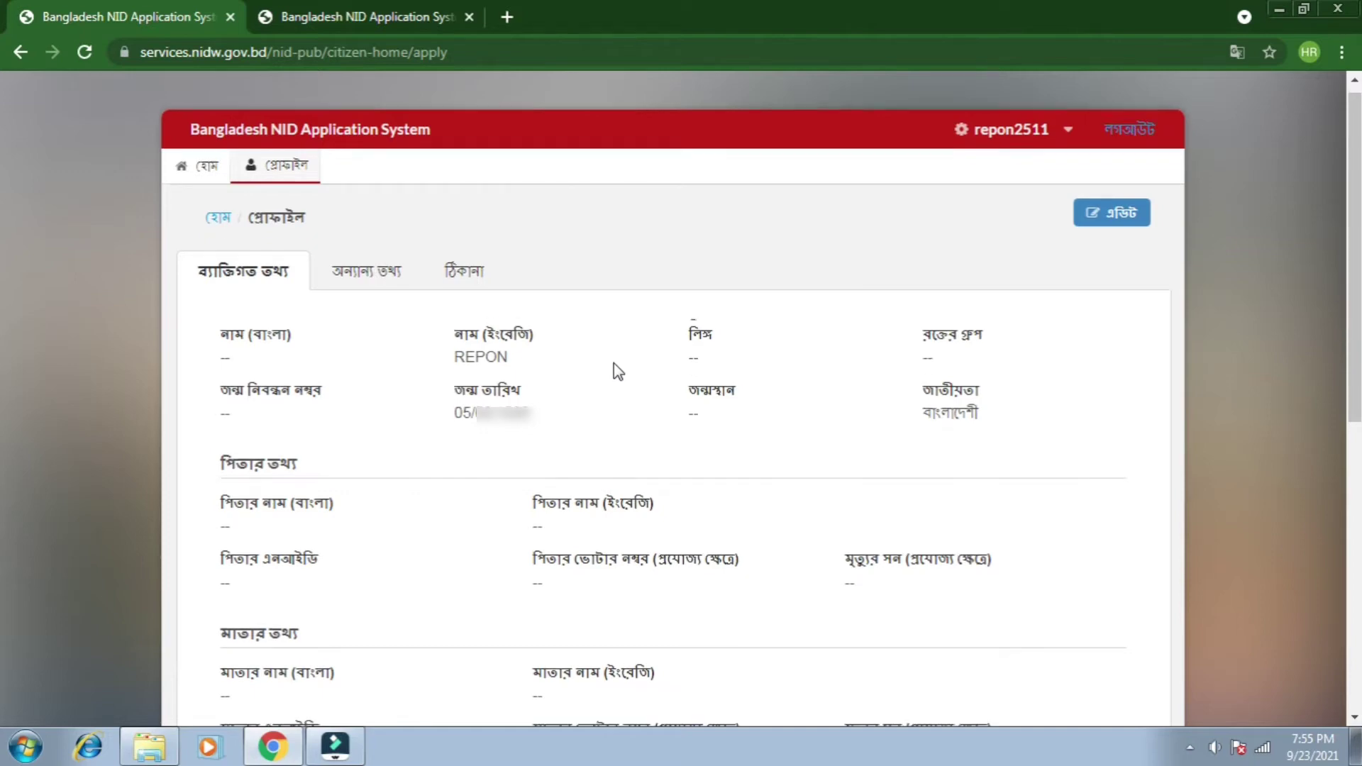
scroll(458, 536, "up", 5)
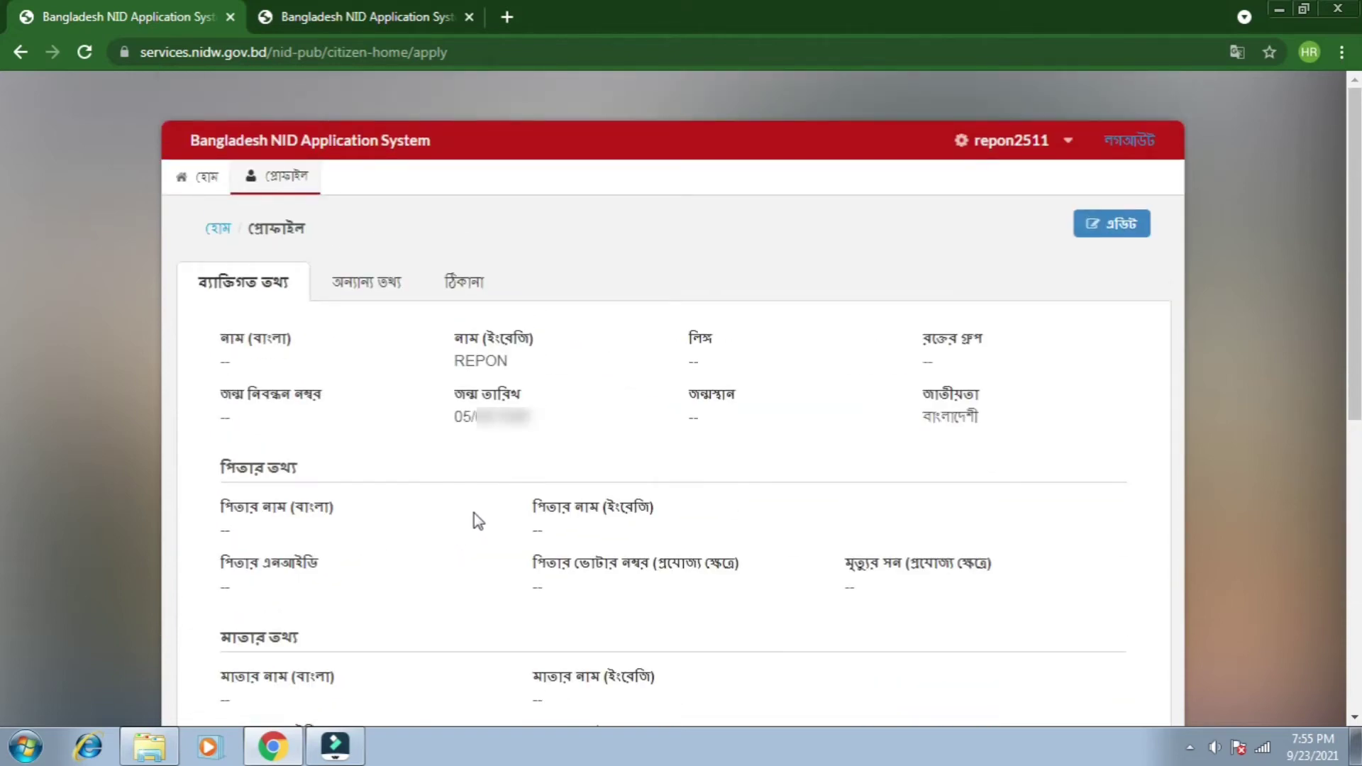
left_click(1121, 227)
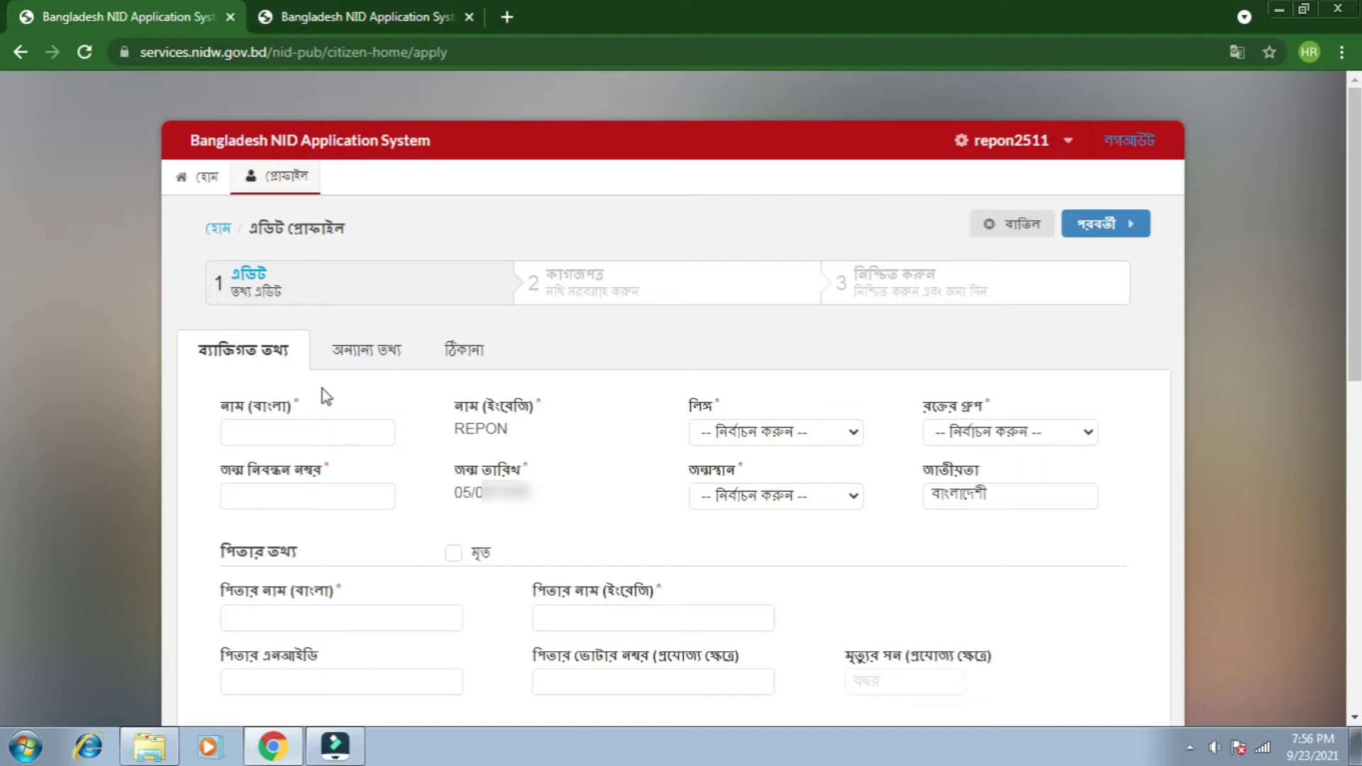
- Switch to Bijoy Bengali input, then set gender to পুরুষ and blood group to AB+
left_click(323, 434)
key("ctrl+alt+b")
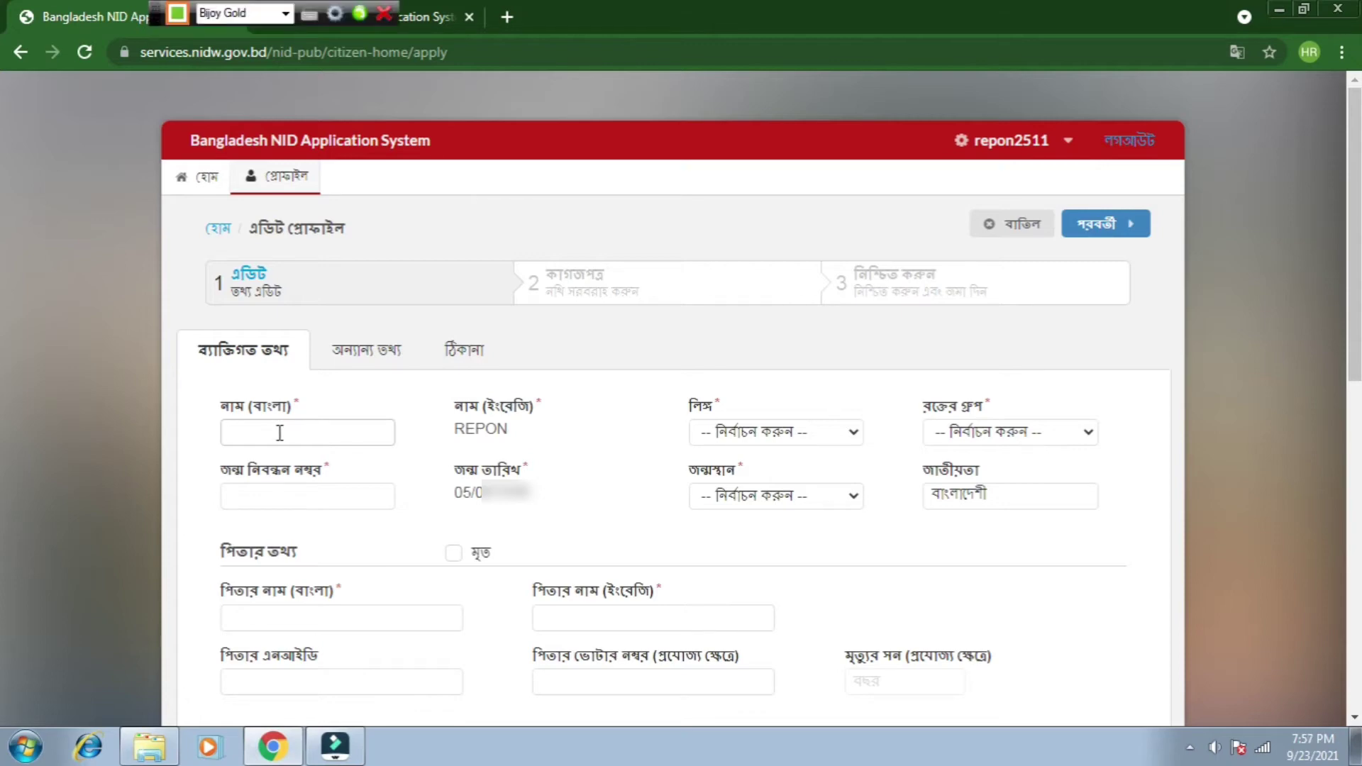
left_click(279, 432)
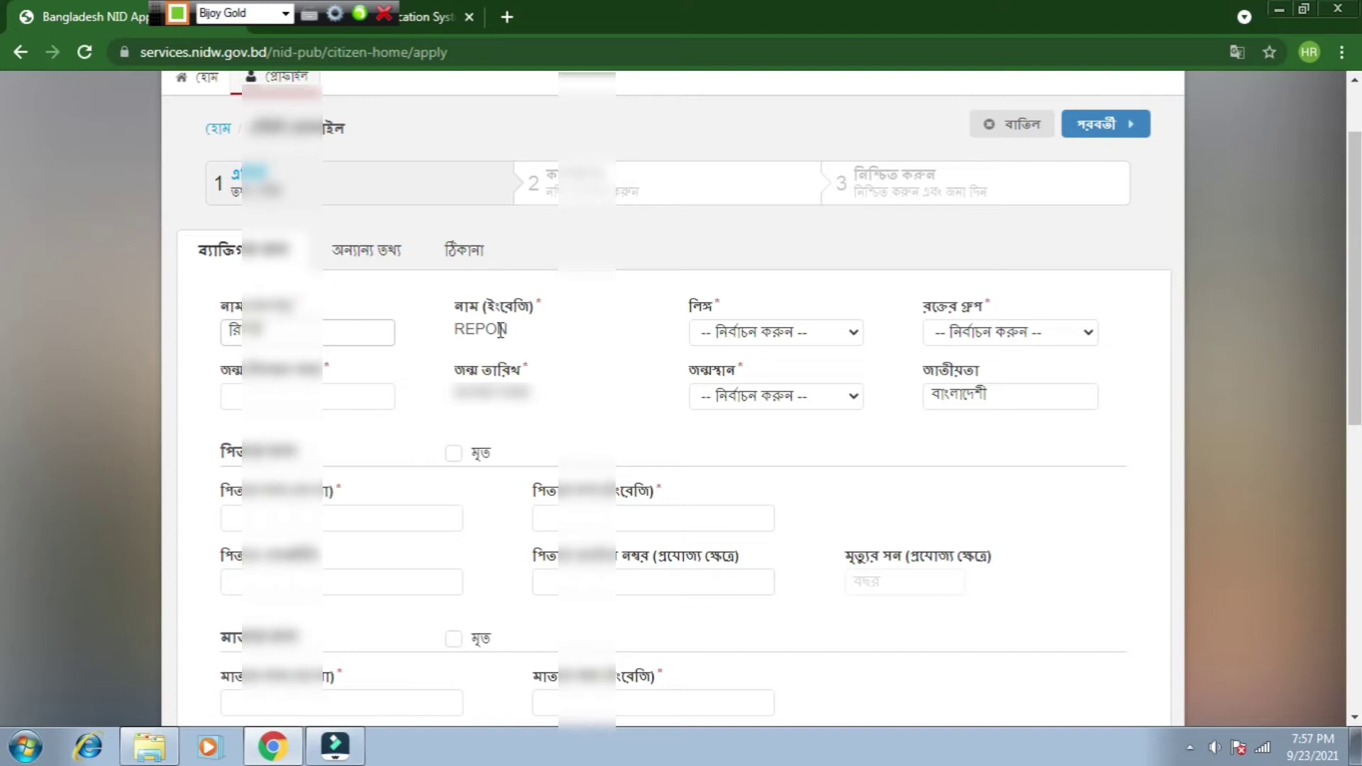
left_click(745, 334)
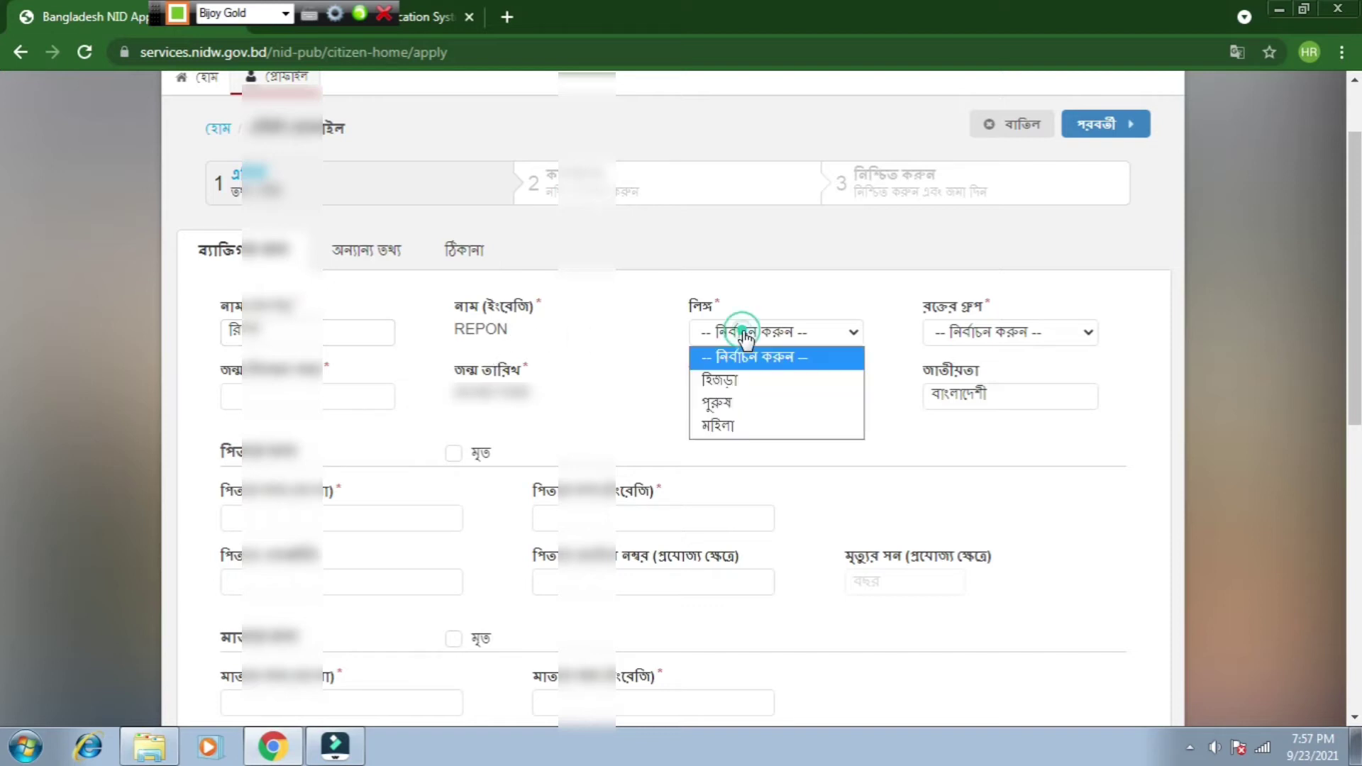
left_click(729, 405)
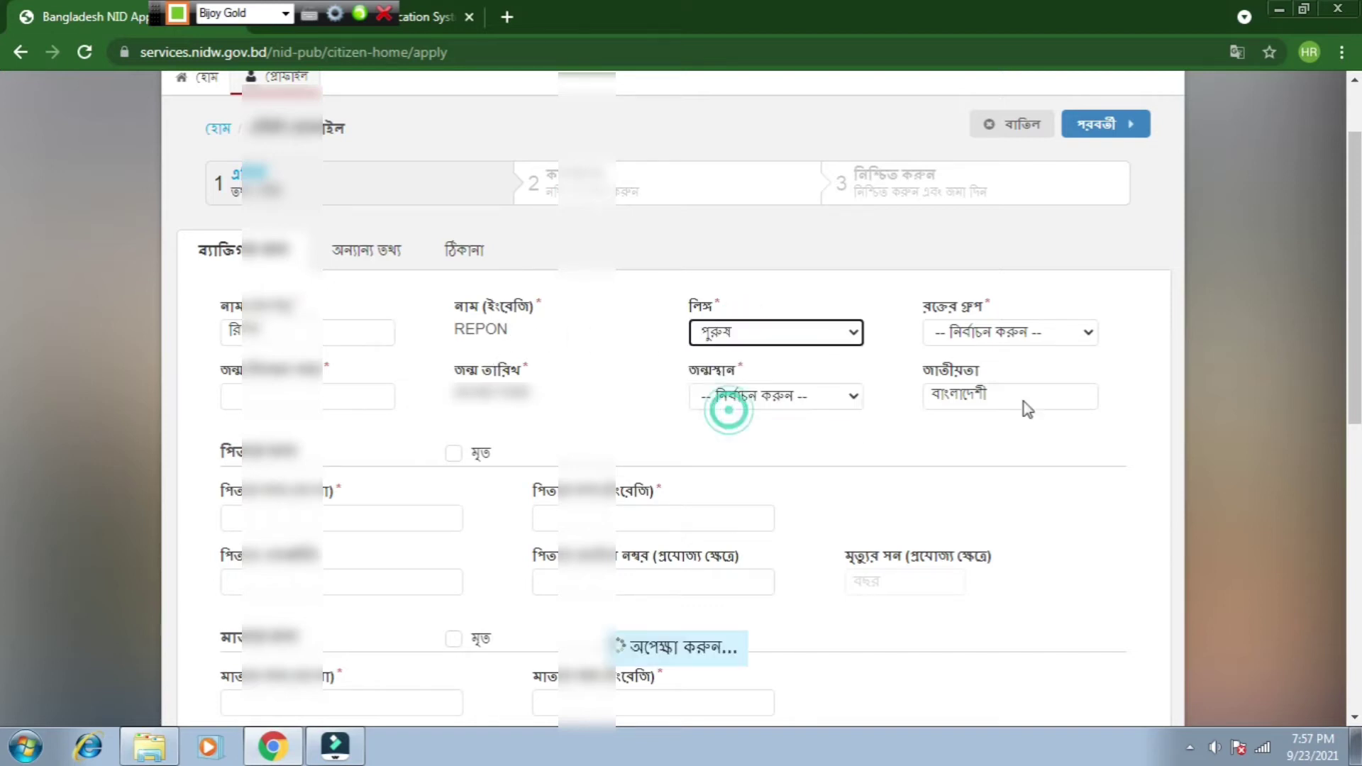
left_click(994, 339)
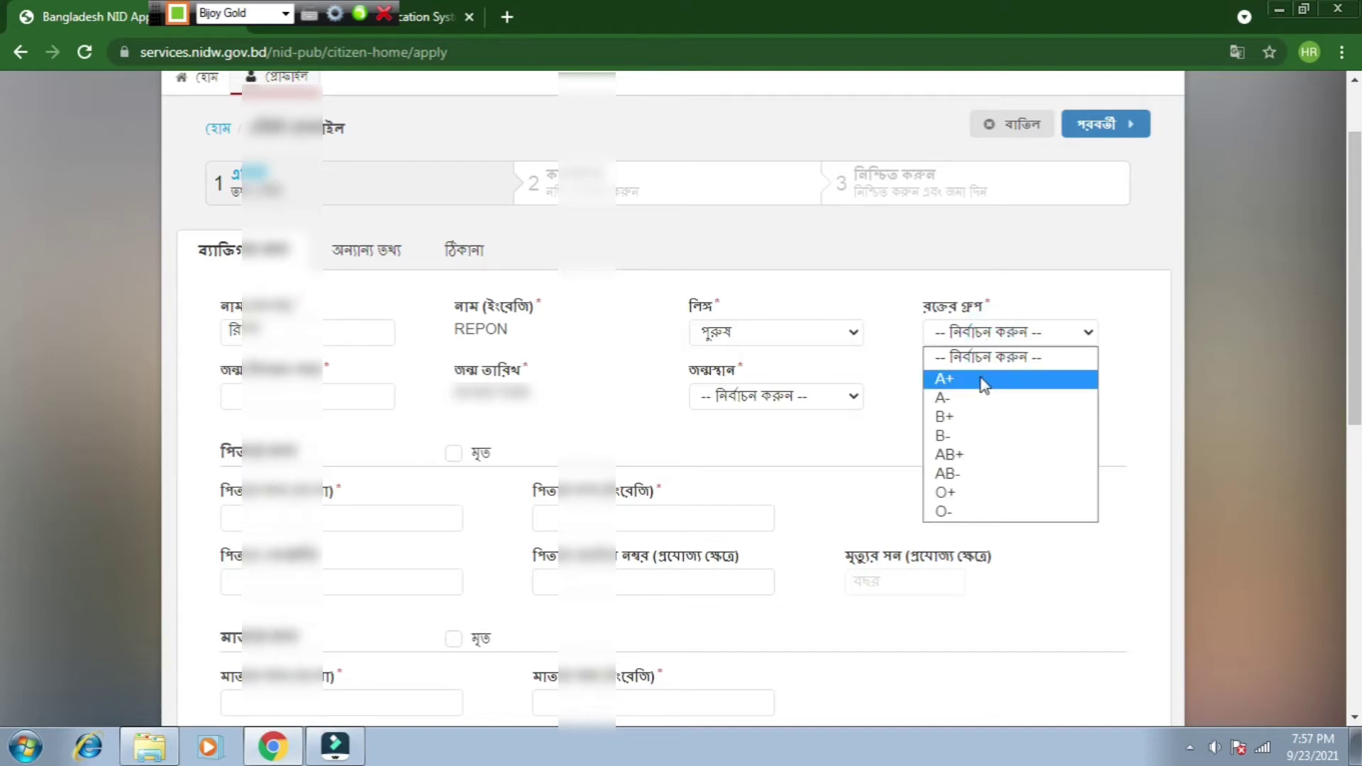
left_click(969, 464)
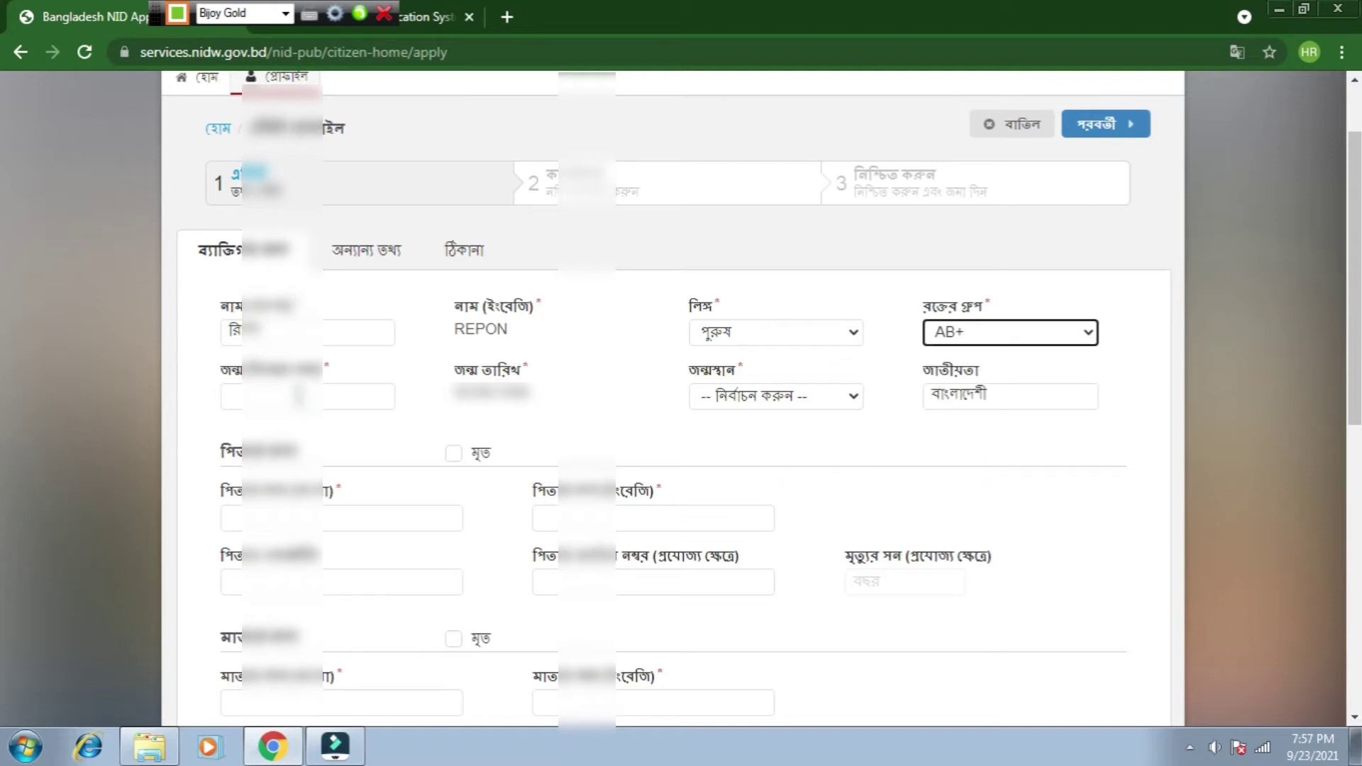
- Enter the birth registration number and choose বাংলাদেশ as the birthplace
left_click(296, 393)
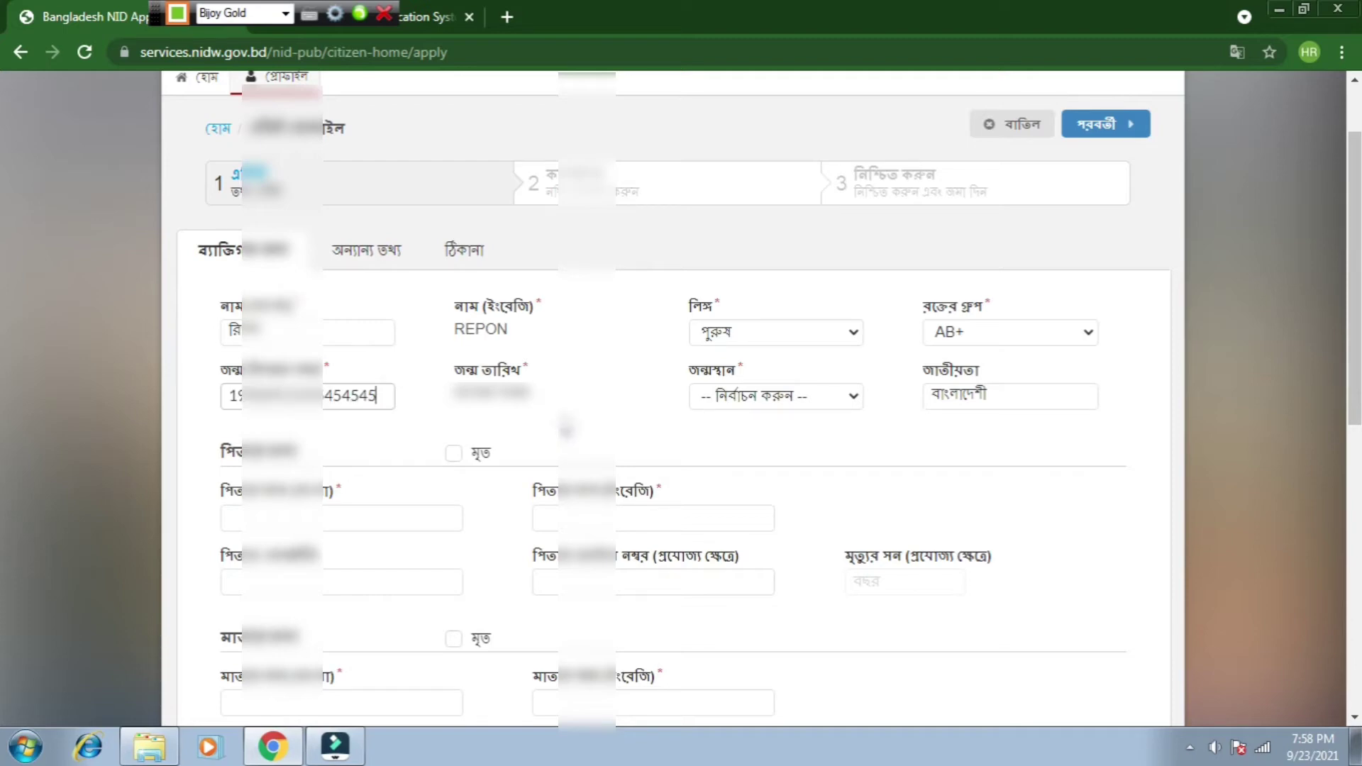
left_click(753, 399)
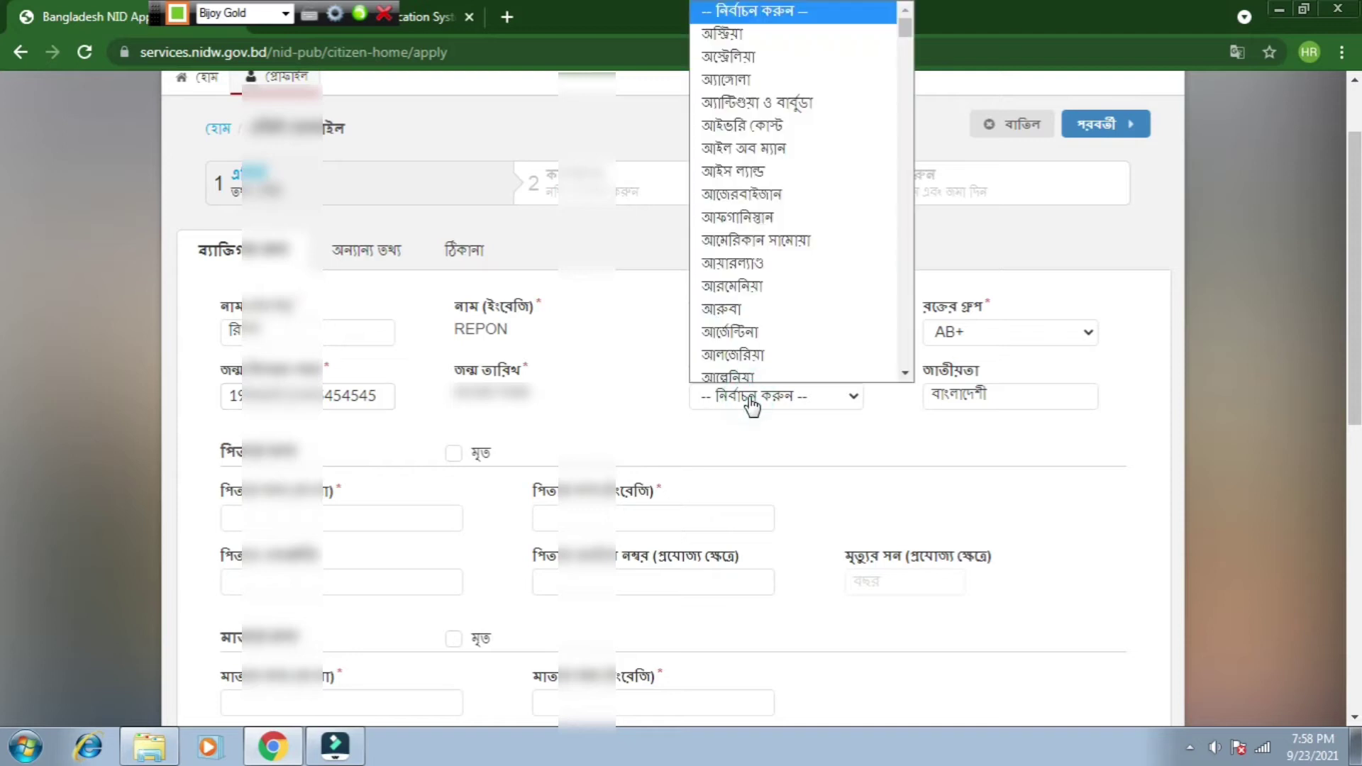
left_click(751, 402)
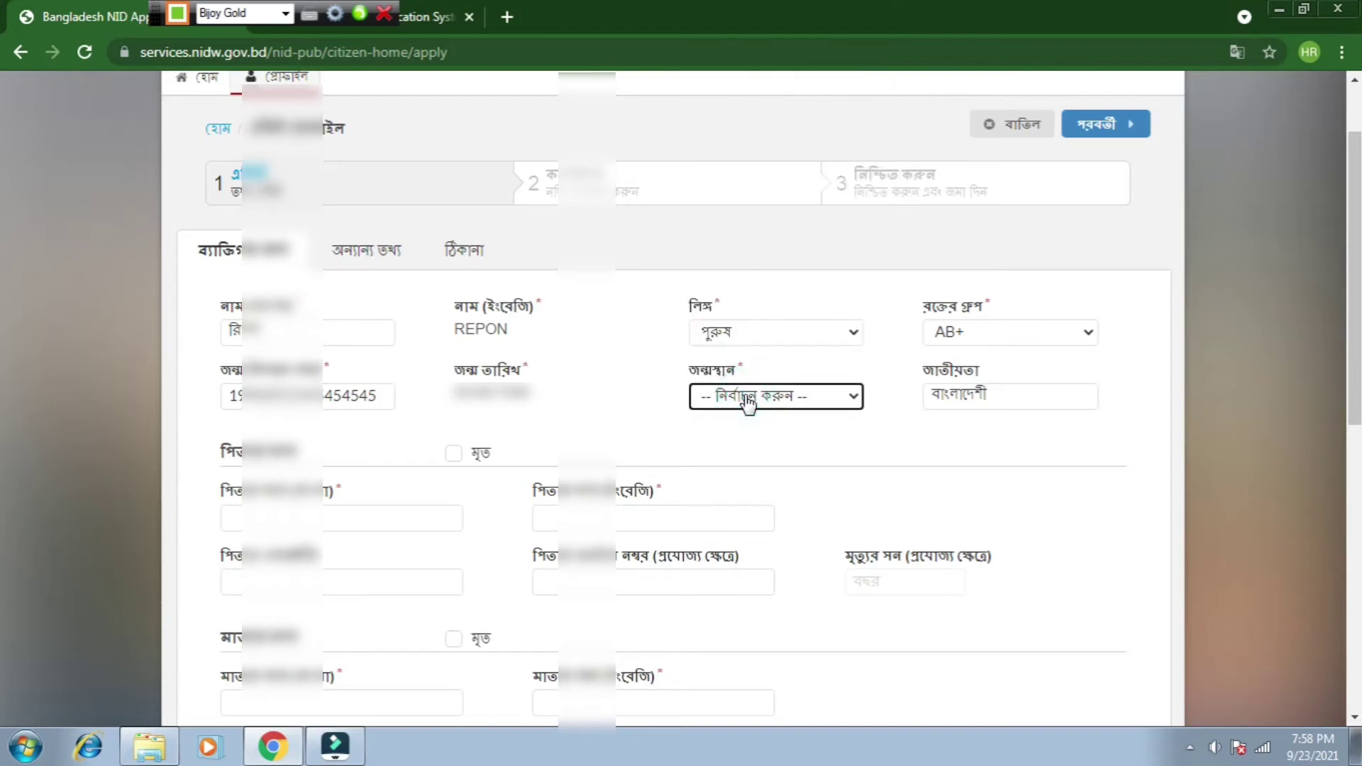
left_click(748, 402)
scroll(780, 248, "down", 10)
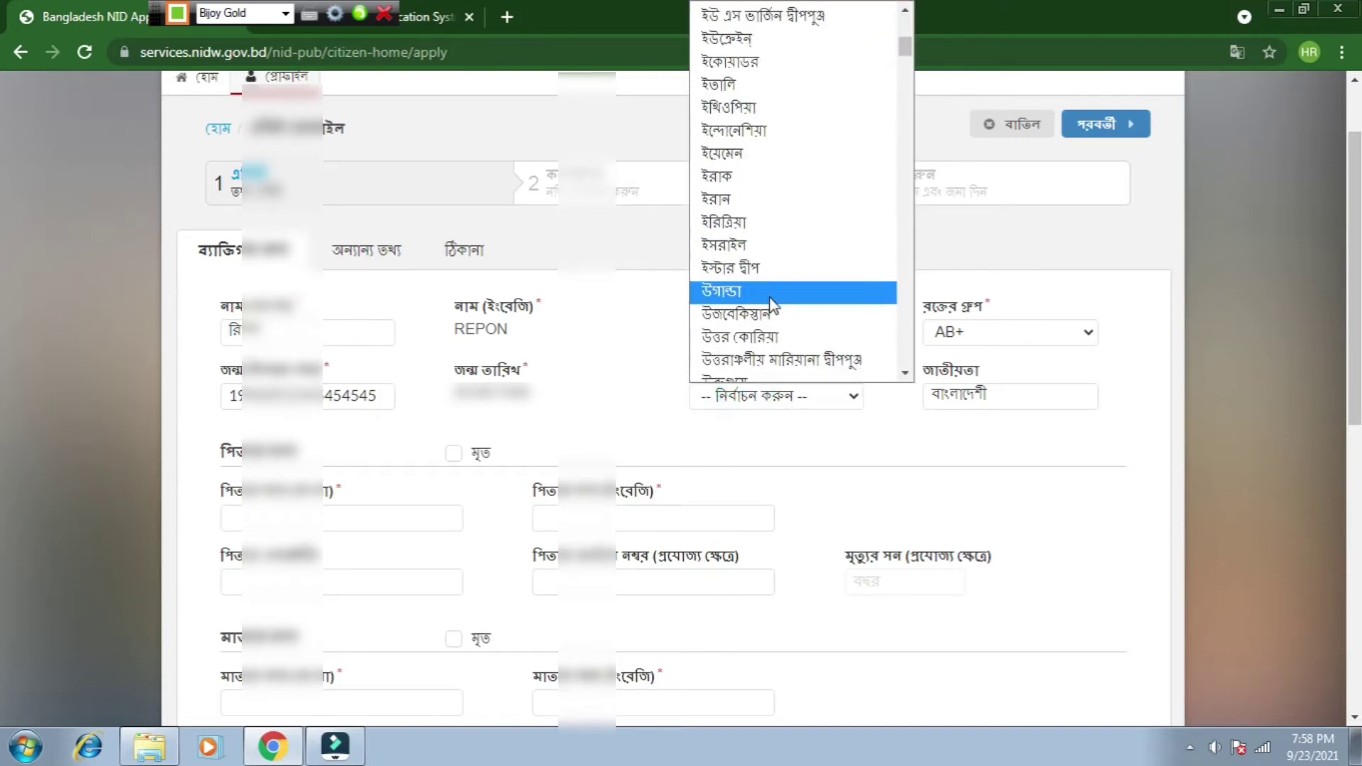
scroll(762, 328, "down", 3)
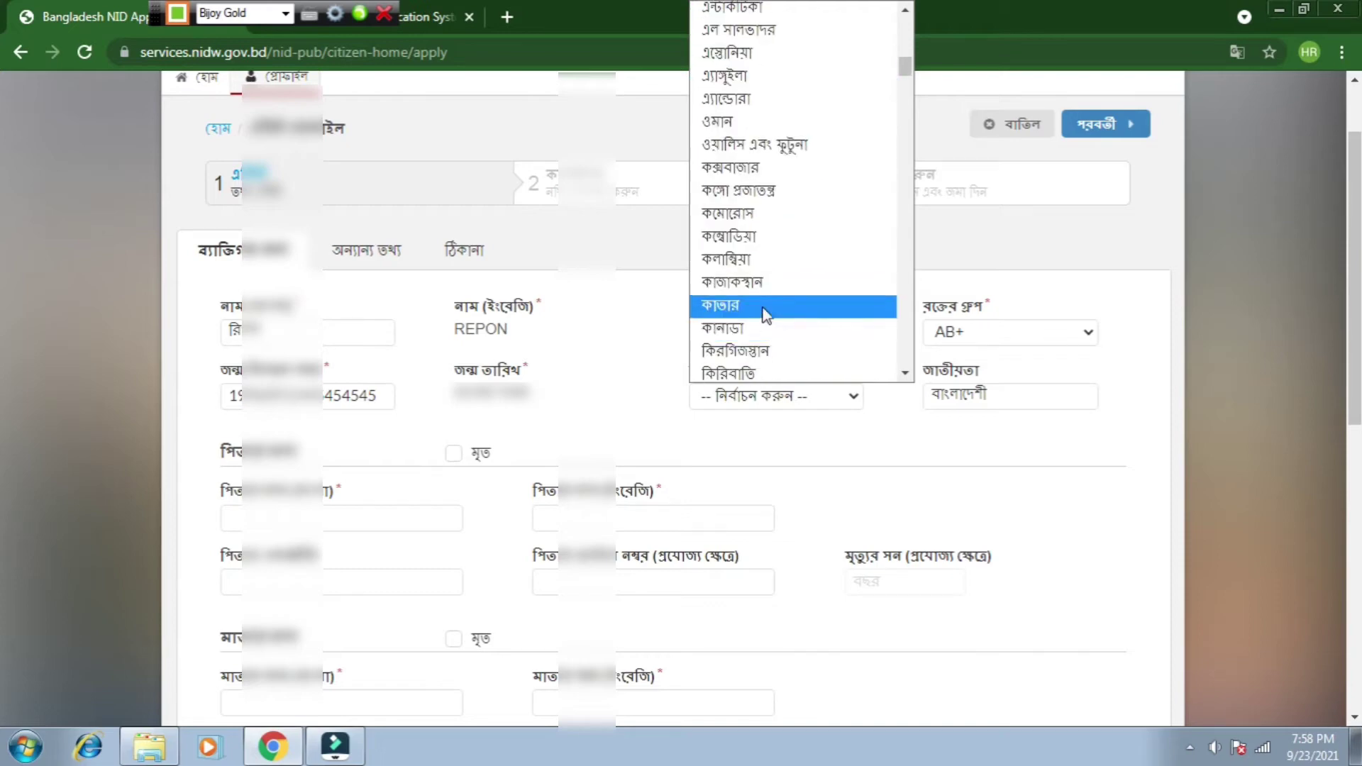
scroll(764, 315, "down", 1)
scroll(762, 269, "up", 15)
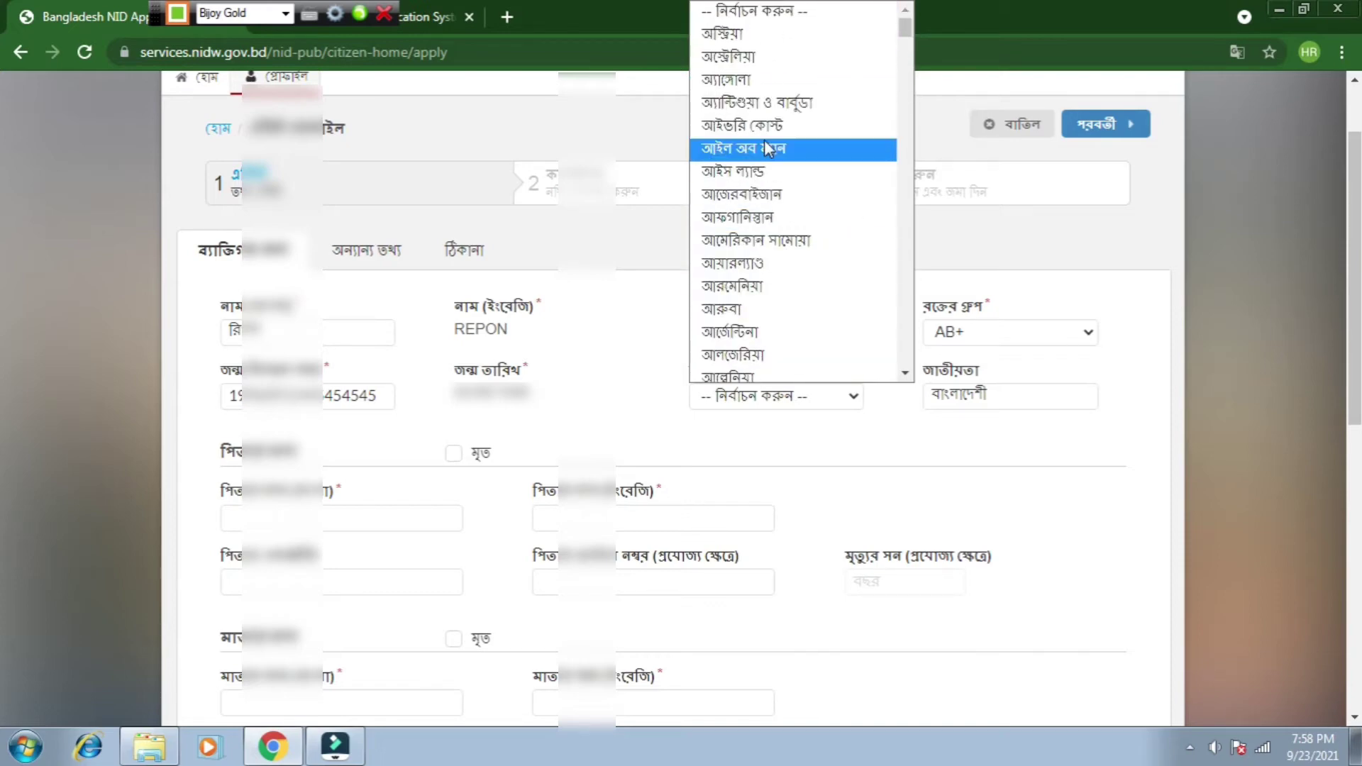
scroll(752, 284, "down", 10)
scroll(754, 134, "down", 12)
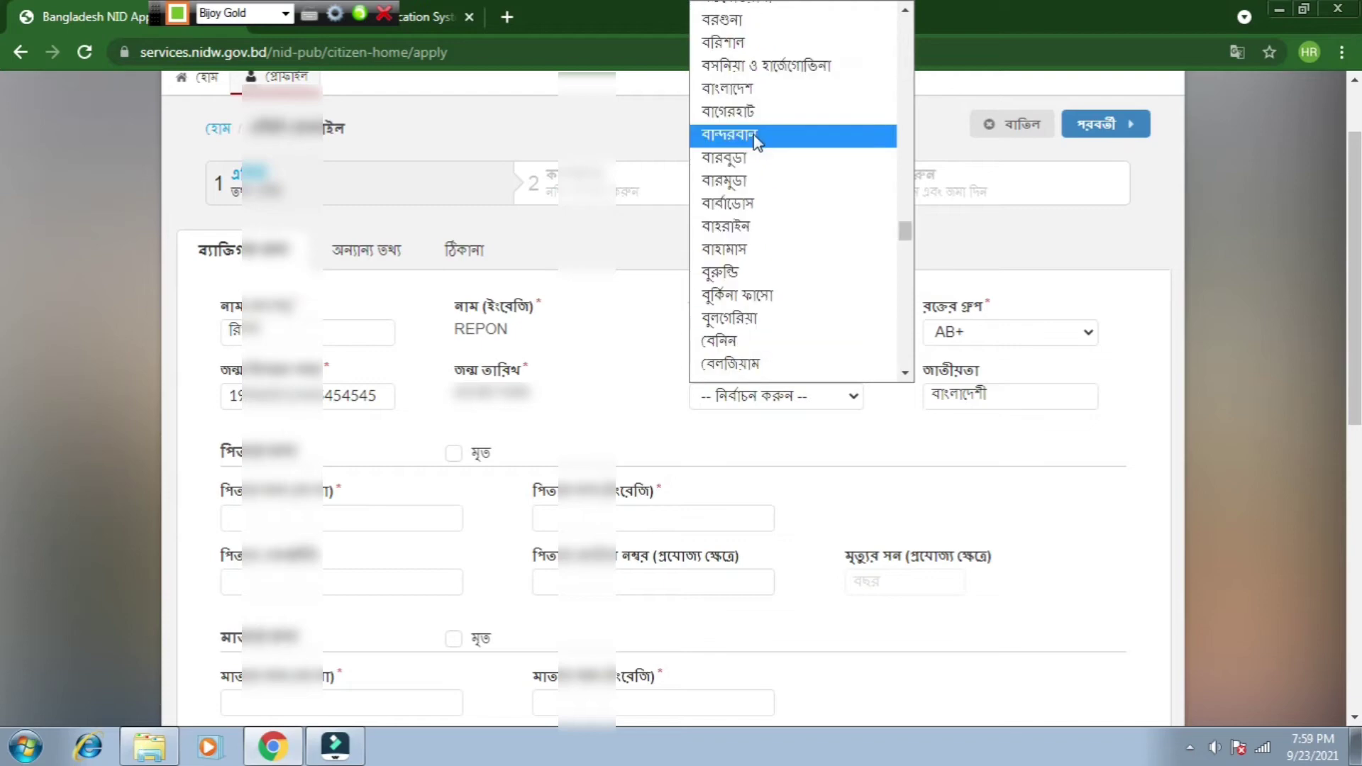
left_click(741, 88)
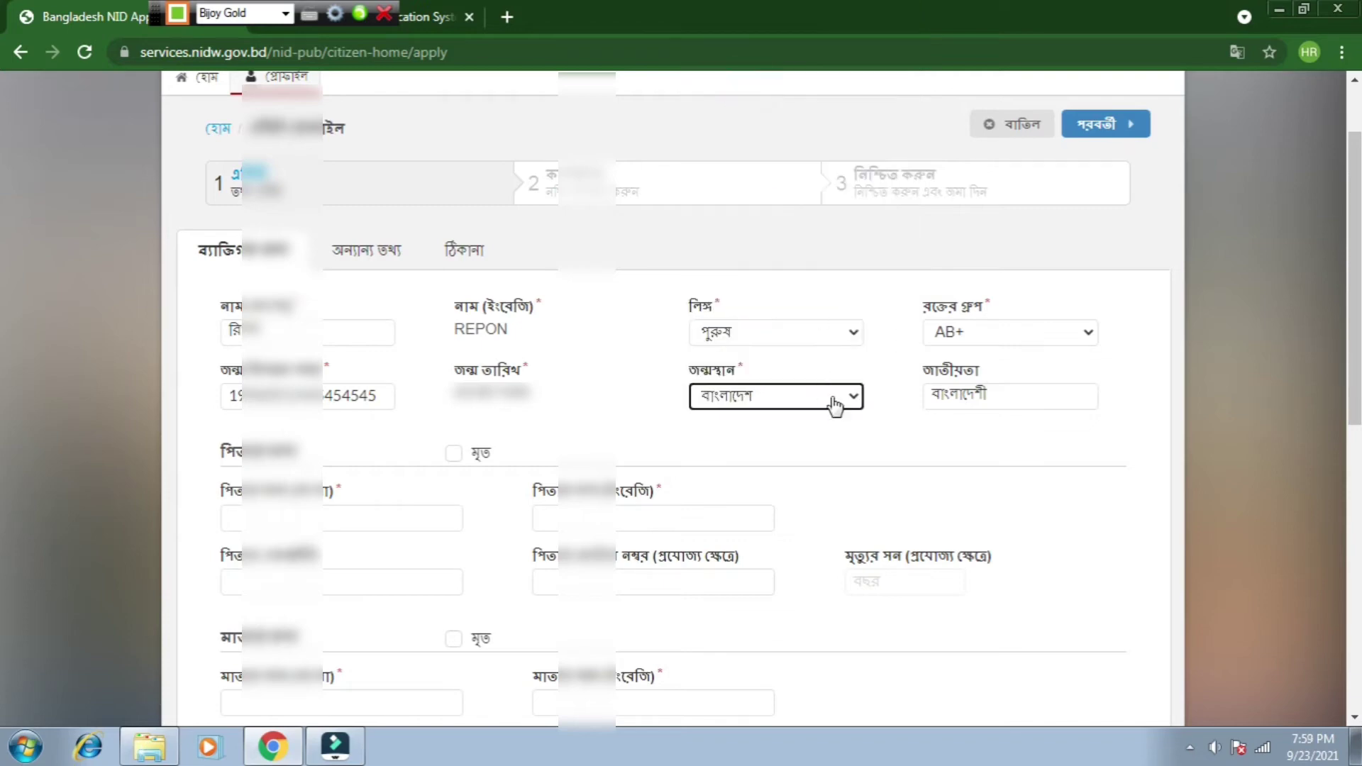
left_click(1019, 388)
left_click(1018, 389)
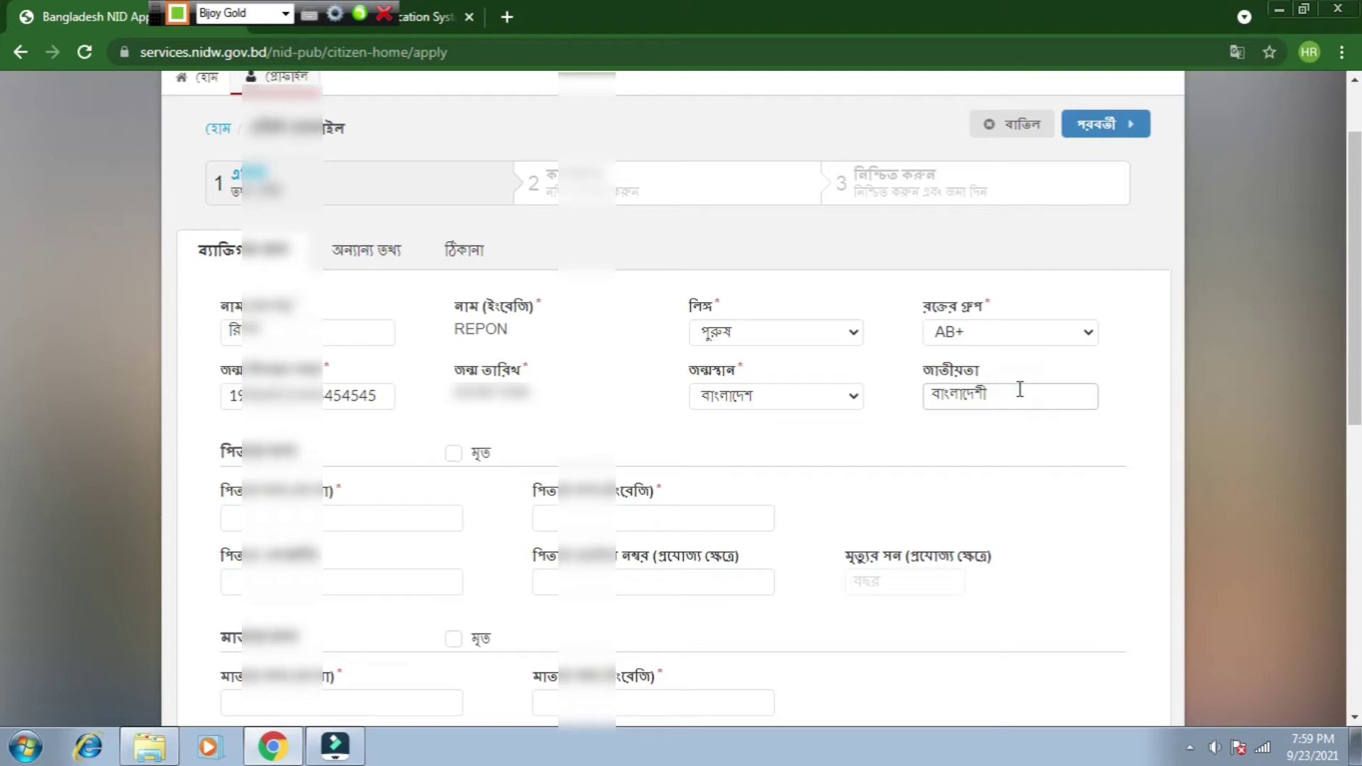
- Fill in the father's Bengali and English names and his NID number
left_click(293, 519)
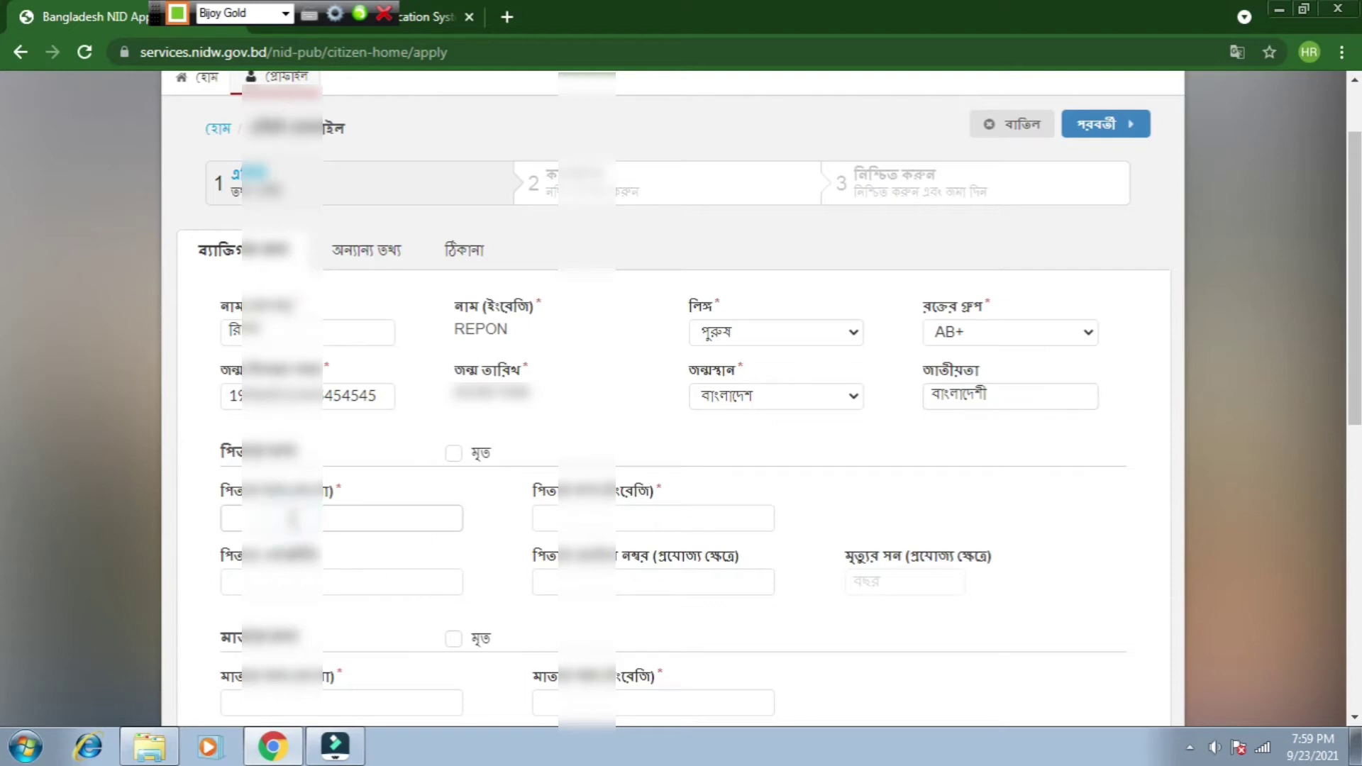
left_click(292, 519)
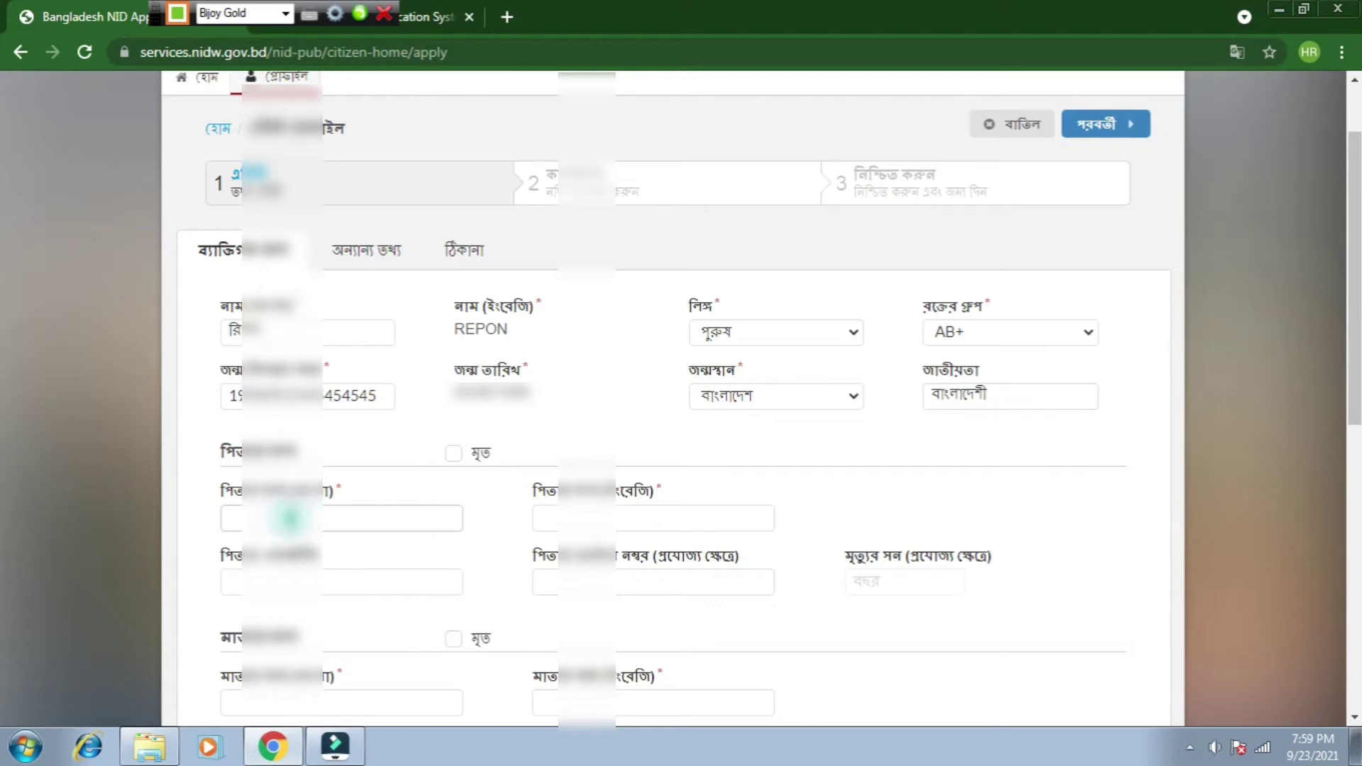
type("রত")
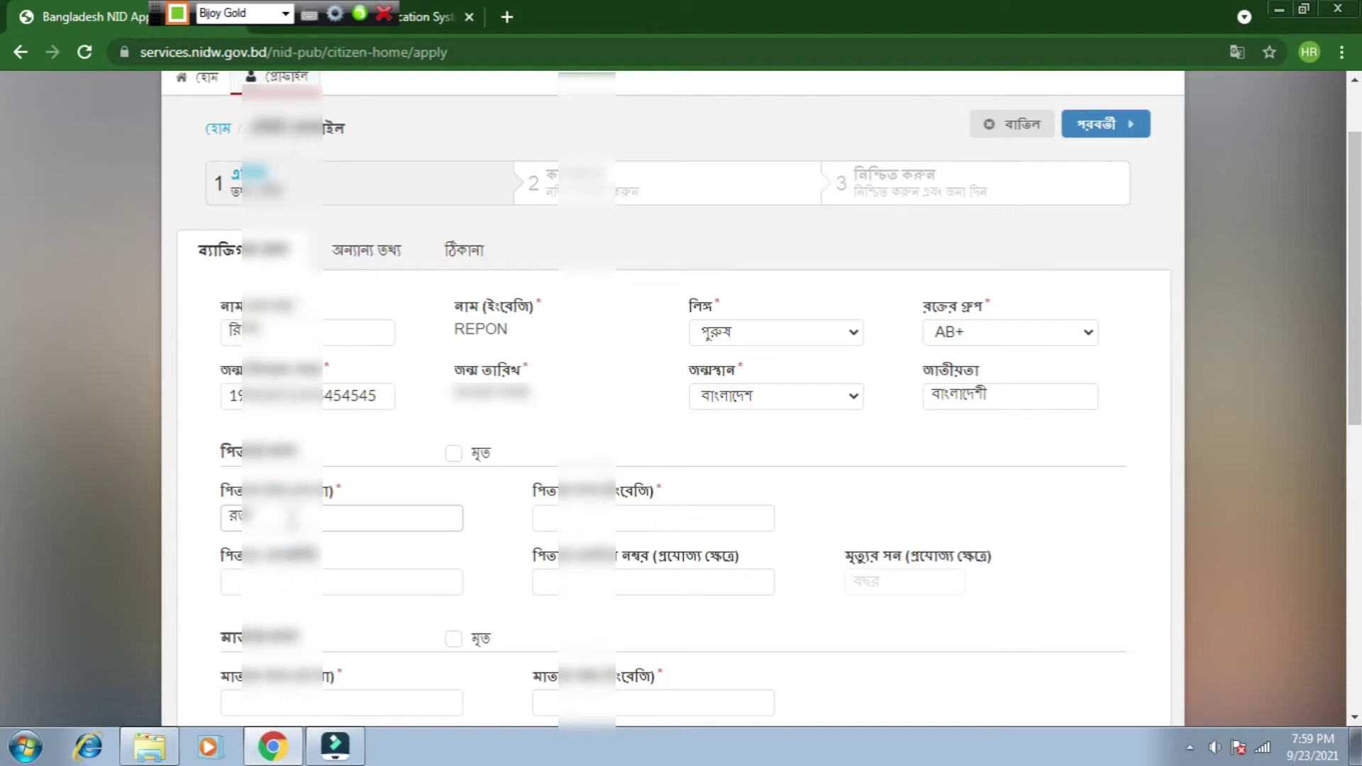
type("ন")
left_click(583, 517)
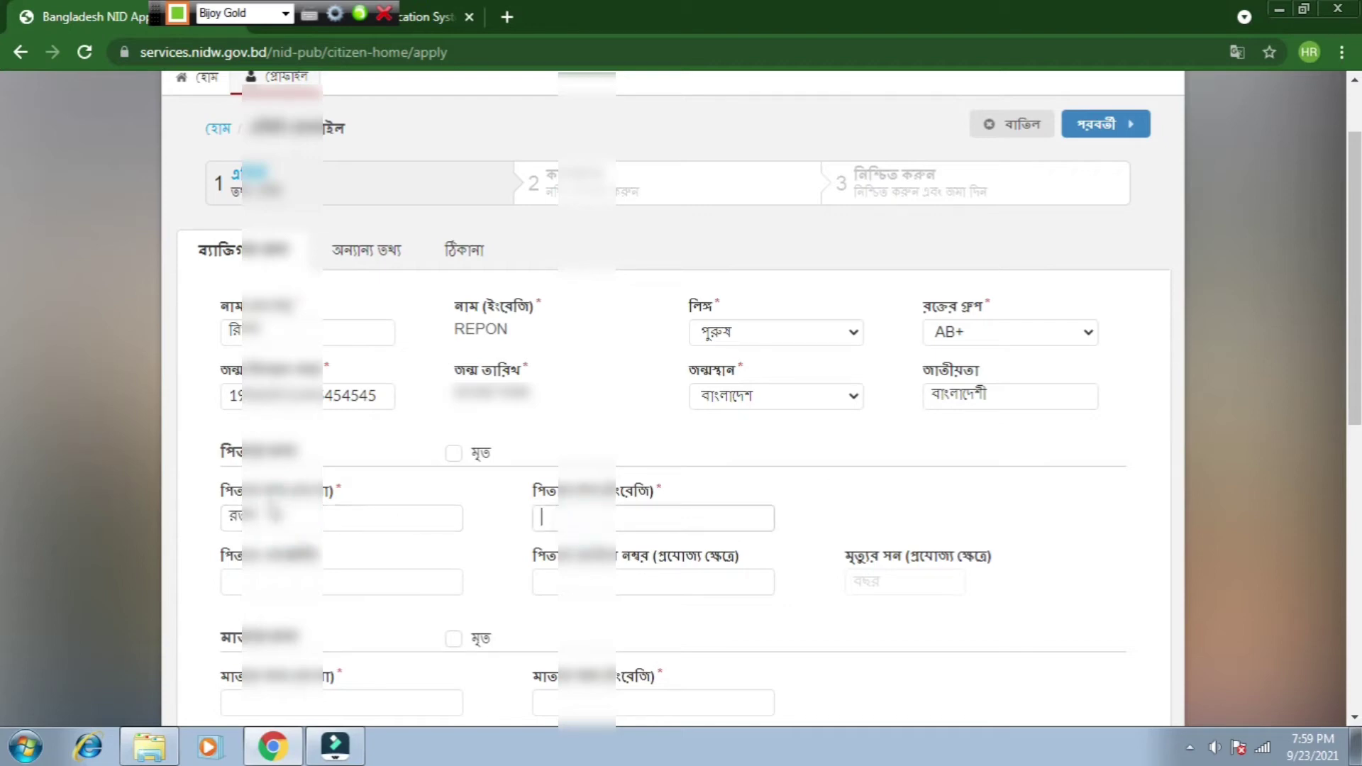
left_click(629, 520)
left_click(629, 520)
key("ctrl+alt+b")
type("RO")
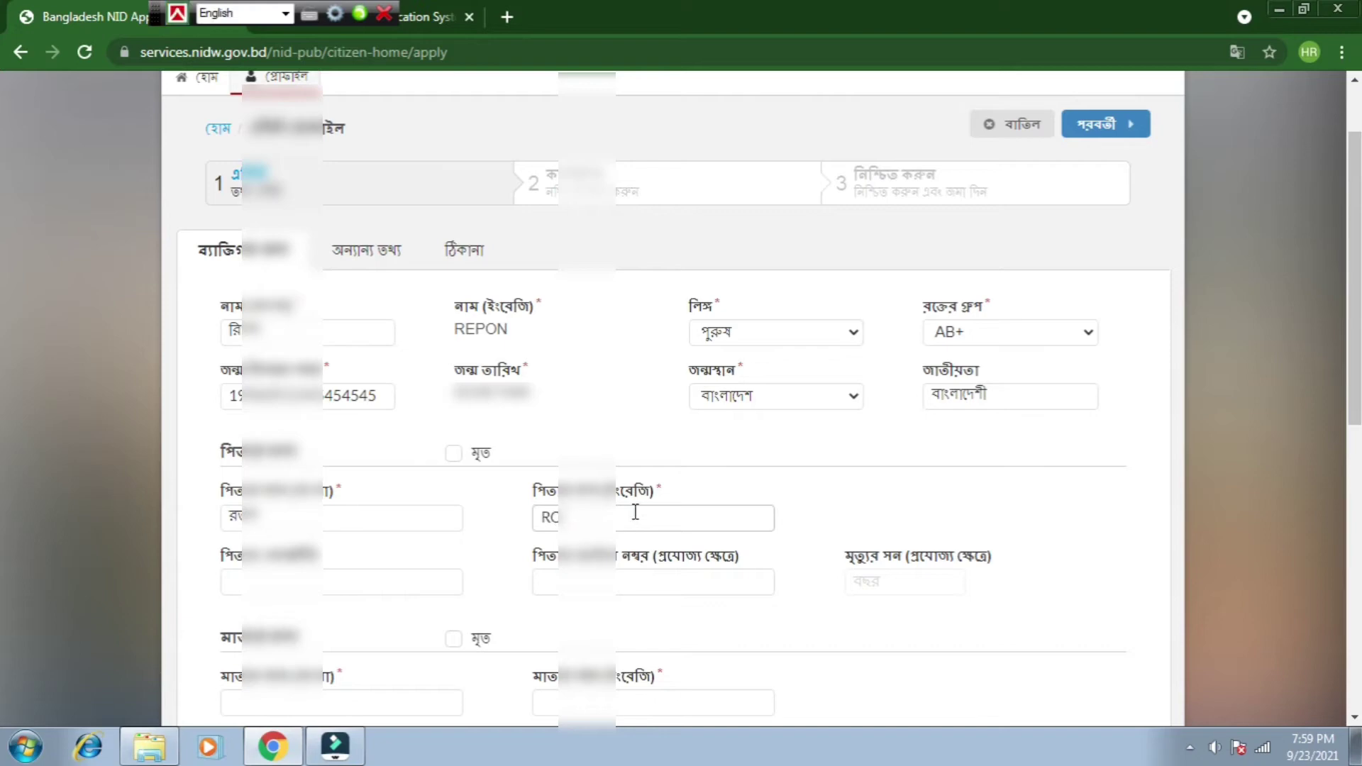
type("TO")
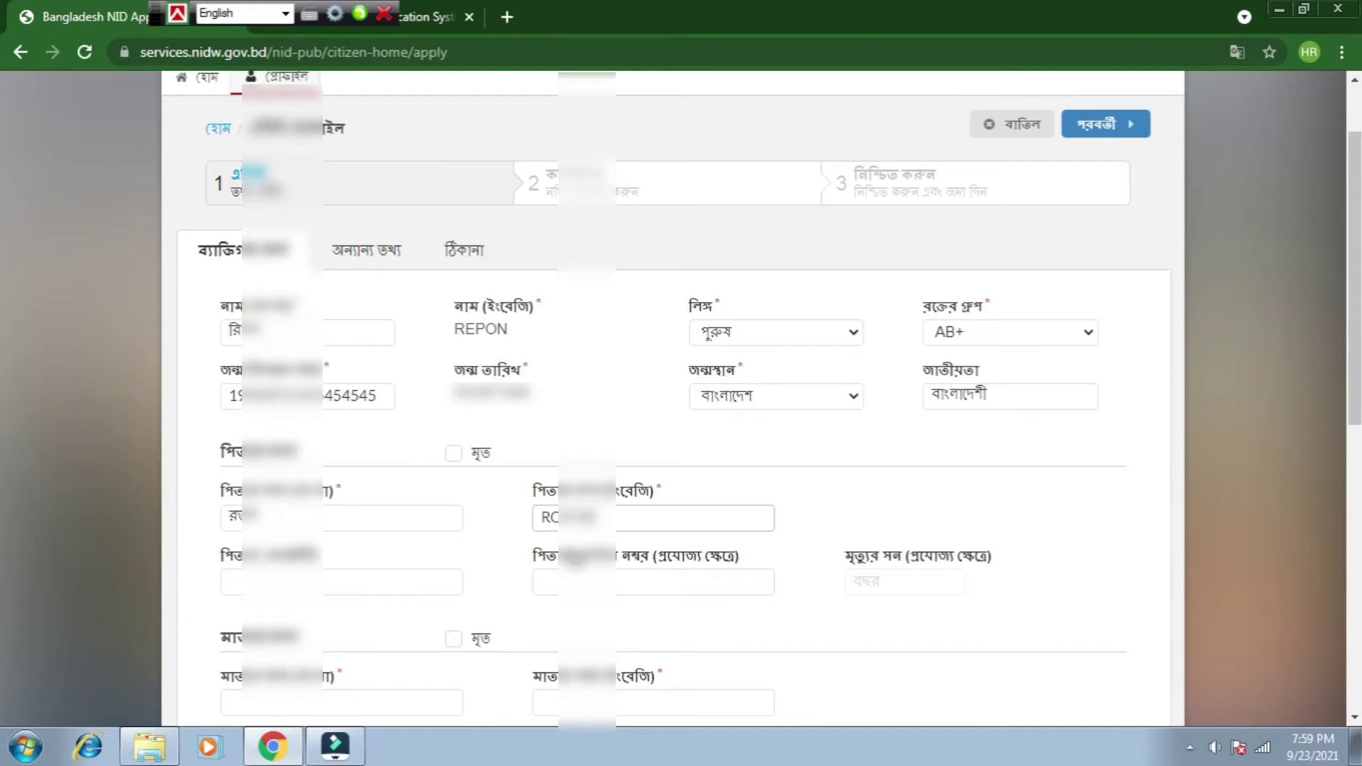
scroll(504, 547, "down", 1)
left_click(385, 495)
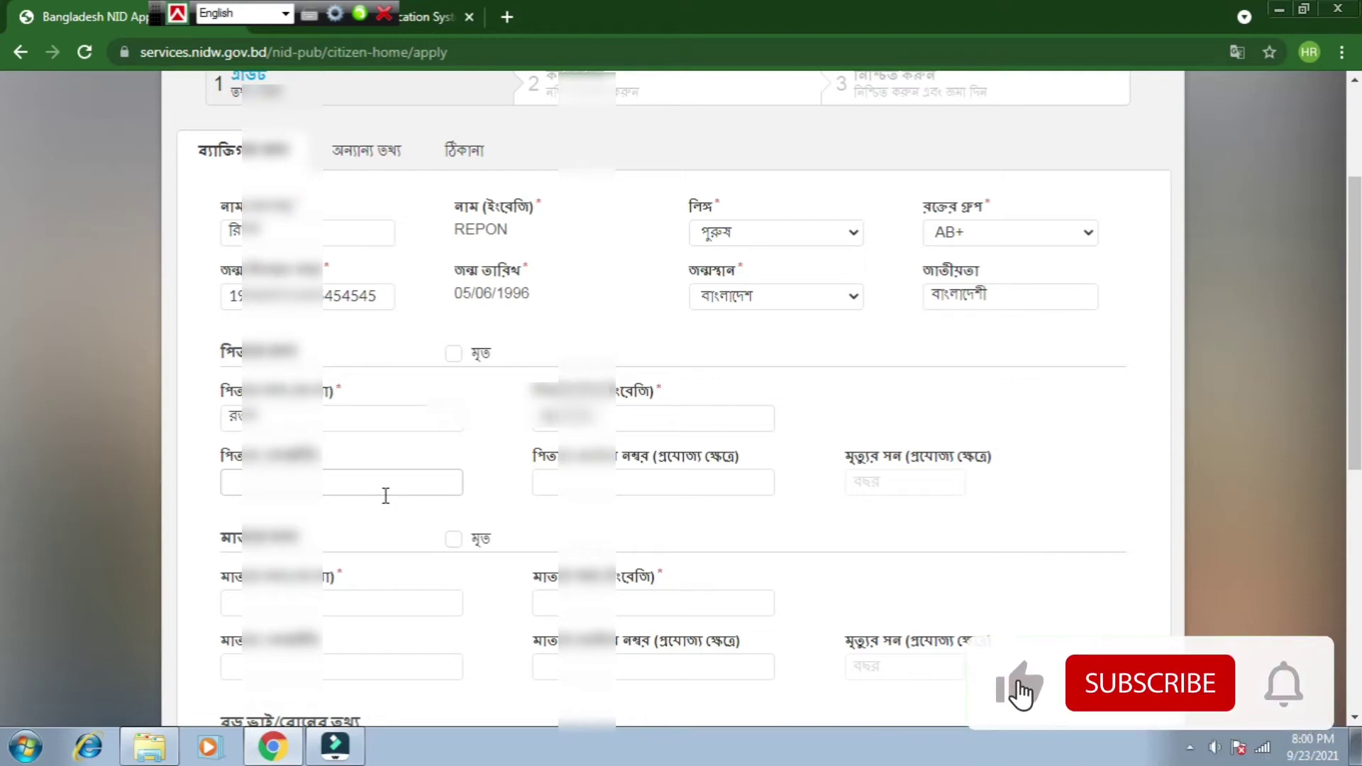
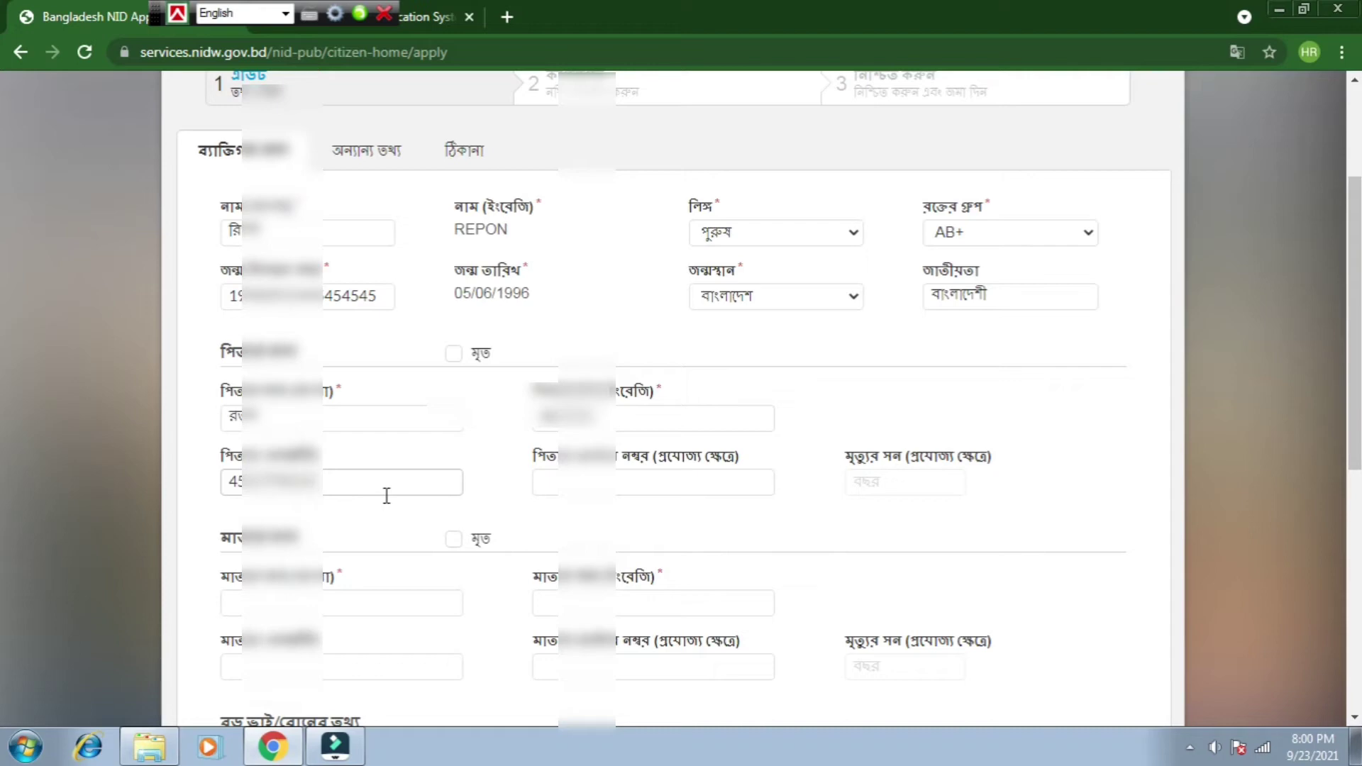
scroll(623, 450, "down", 2)
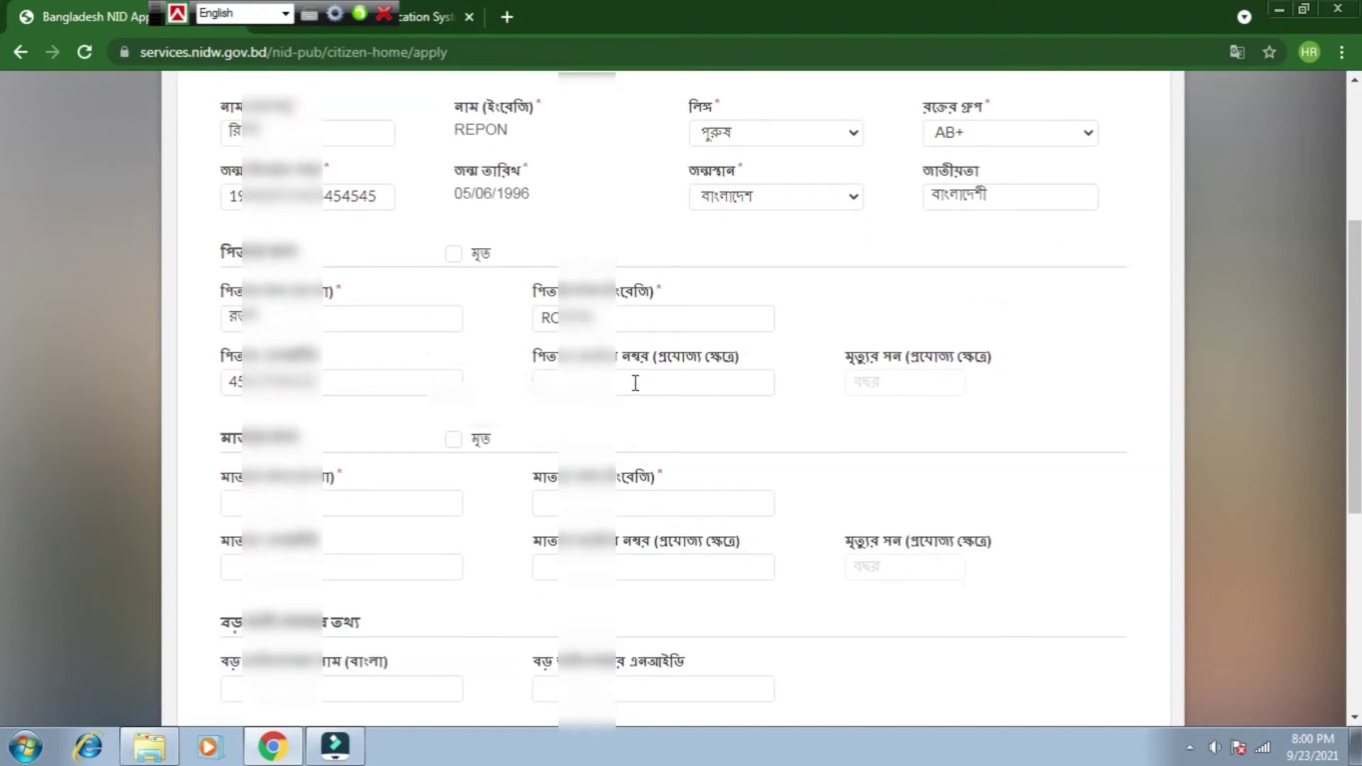
- Type the mother's Bengali name in Bijoy and paste in her English name
left_click(636, 383)
left_click(368, 508)
scroll(329, 392, "down", 2)
left_click(313, 405)
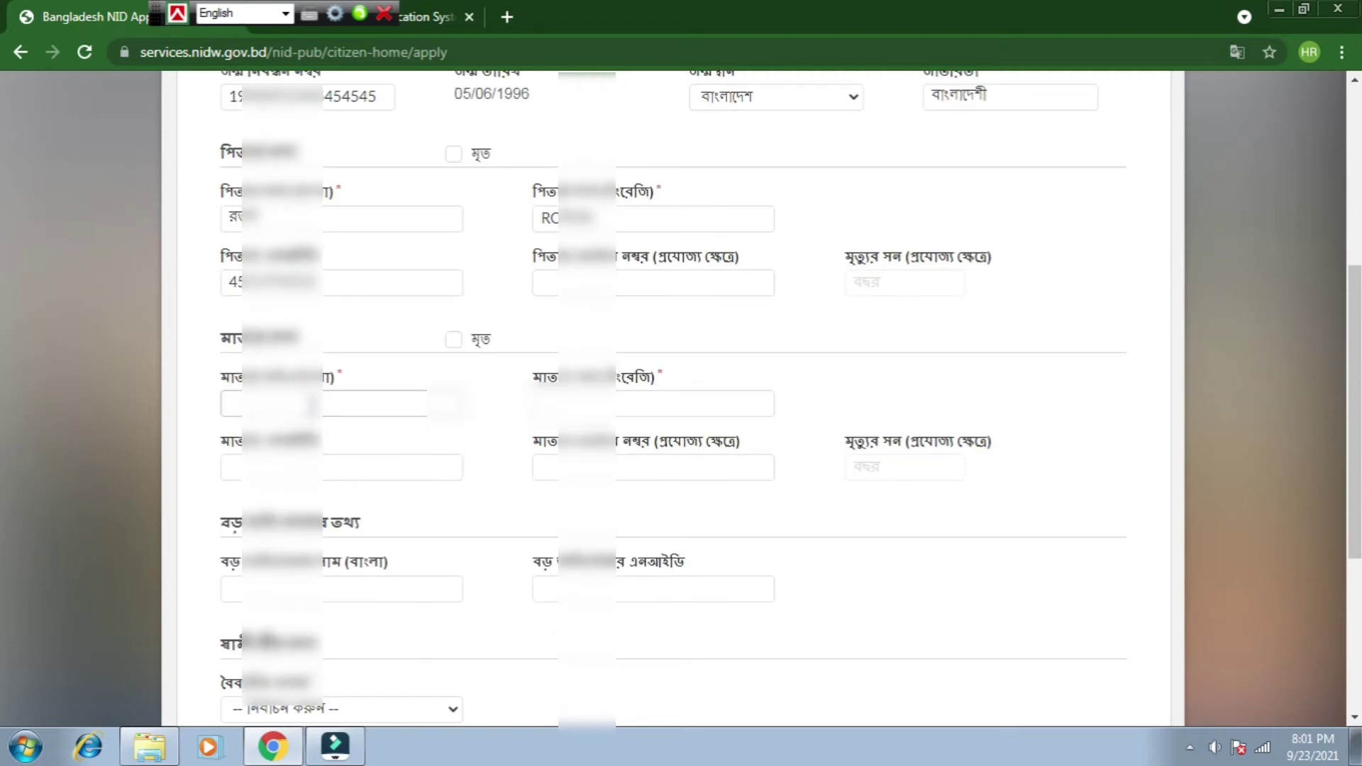
key("ctrl+alt+b")
type("রে")
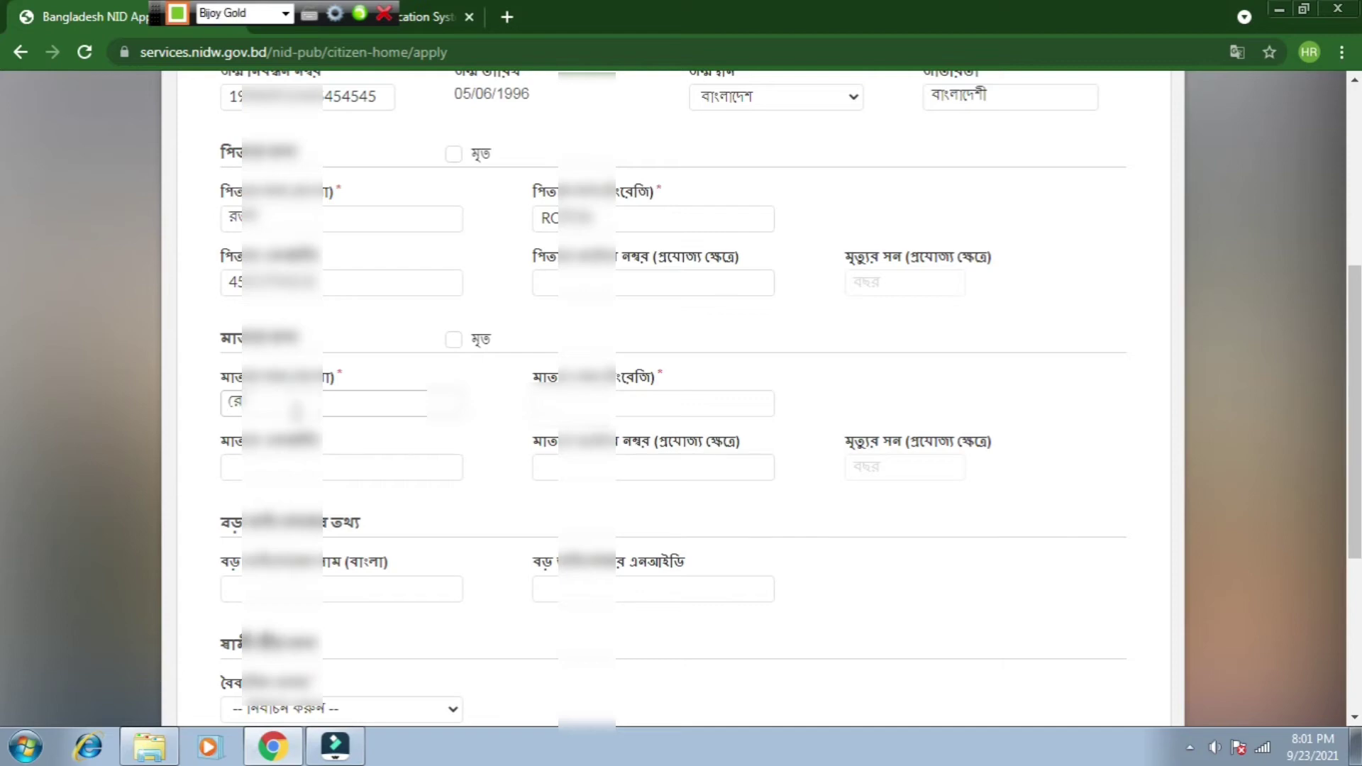
type("হানা")
key("Tab")
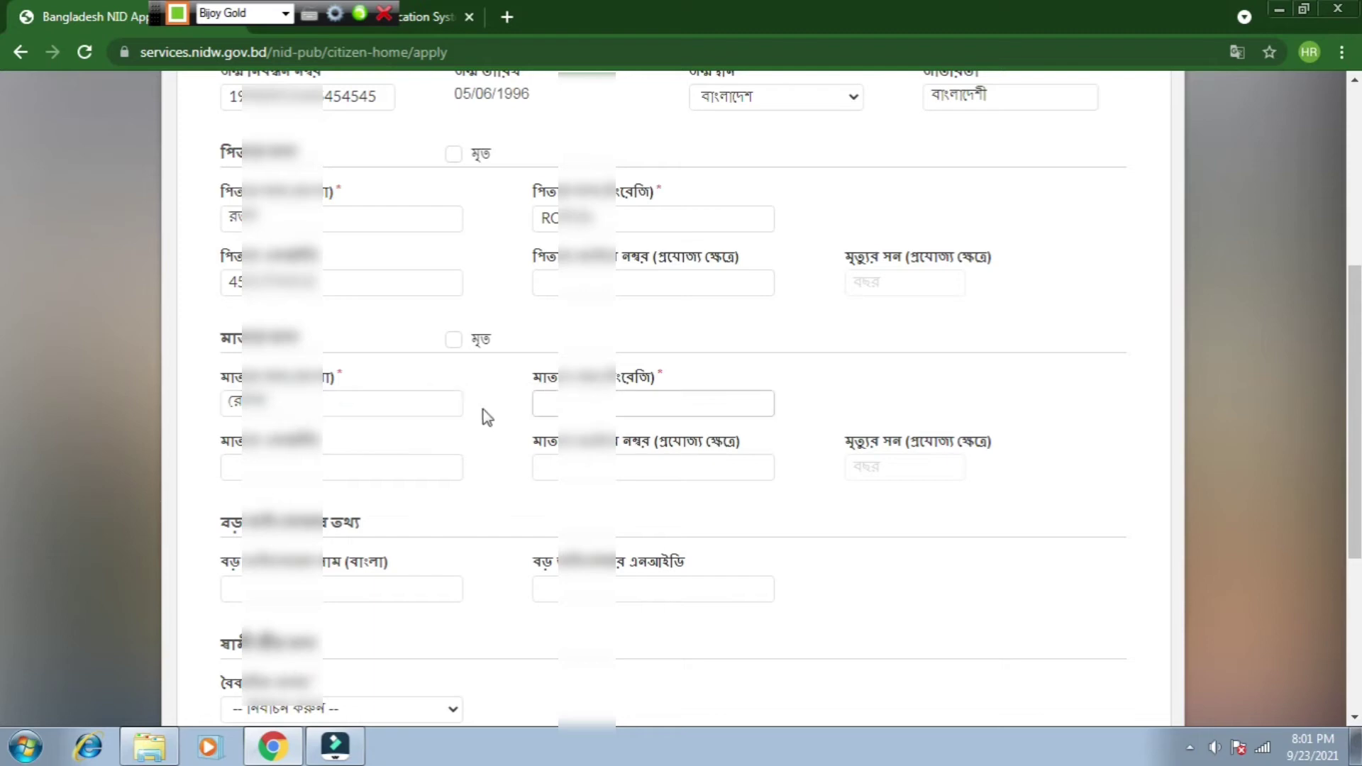
left_click(590, 409)
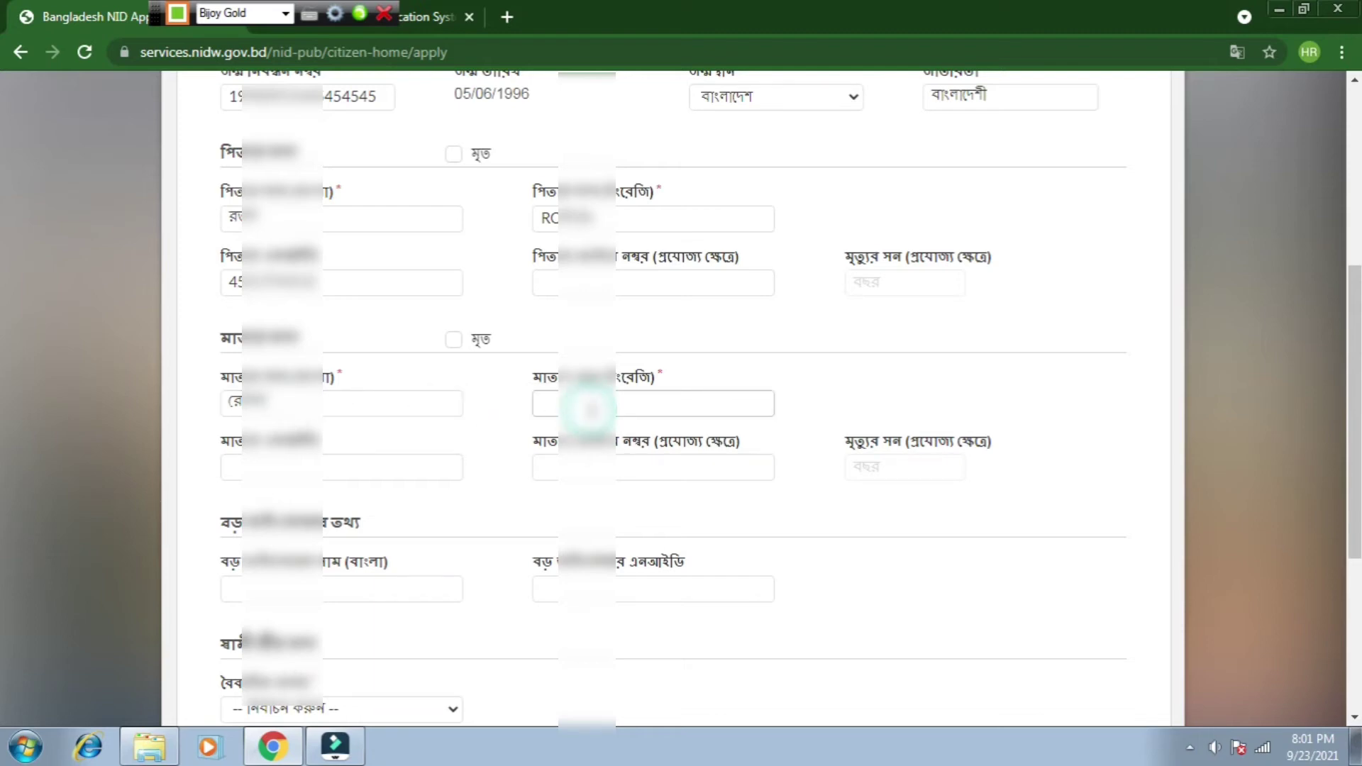
right_click(600, 410)
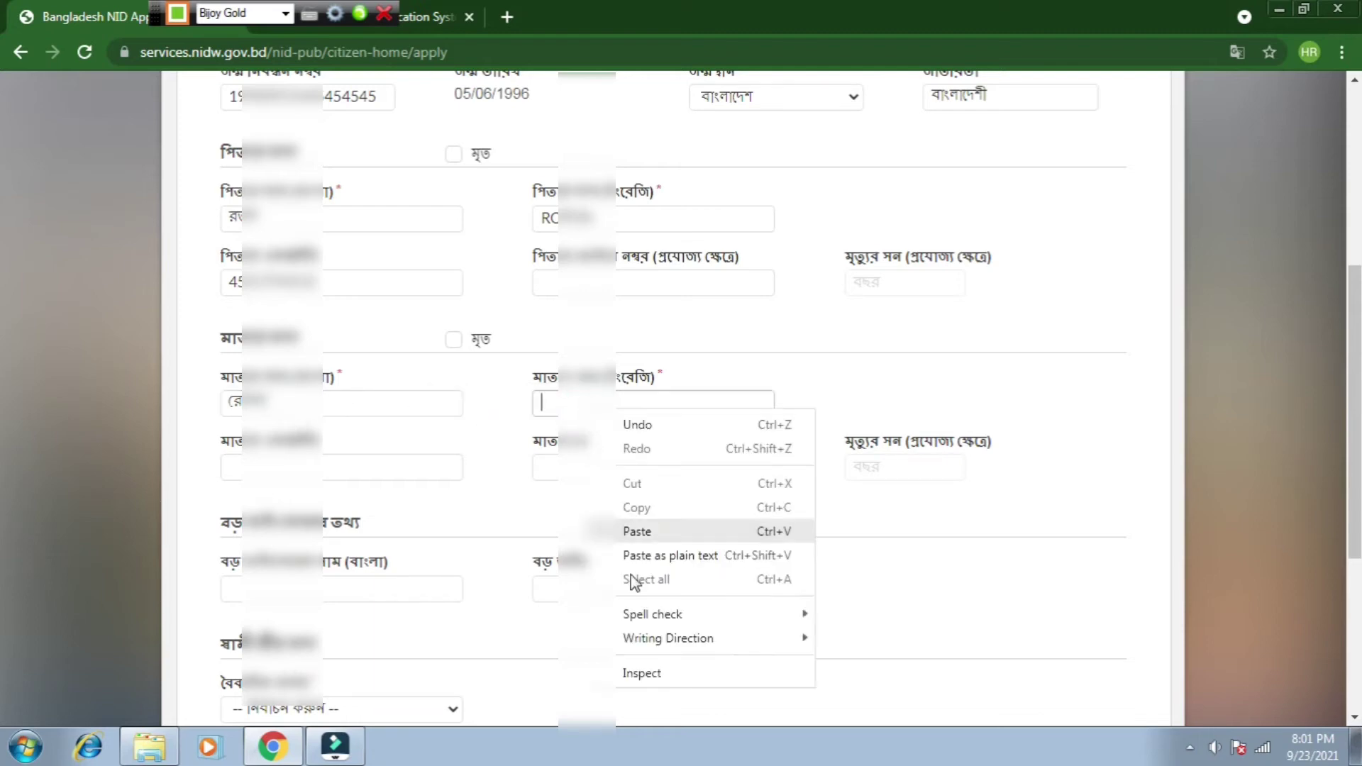
left_click(632, 530)
- Enter the mother's NID number and choose a marital status
left_click(328, 464)
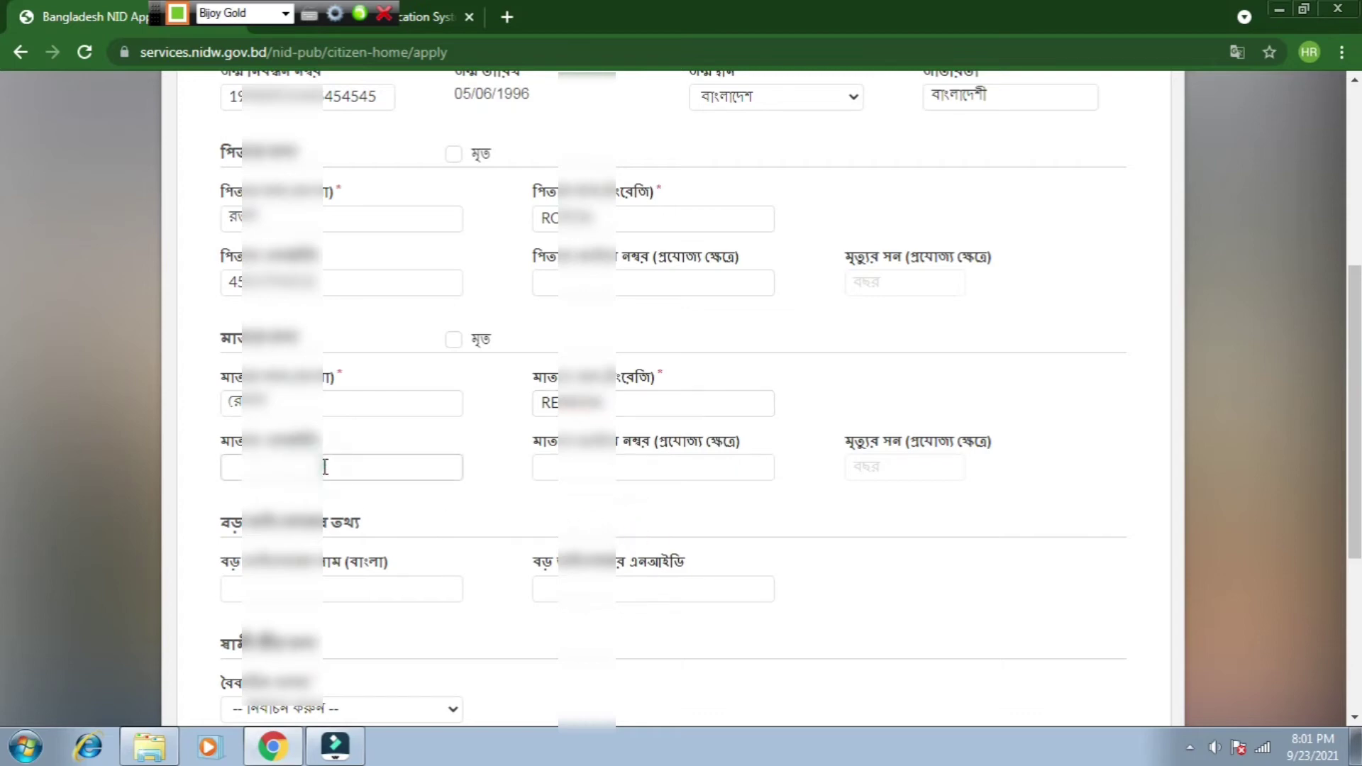
left_click(326, 465)
type("41")
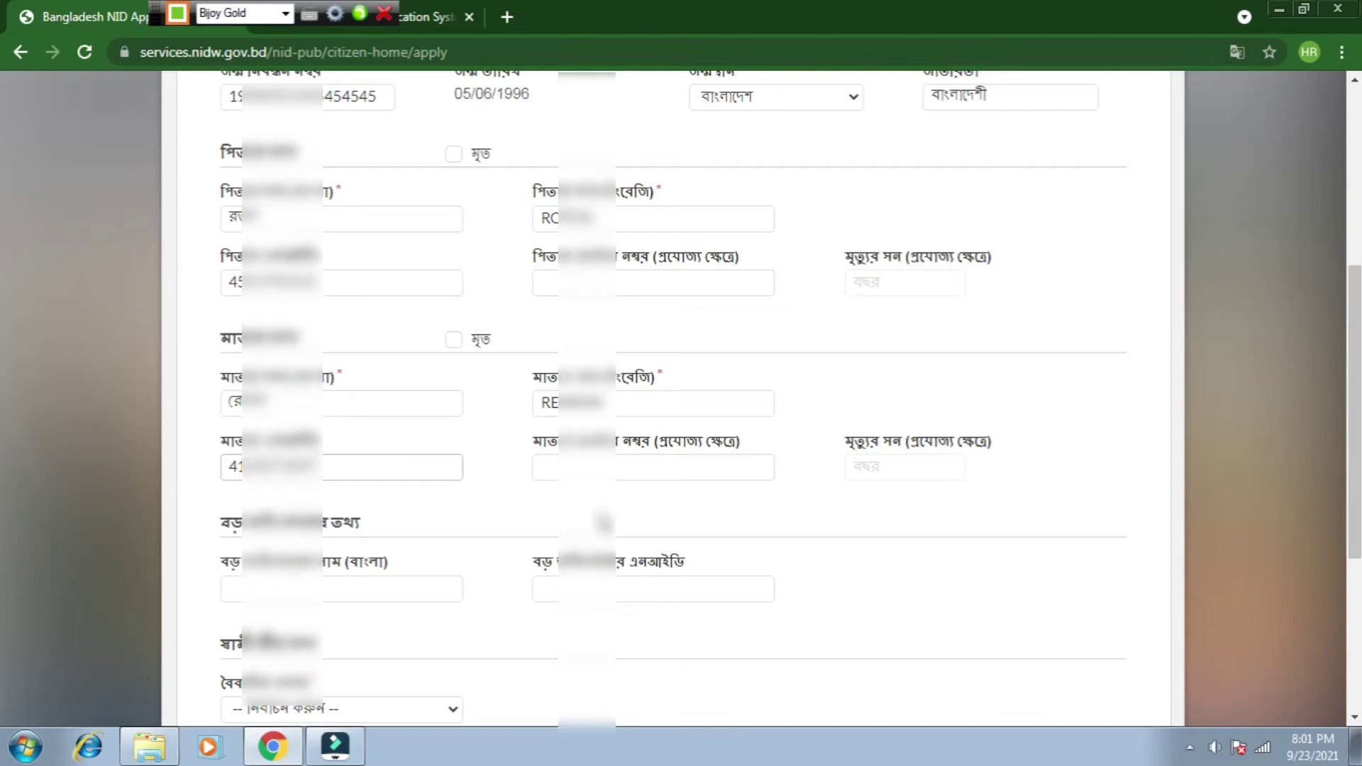
scroll(449, 525, "down", 2)
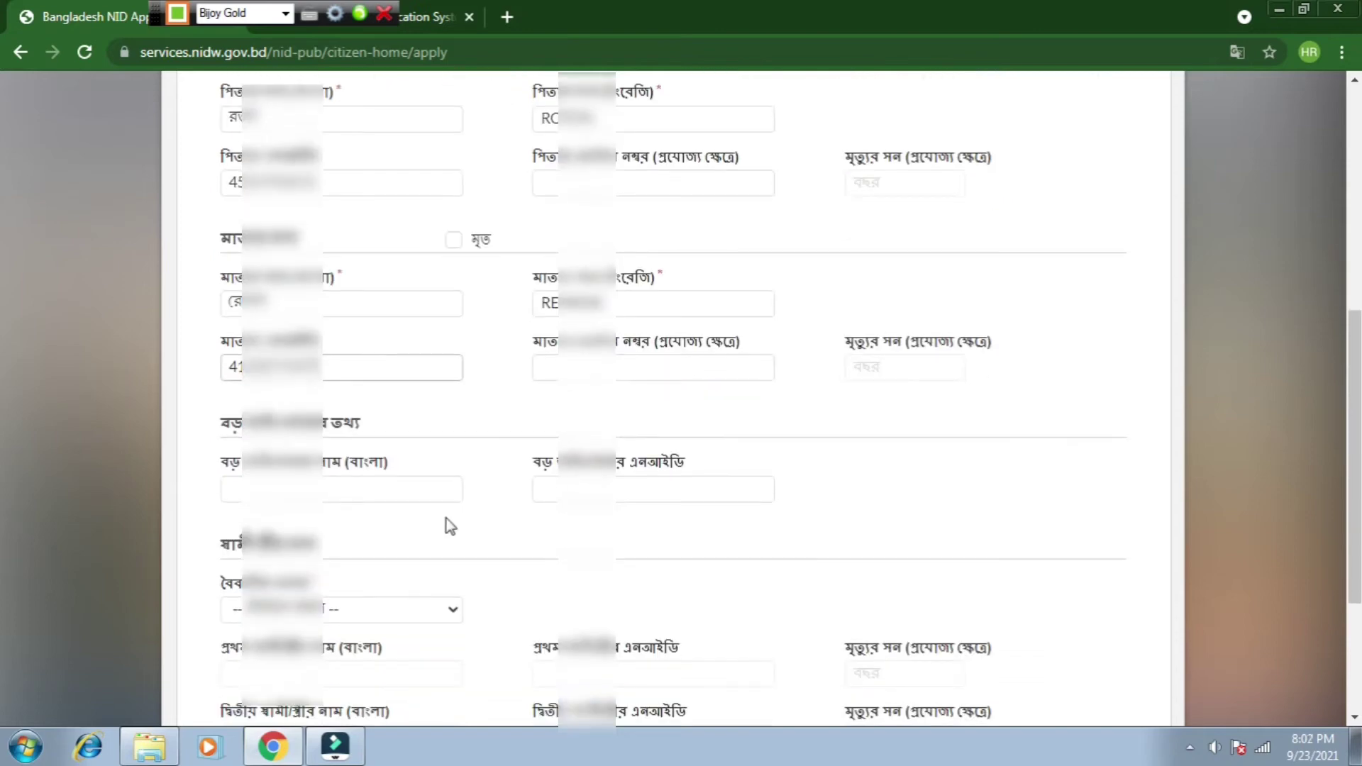
left_click(360, 498)
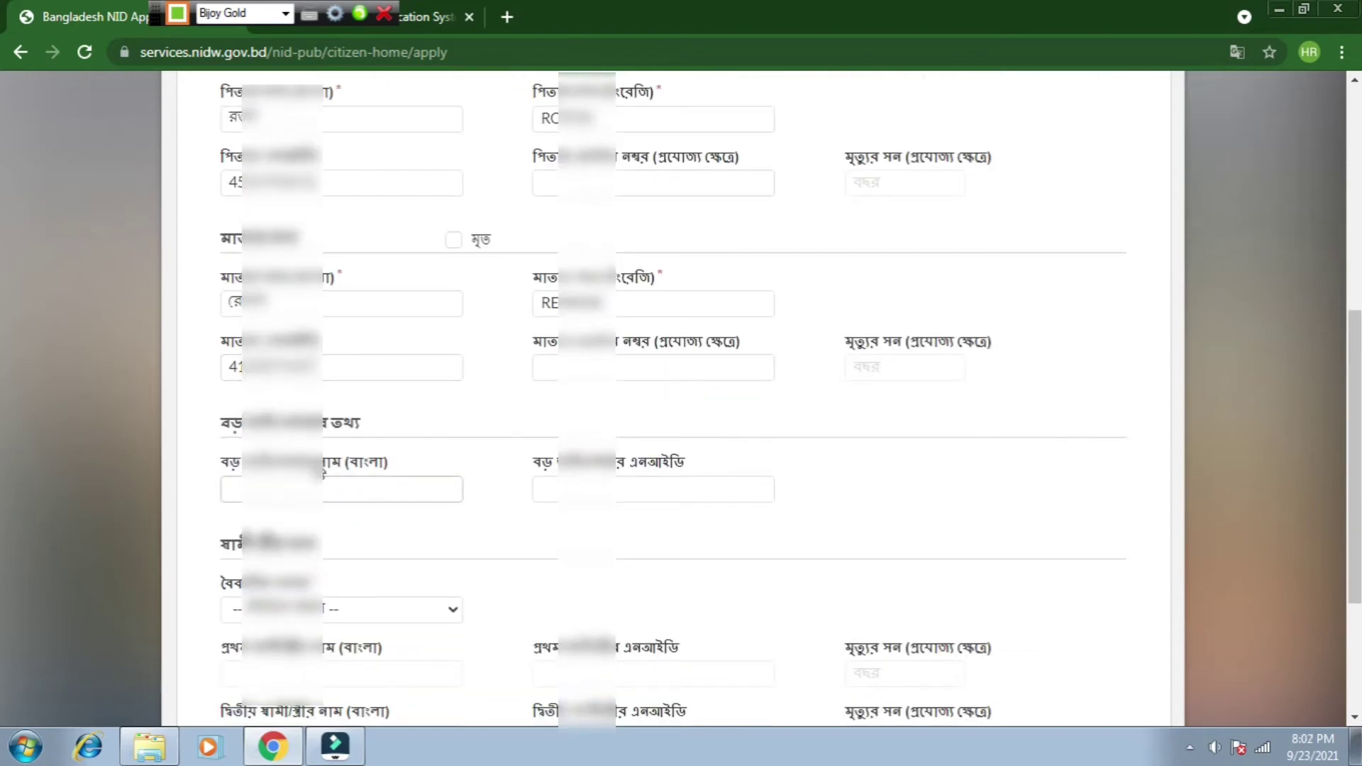
scroll(333, 493, "down", 2)
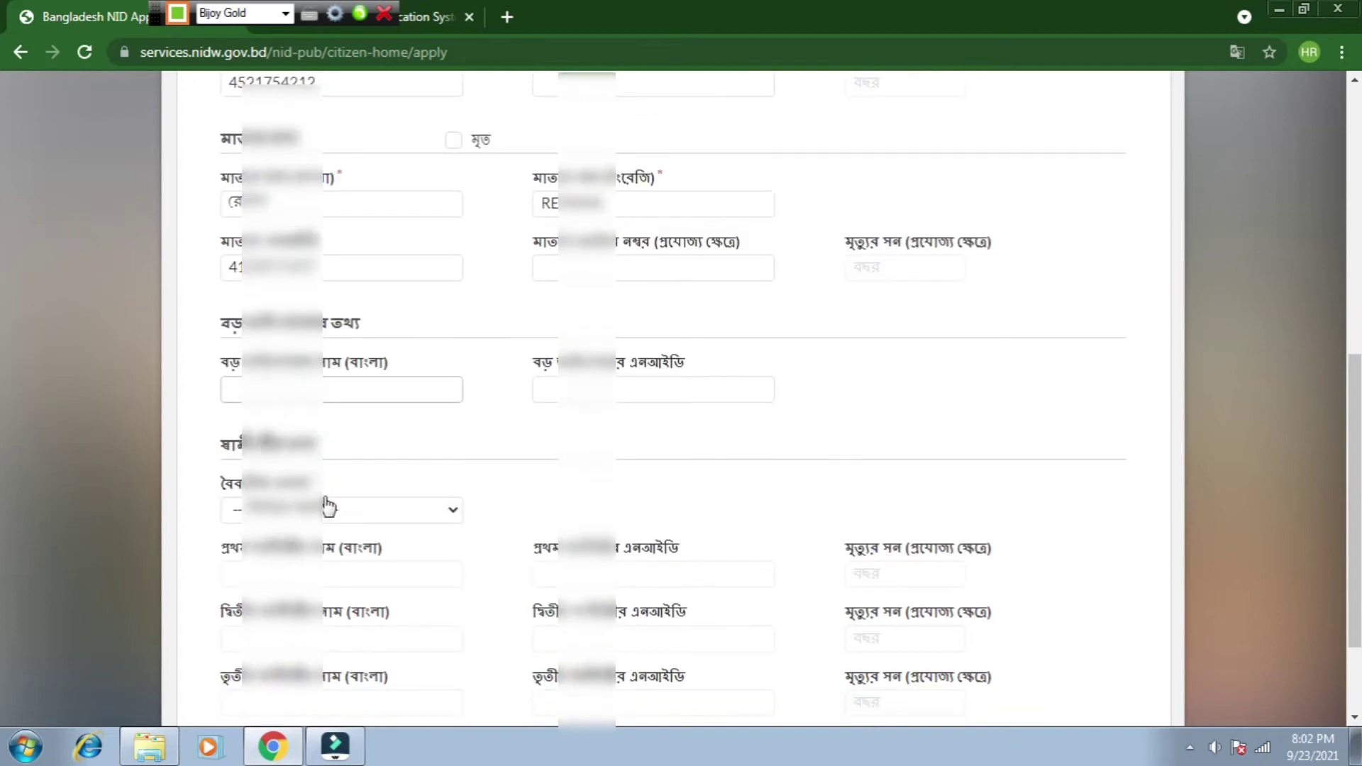
scroll(266, 525, "down", 2)
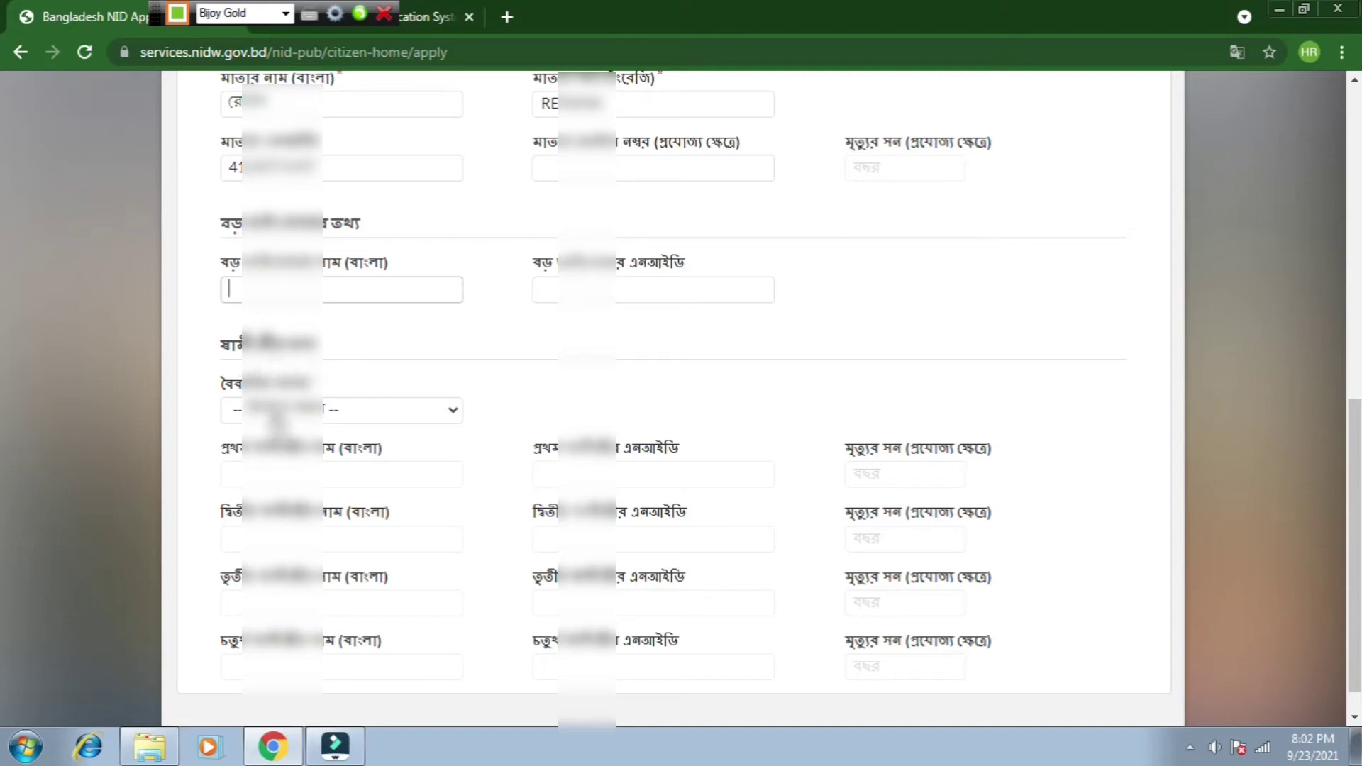
left_click(278, 424)
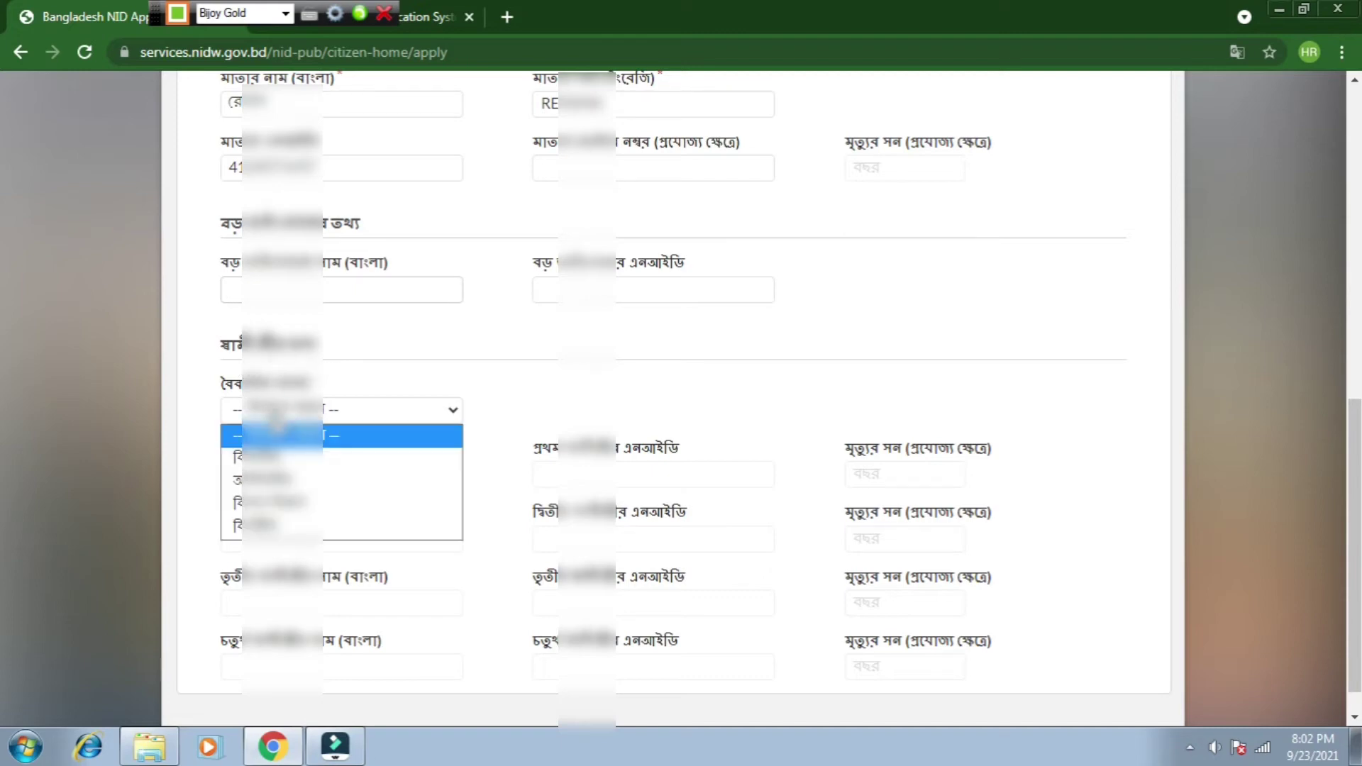
left_click(268, 479)
scroll(284, 454, "down", 1)
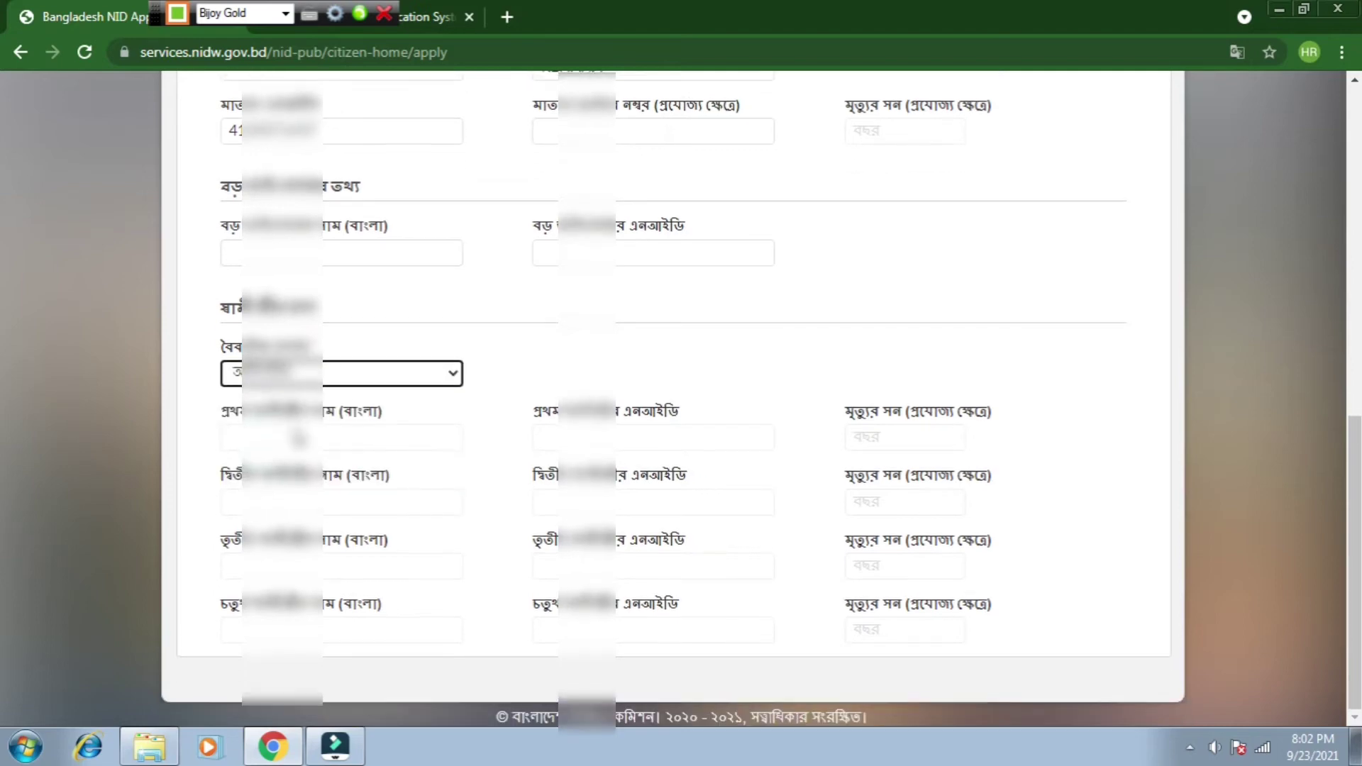
scroll(385, 380, "up", 10)
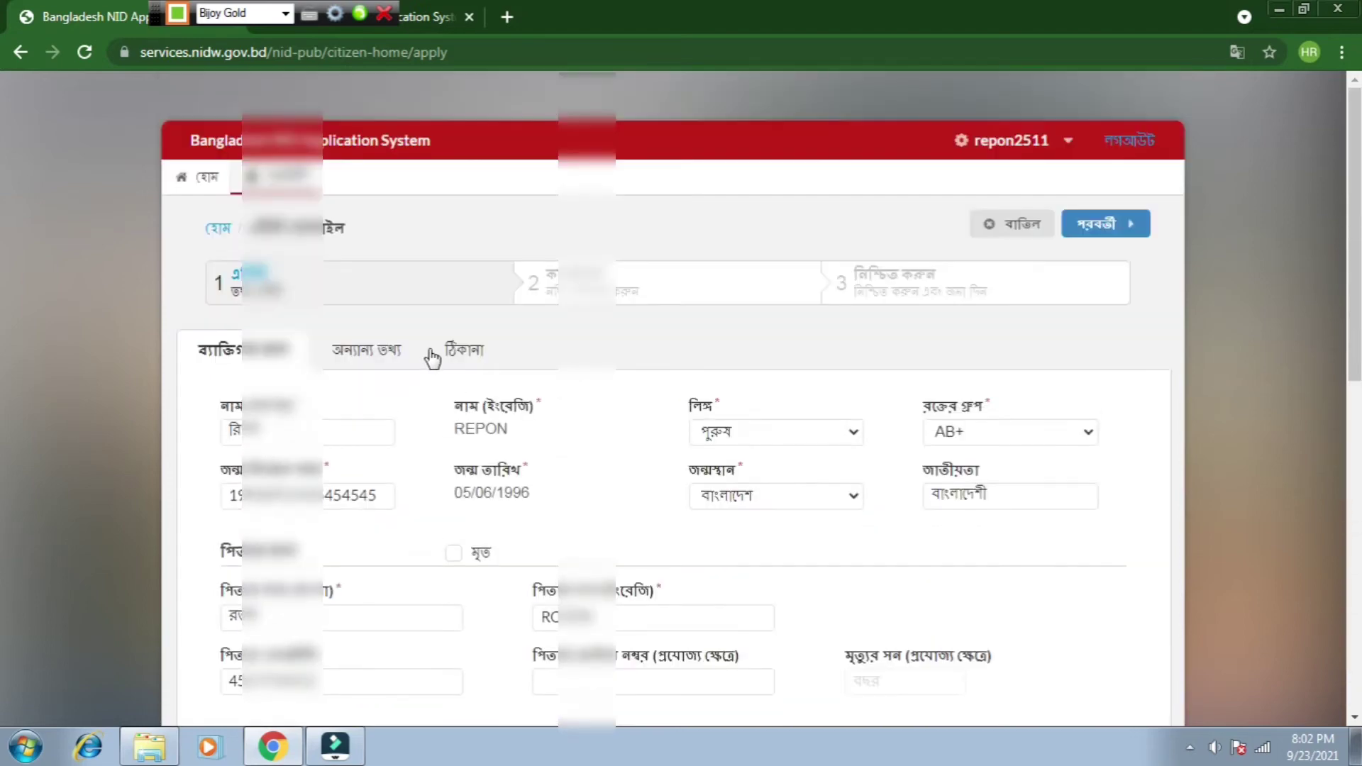
- Move to other information and set education to স্নাতক বা সমতুল্য and occupation to ছাত্র/ছাত্রী
left_click(1064, 231)
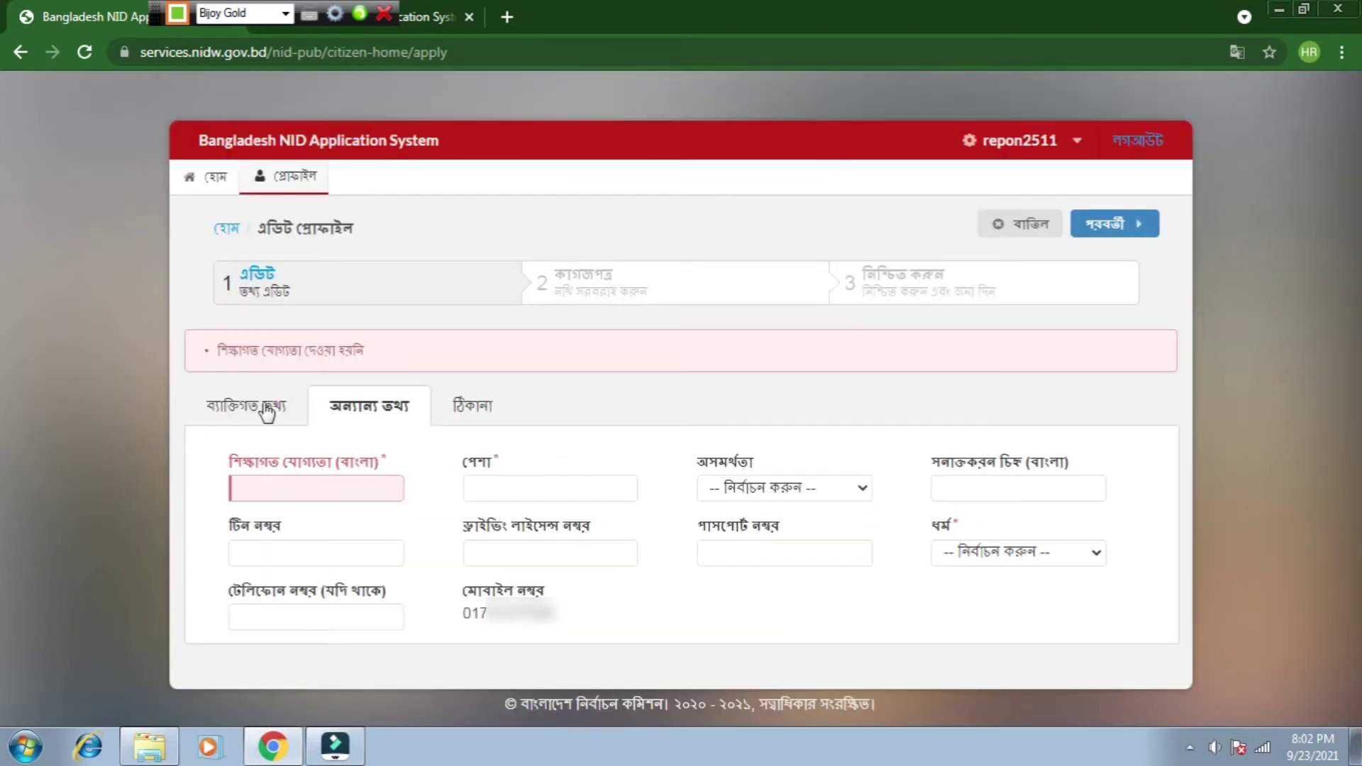
left_click(386, 408)
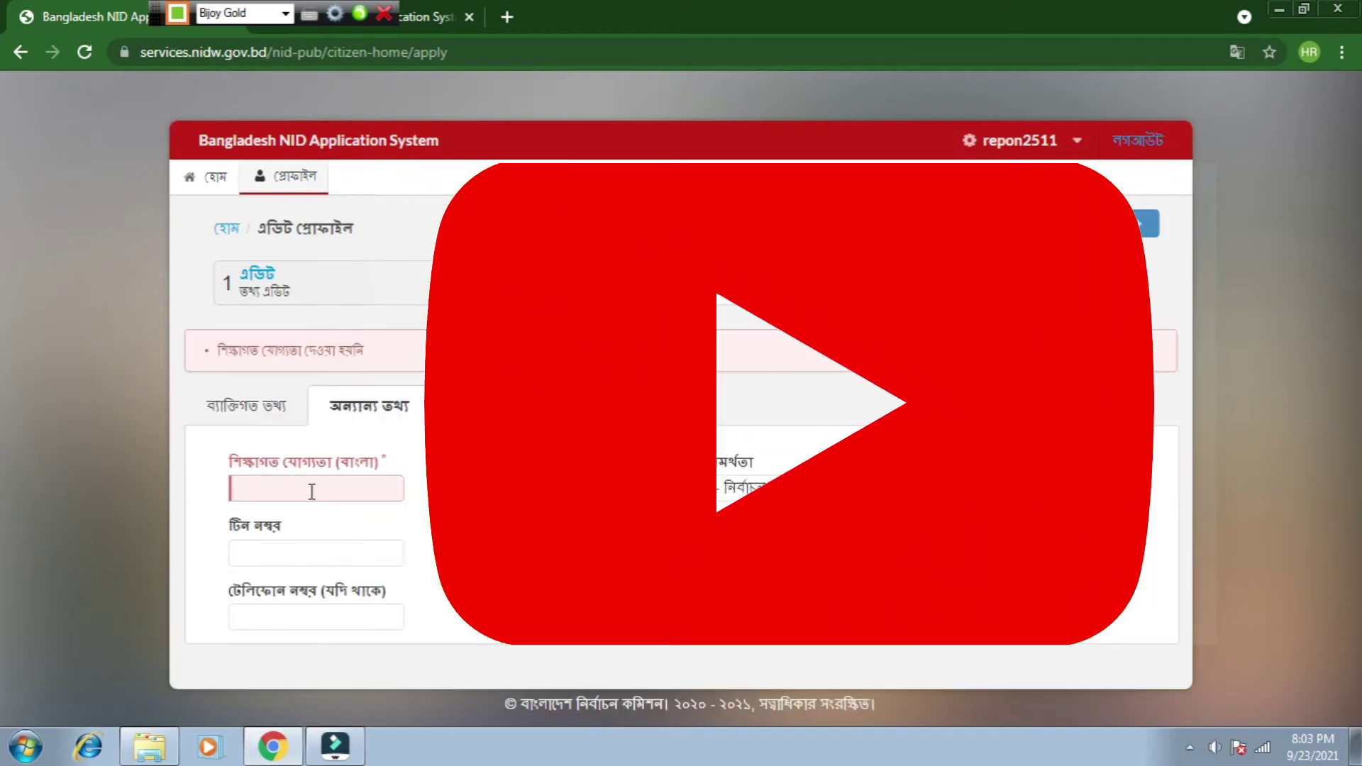
left_click(310, 488)
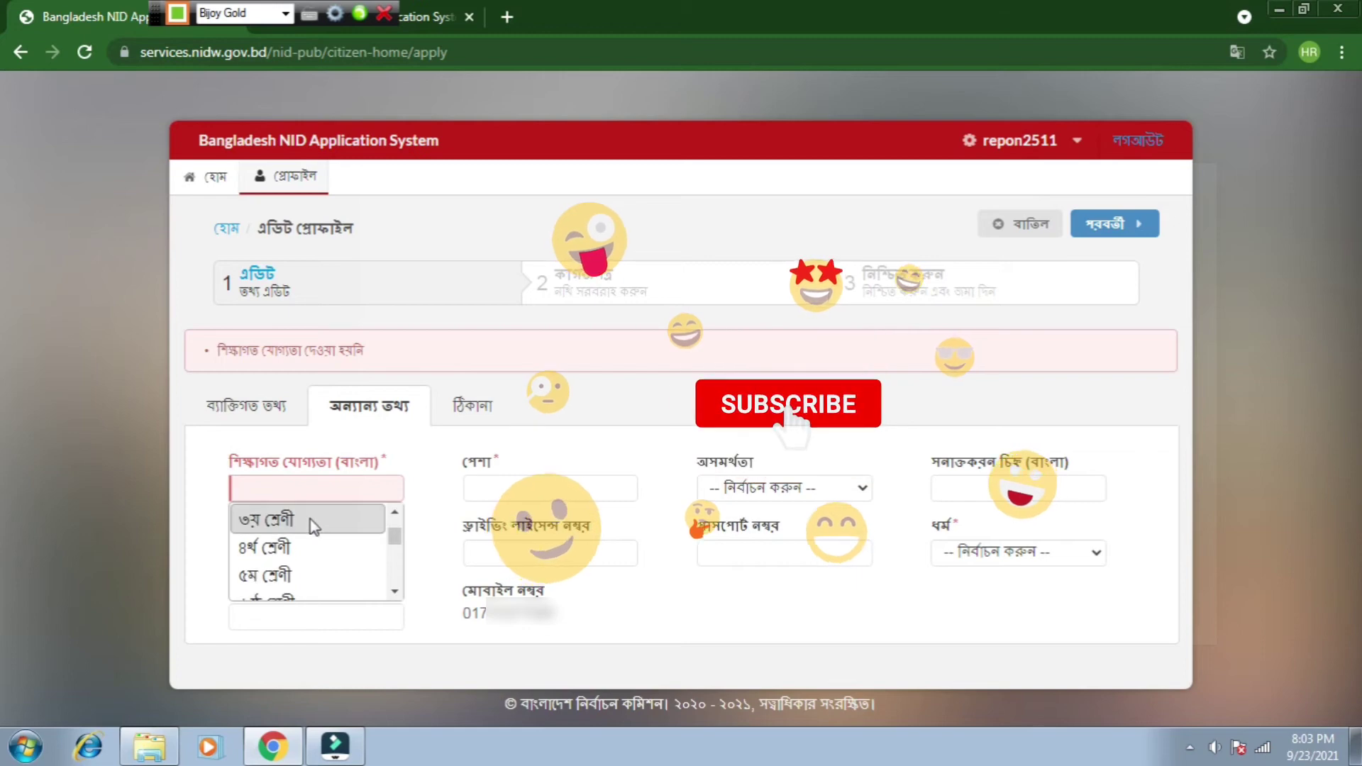
scroll(312, 539, "up", 2)
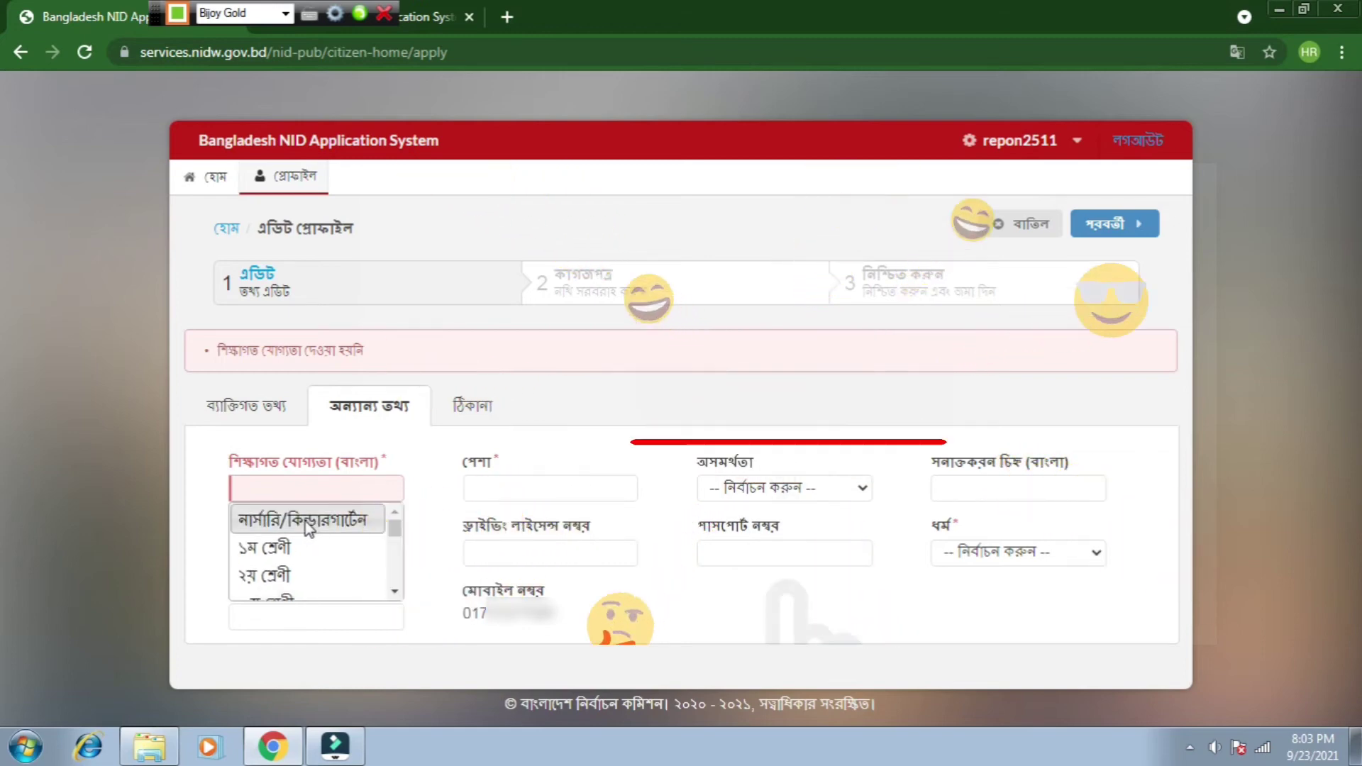
scroll(310, 526, "down", 5)
scroll(305, 546, "down", 2)
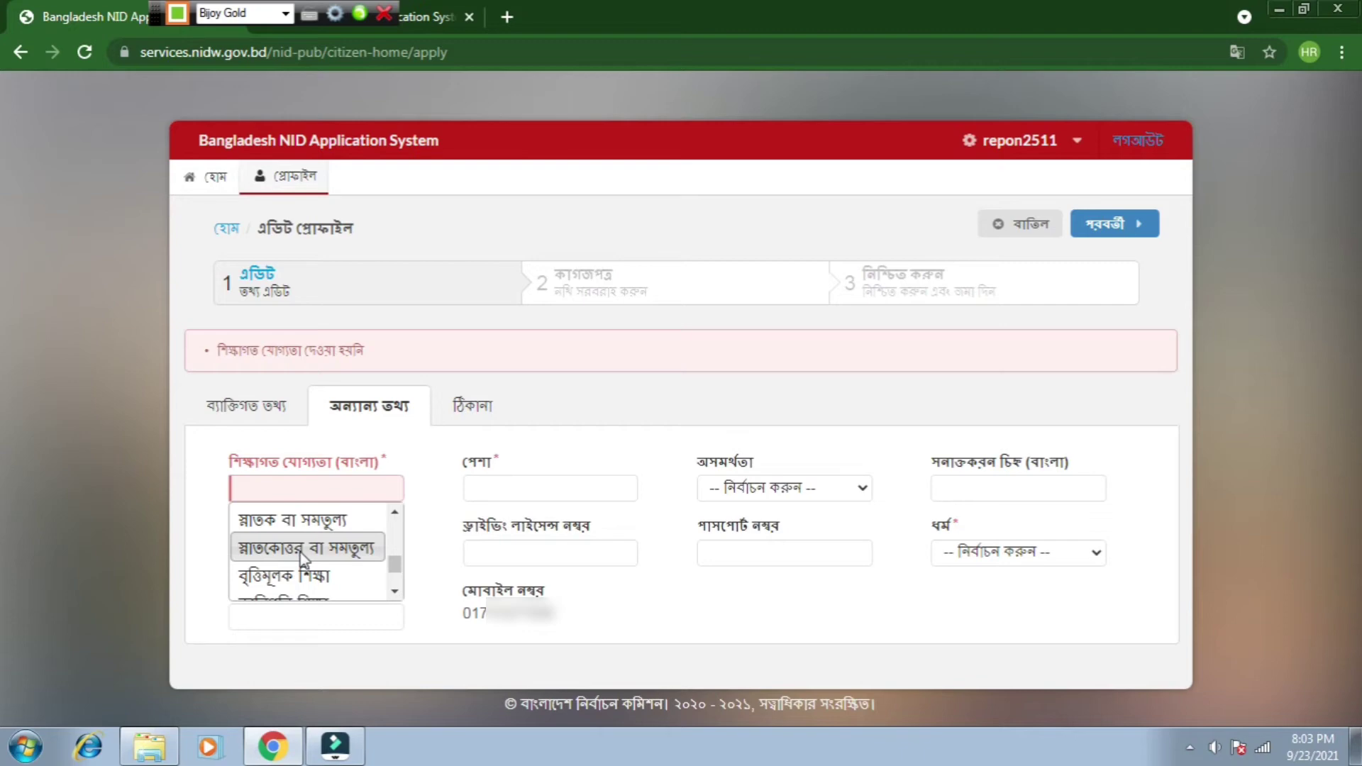
left_click(305, 520)
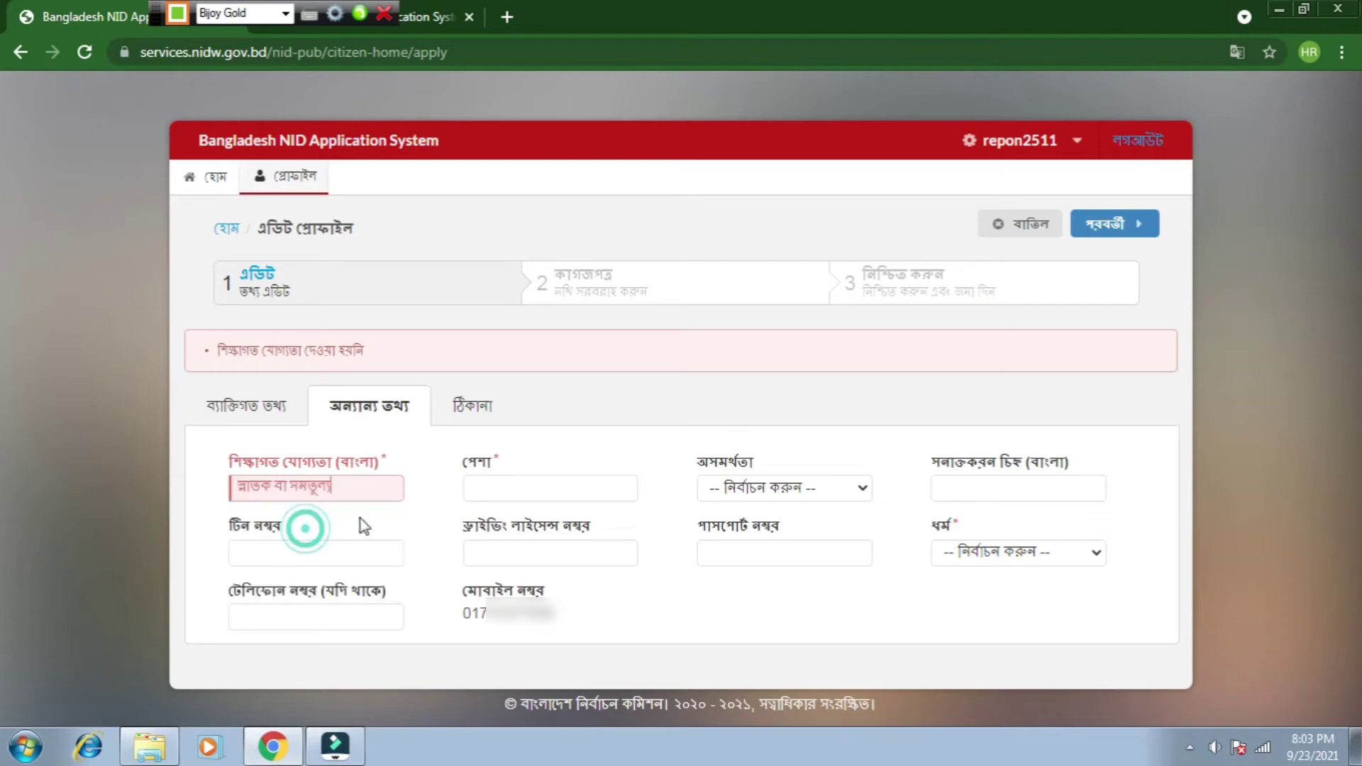
left_click(520, 476)
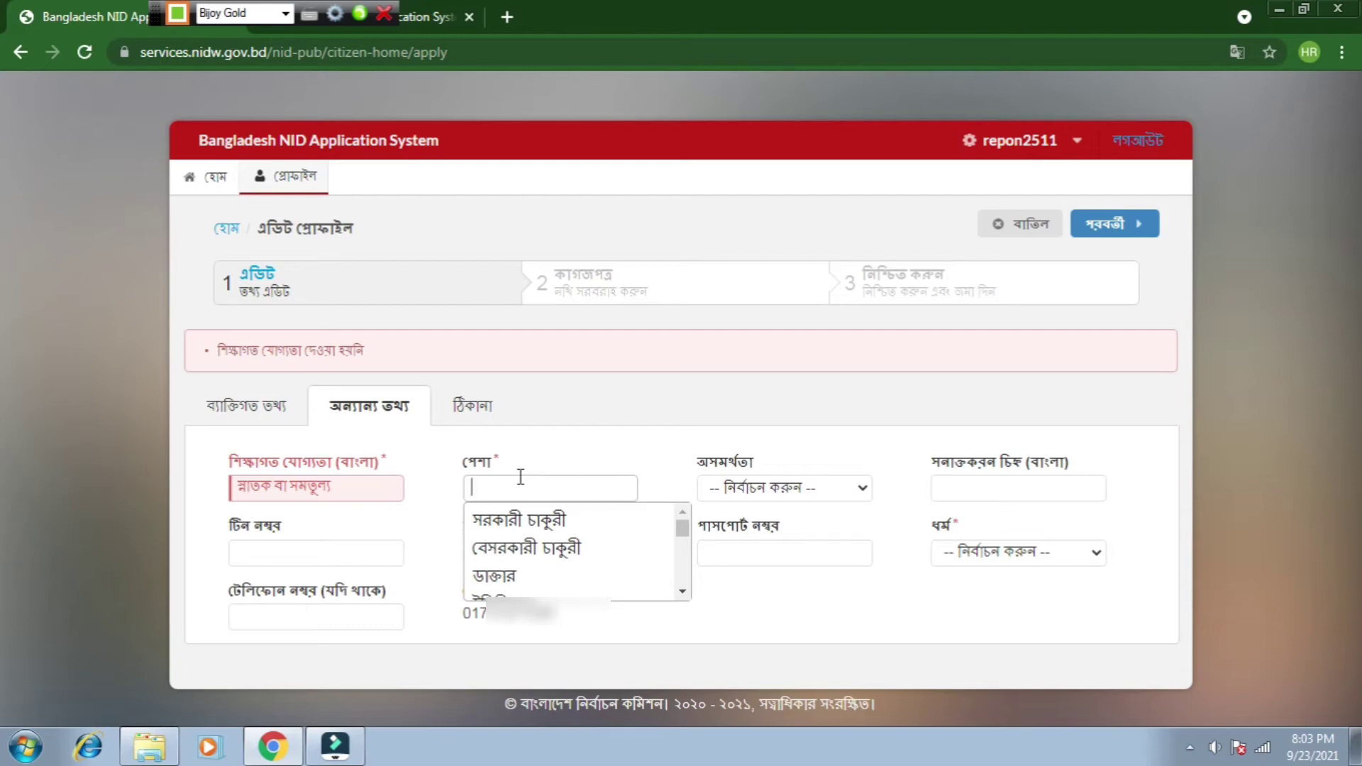
scroll(542, 561, "down", 2)
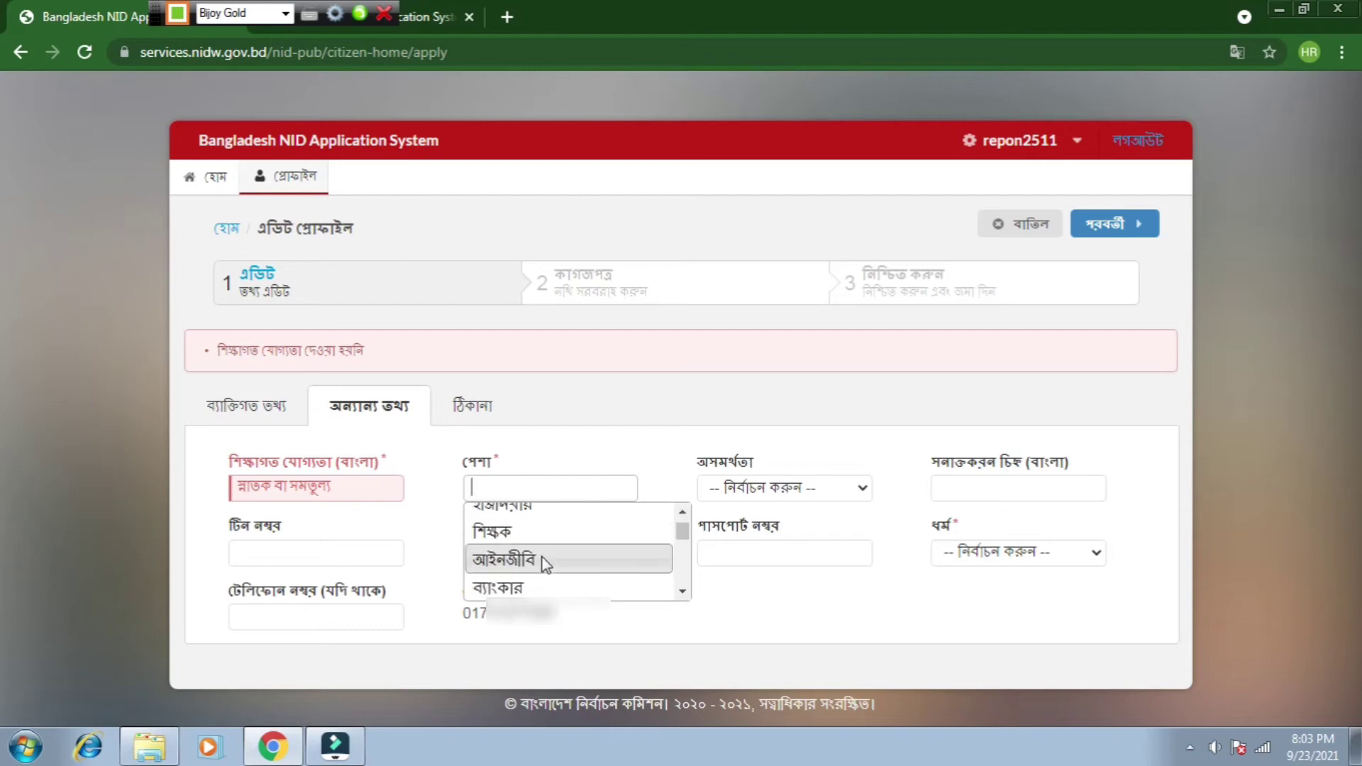
scroll(532, 561, "down", 3)
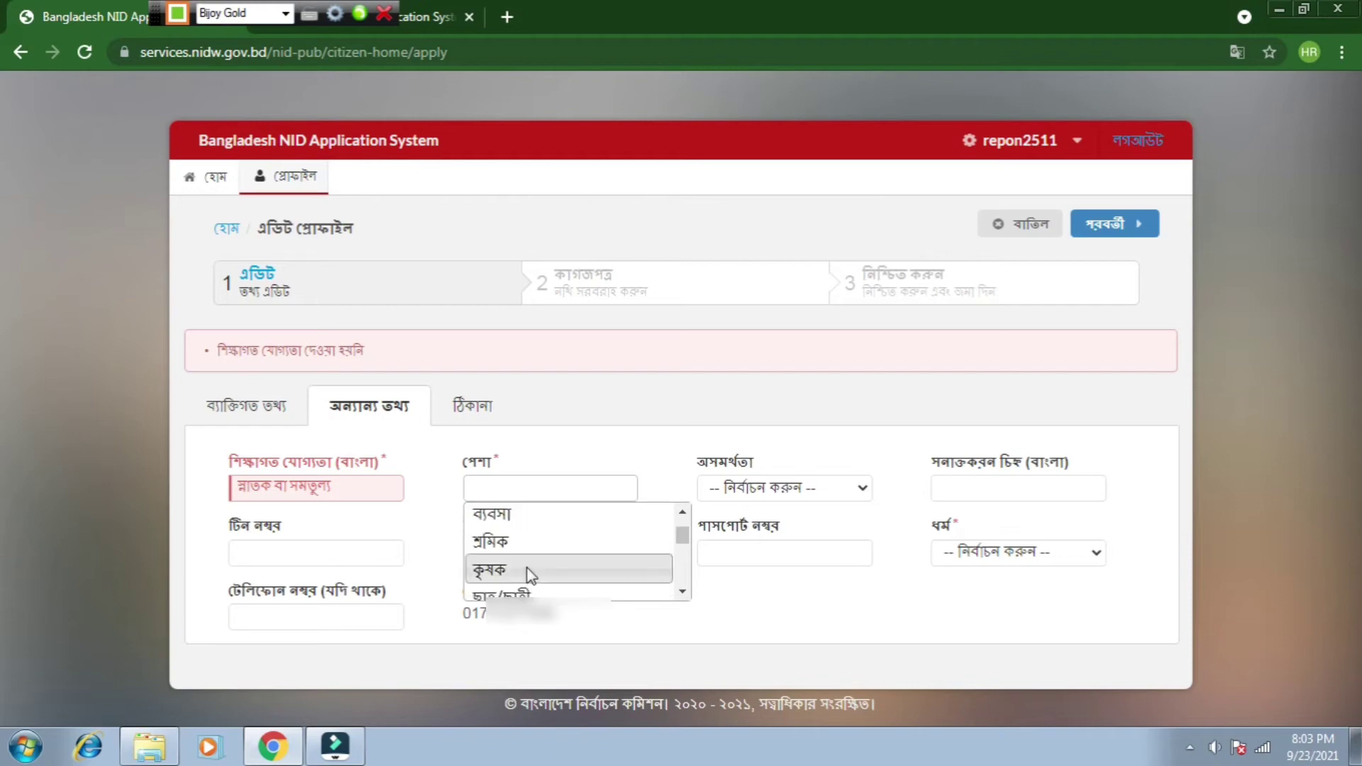
scroll(528, 574, "down", 4)
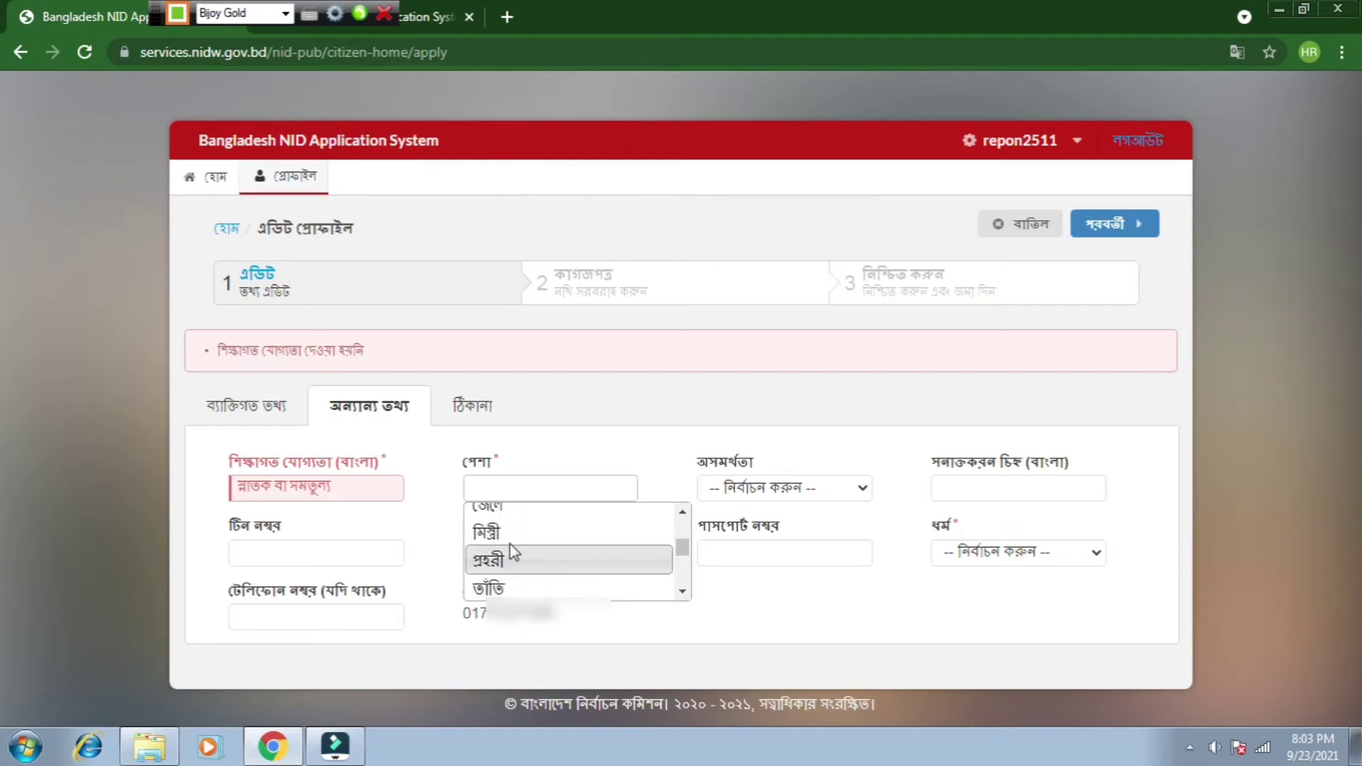
scroll(511, 552, "up", 2)
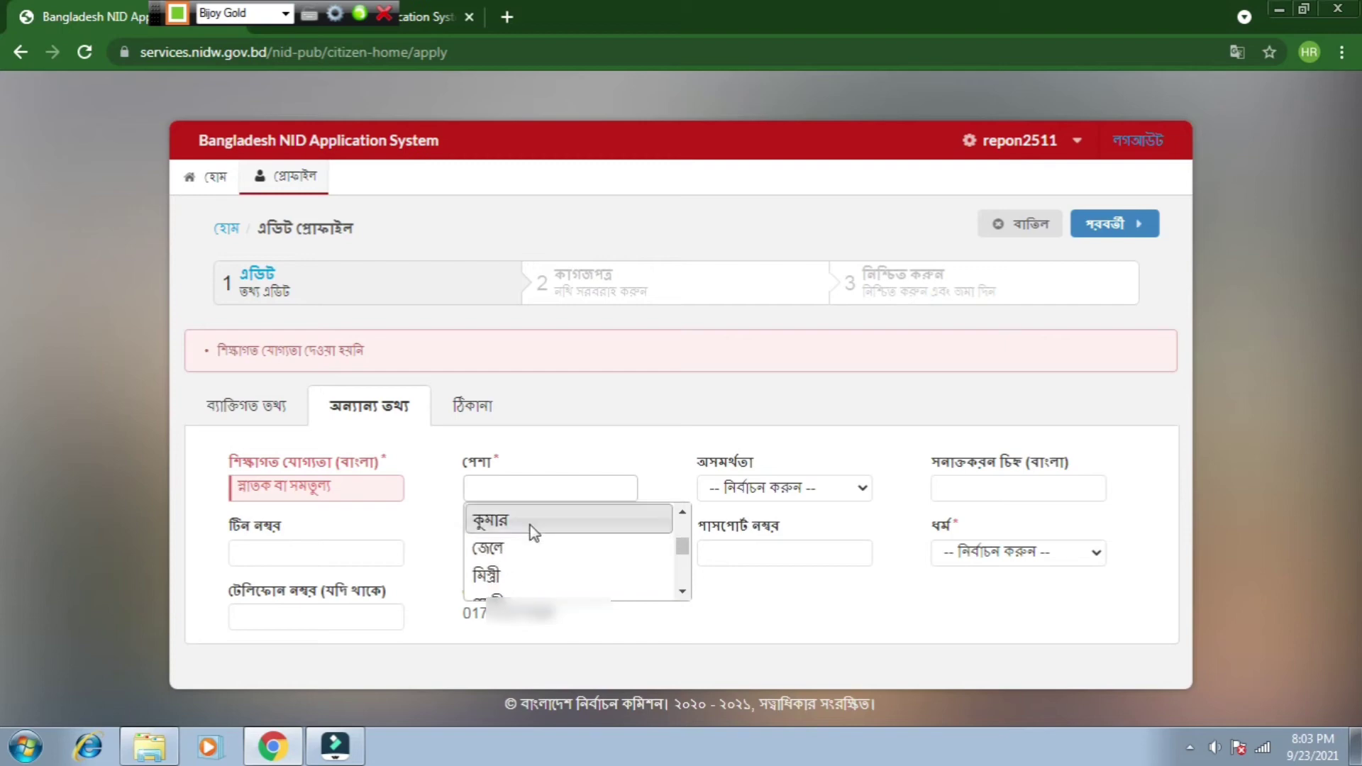
scroll(530, 535, "down", 1)
scroll(530, 559, "up", 3)
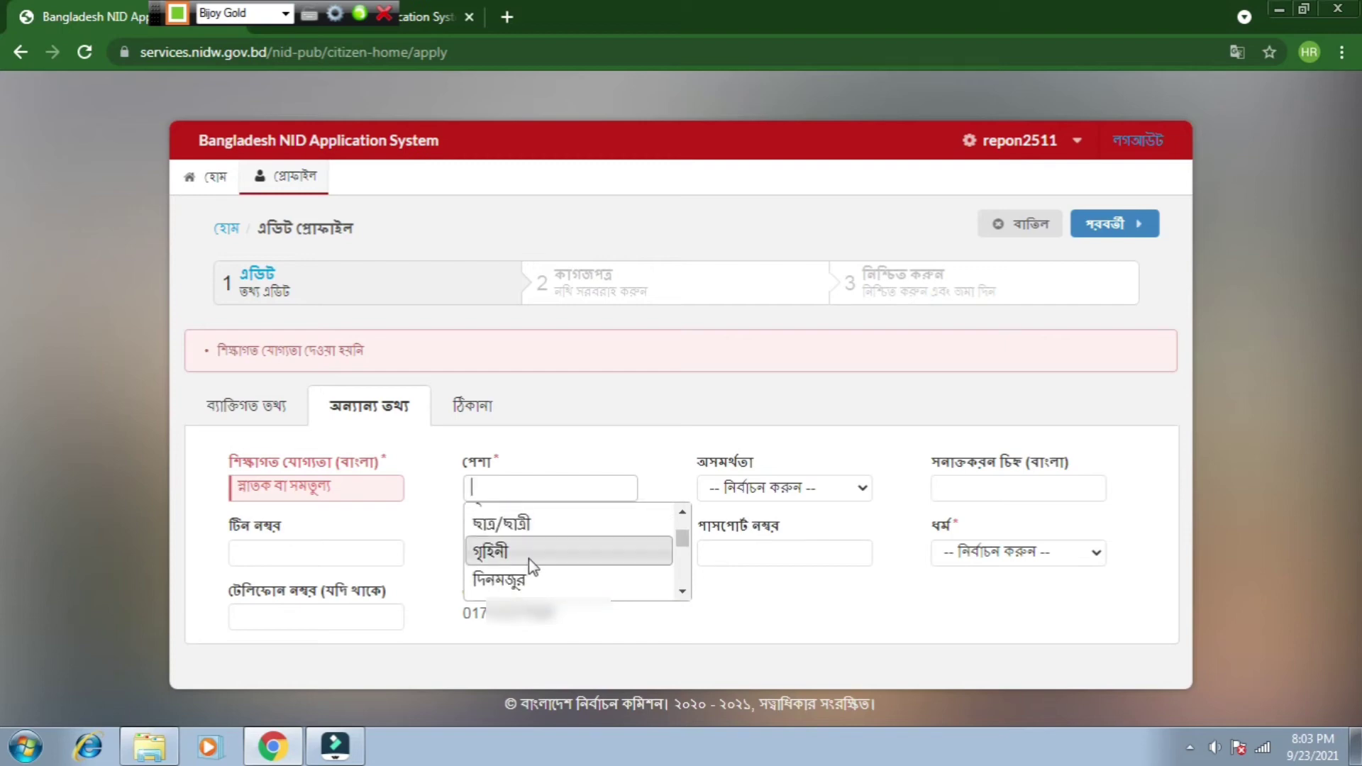
left_click(528, 524)
- Leave disability and the ID-number fields blank, and set religion to ইসলাম
left_click(761, 490)
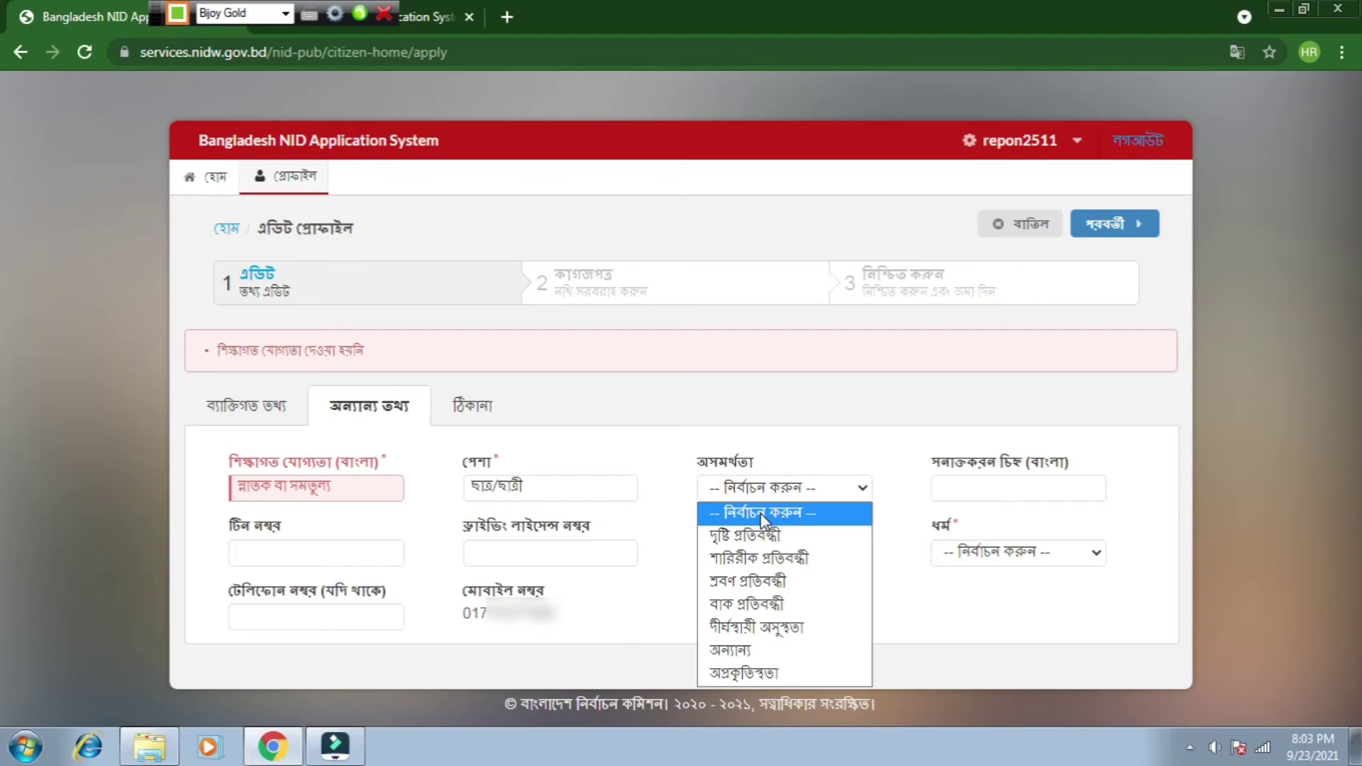
left_click(812, 418)
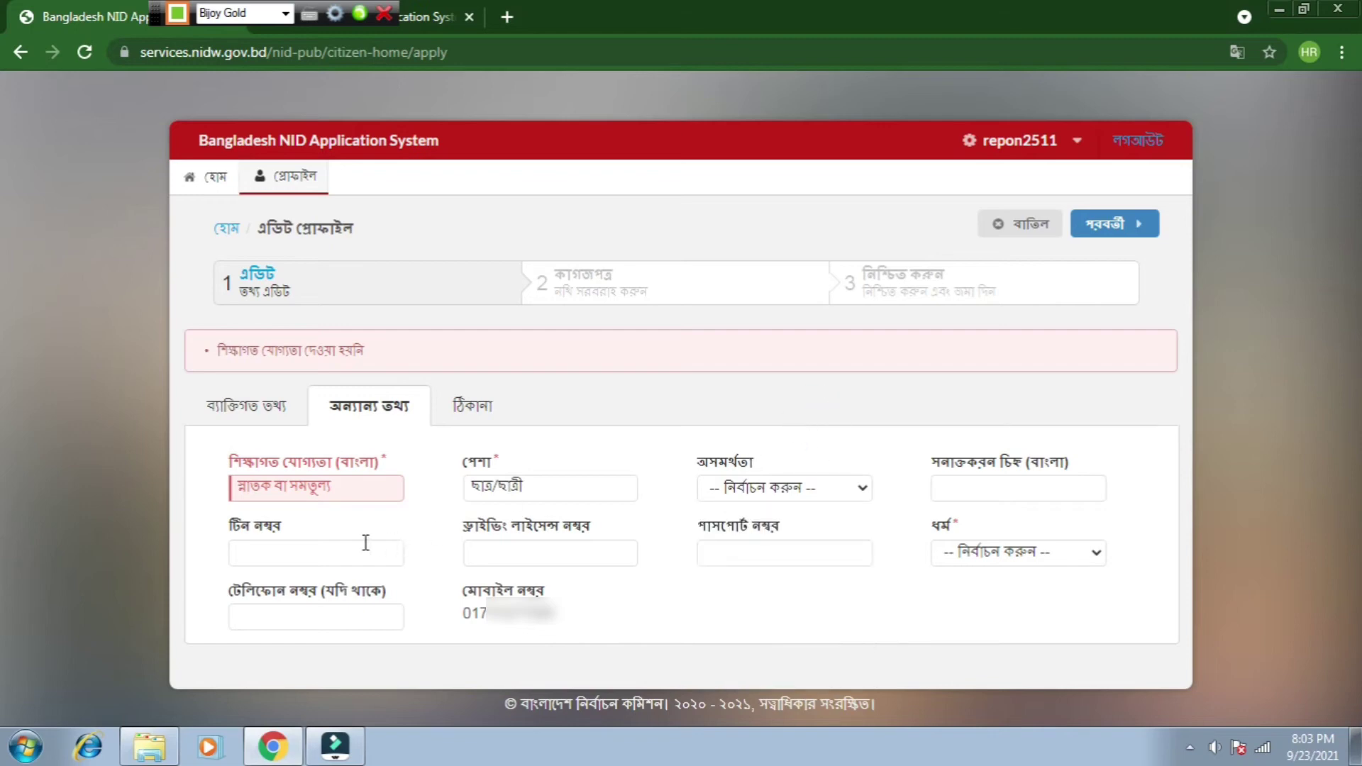
left_click(338, 545)
left_click(576, 560)
left_click(545, 554)
left_click(749, 553)
left_click(759, 553)
left_click(1024, 494)
left_click(1013, 489)
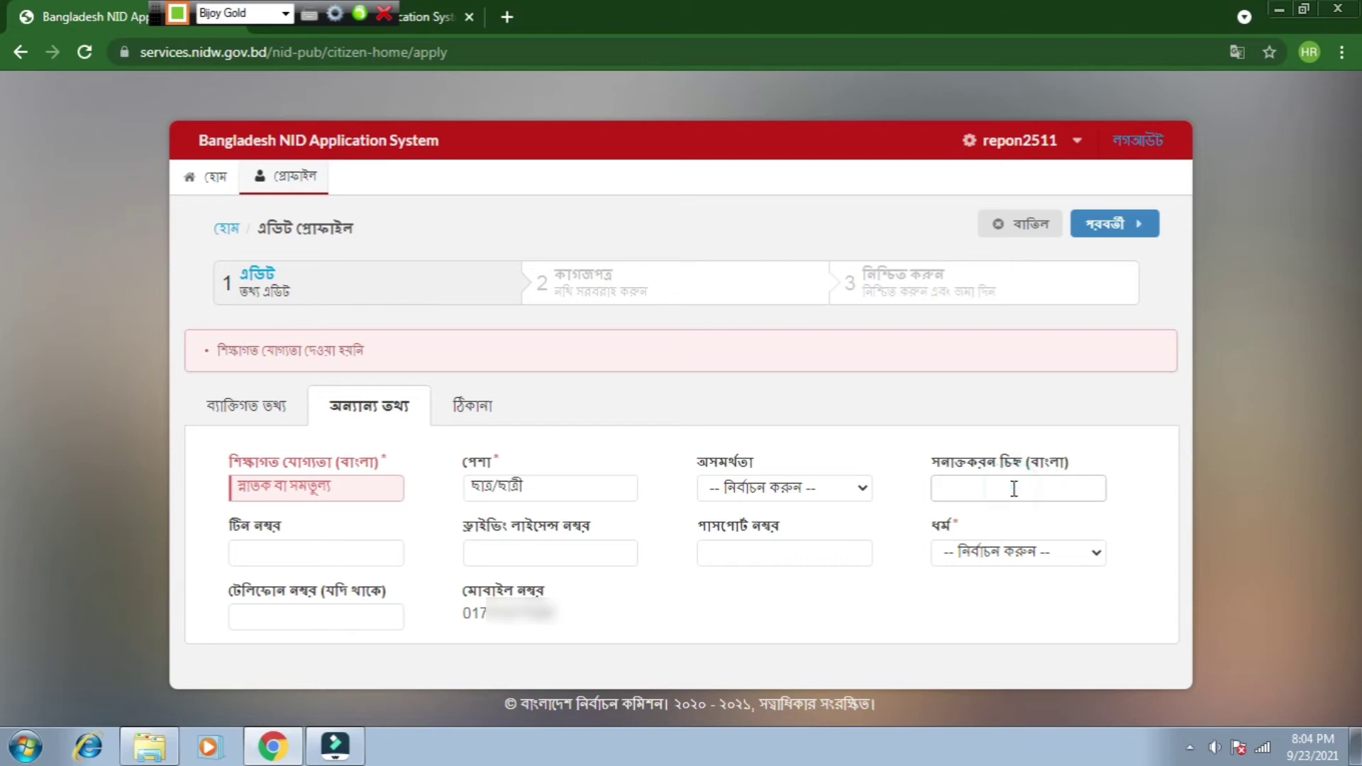
left_click(992, 560)
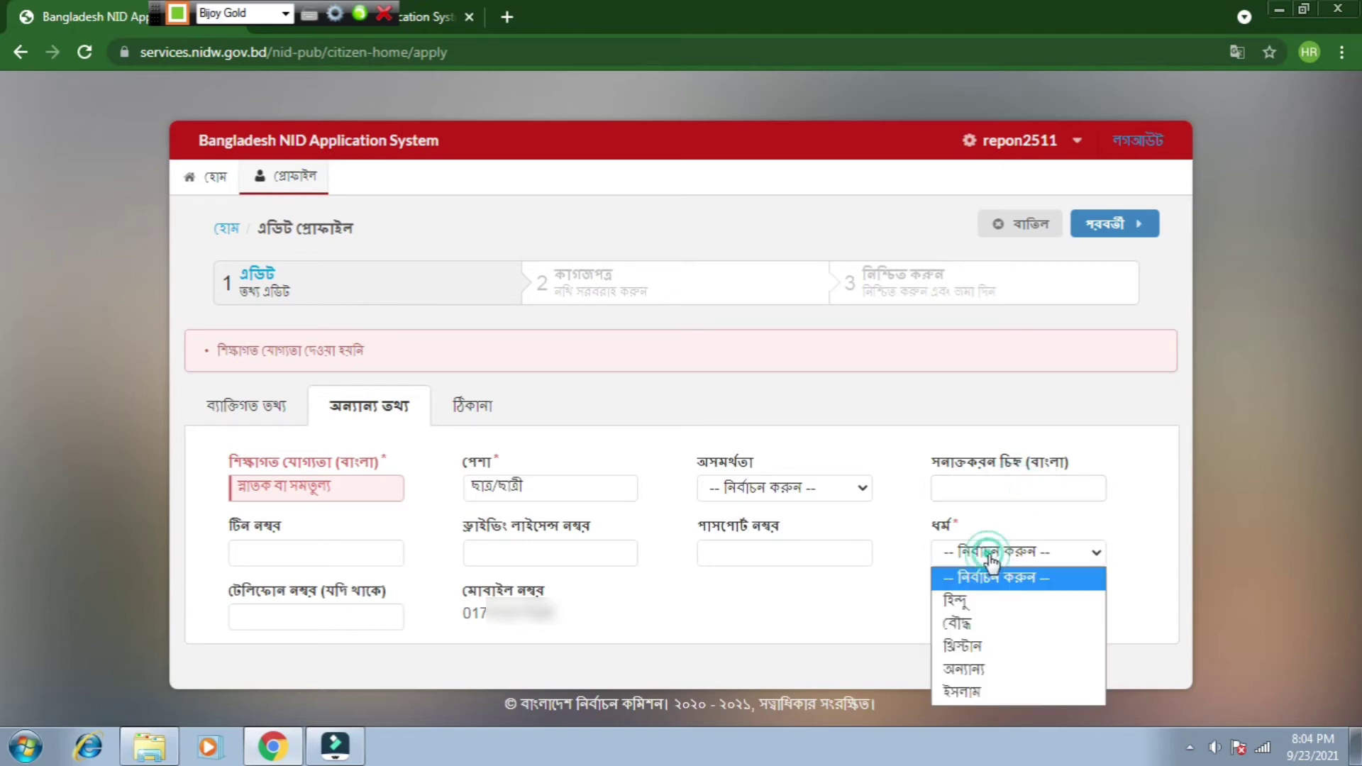
left_click(965, 691)
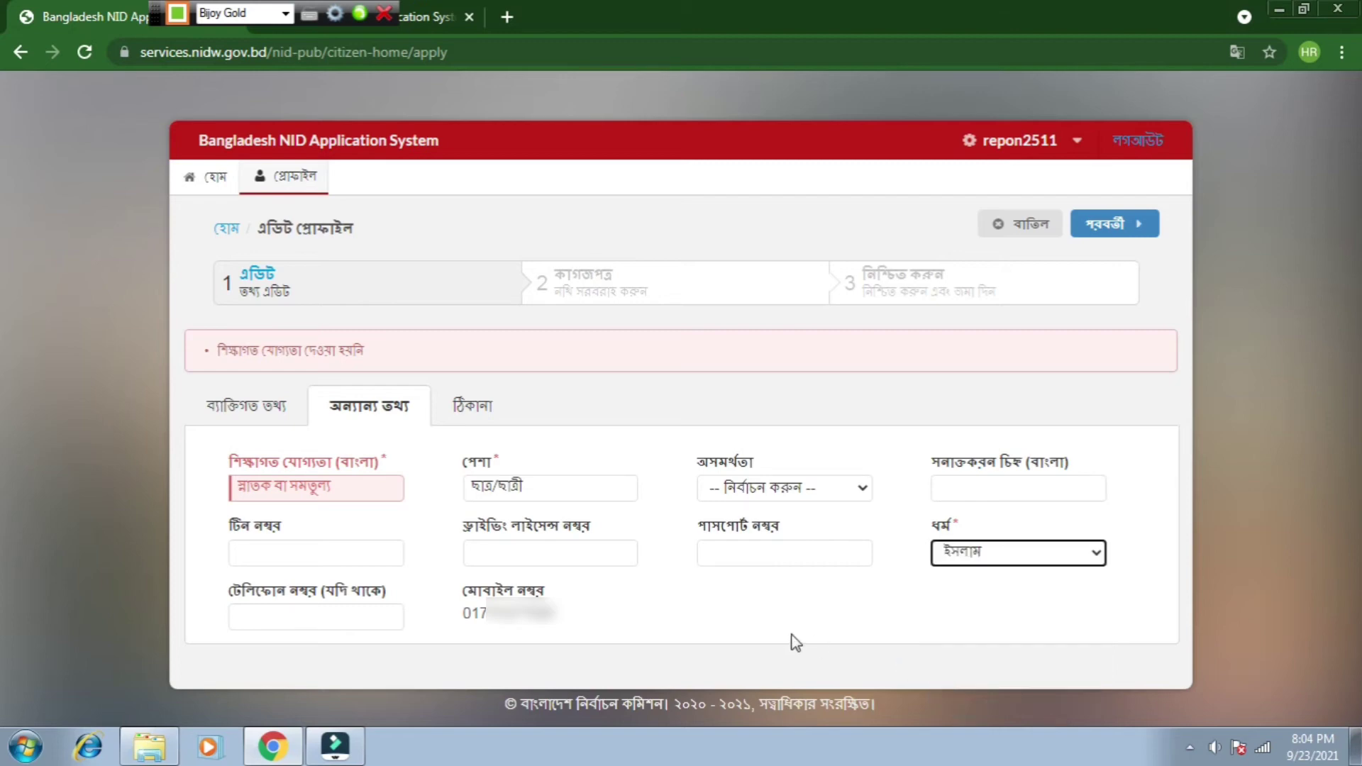
- Bring up the ঠিকানা address section of the form
left_click(299, 612)
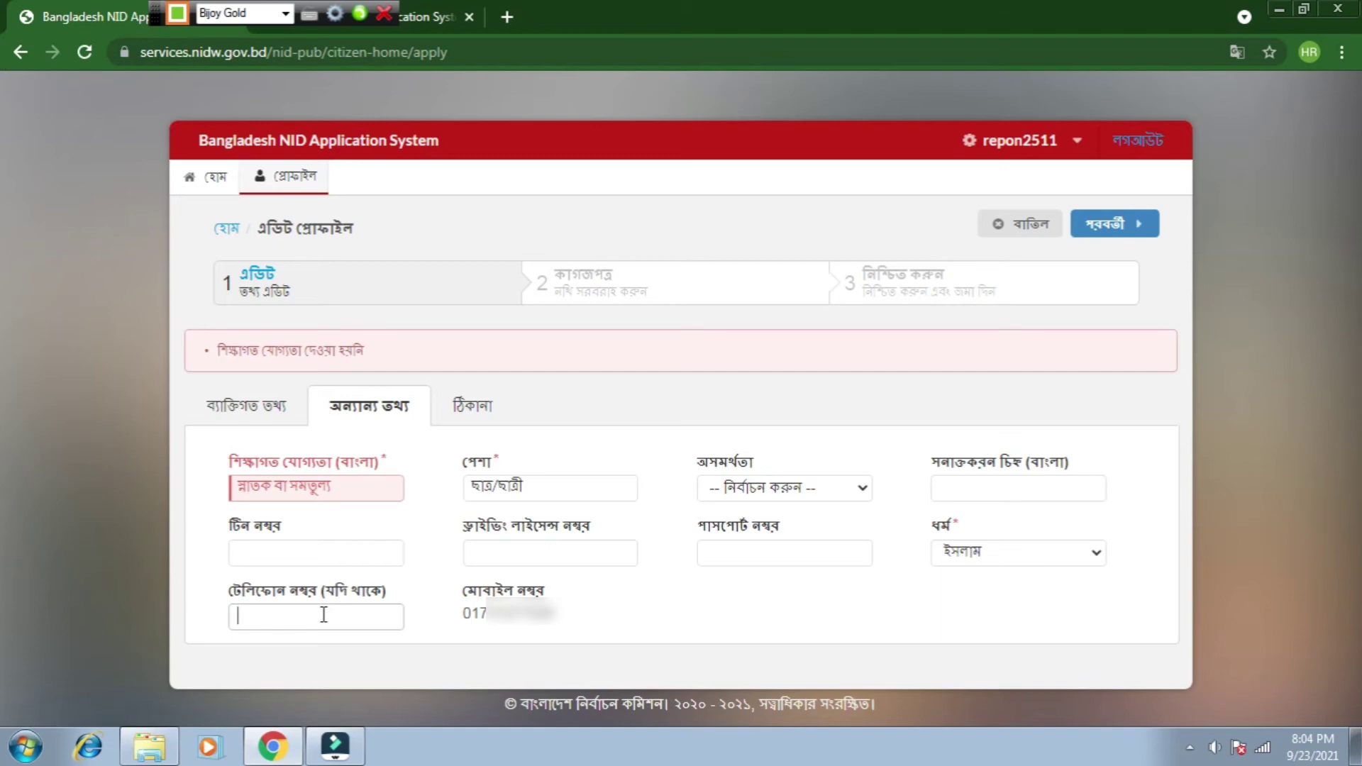
left_click(319, 614)
left_click(470, 412)
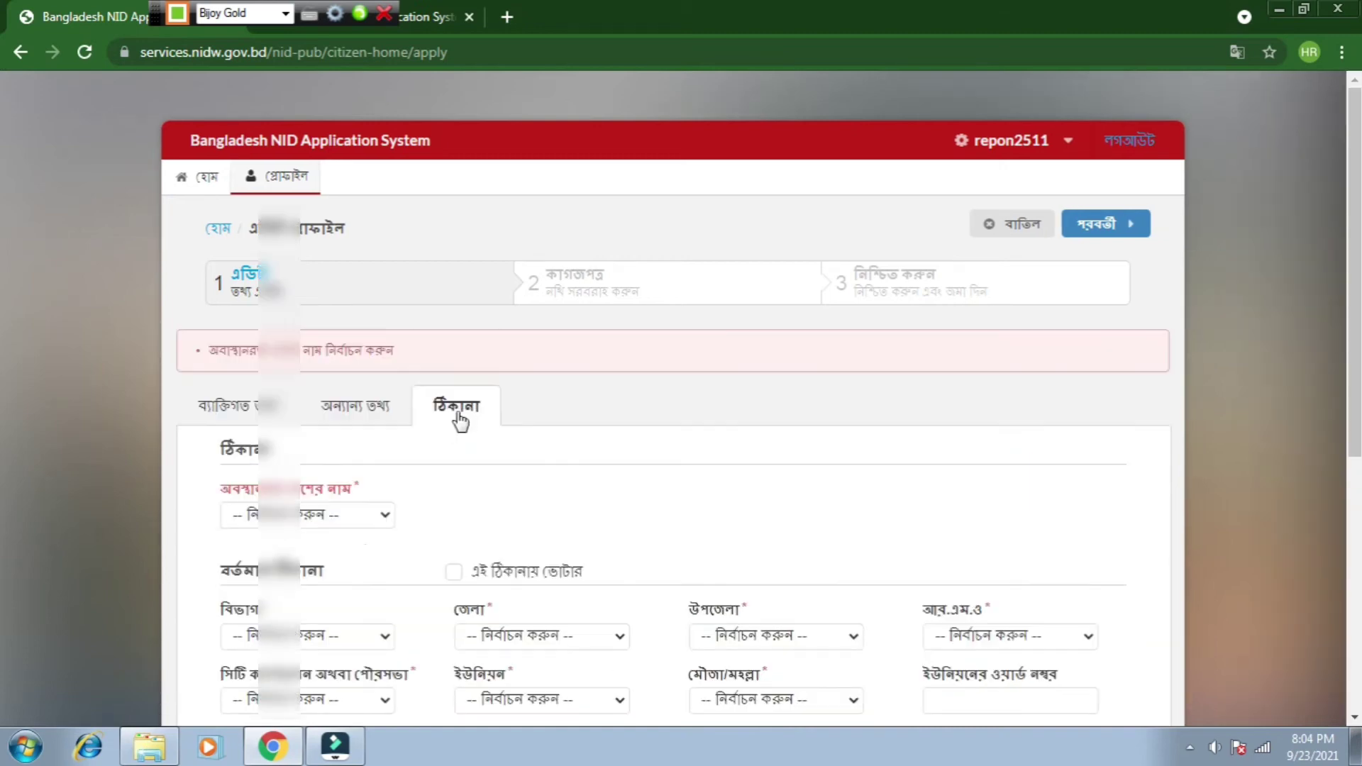
- Set the country of residence (অবস্থানরত দেশের নাম) to Bangladesh
scroll(462, 415, "down", 1)
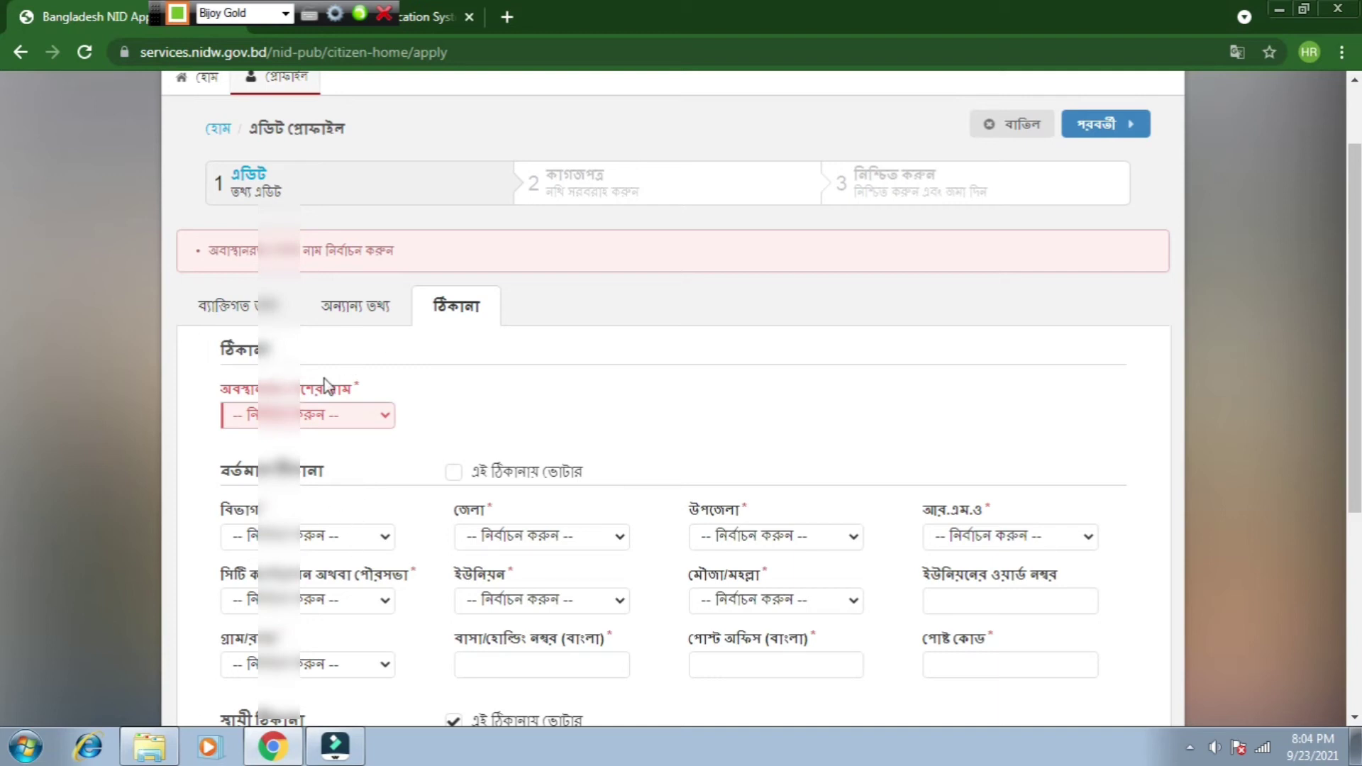
left_click(306, 419)
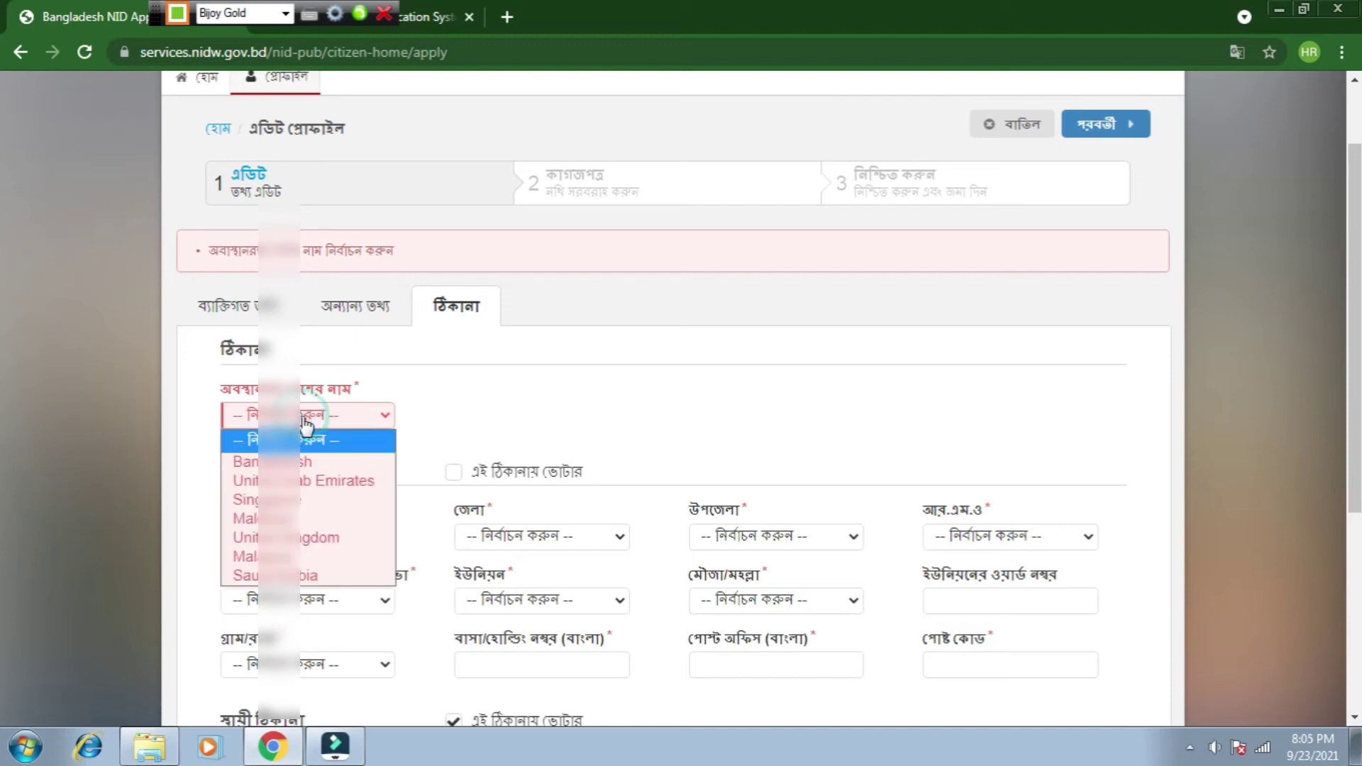
left_click(304, 462)
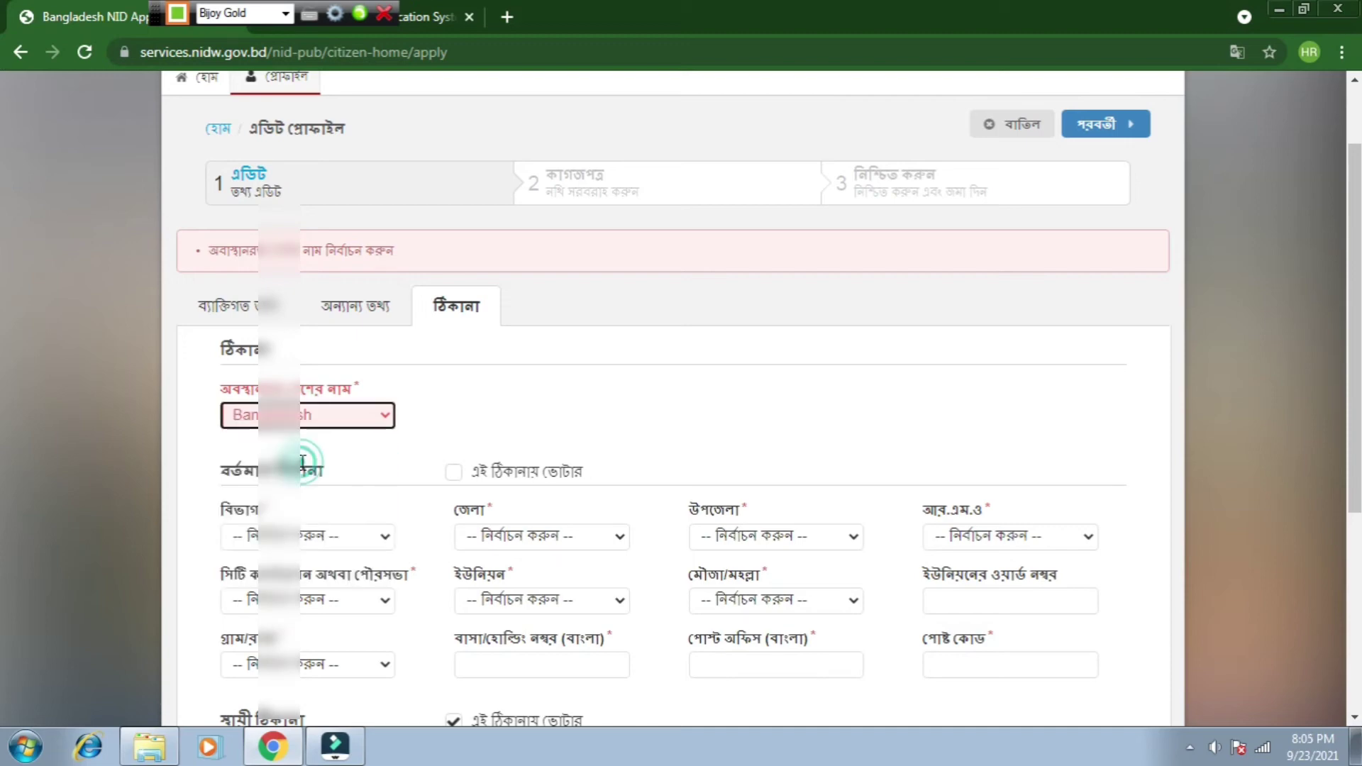
left_click(288, 536)
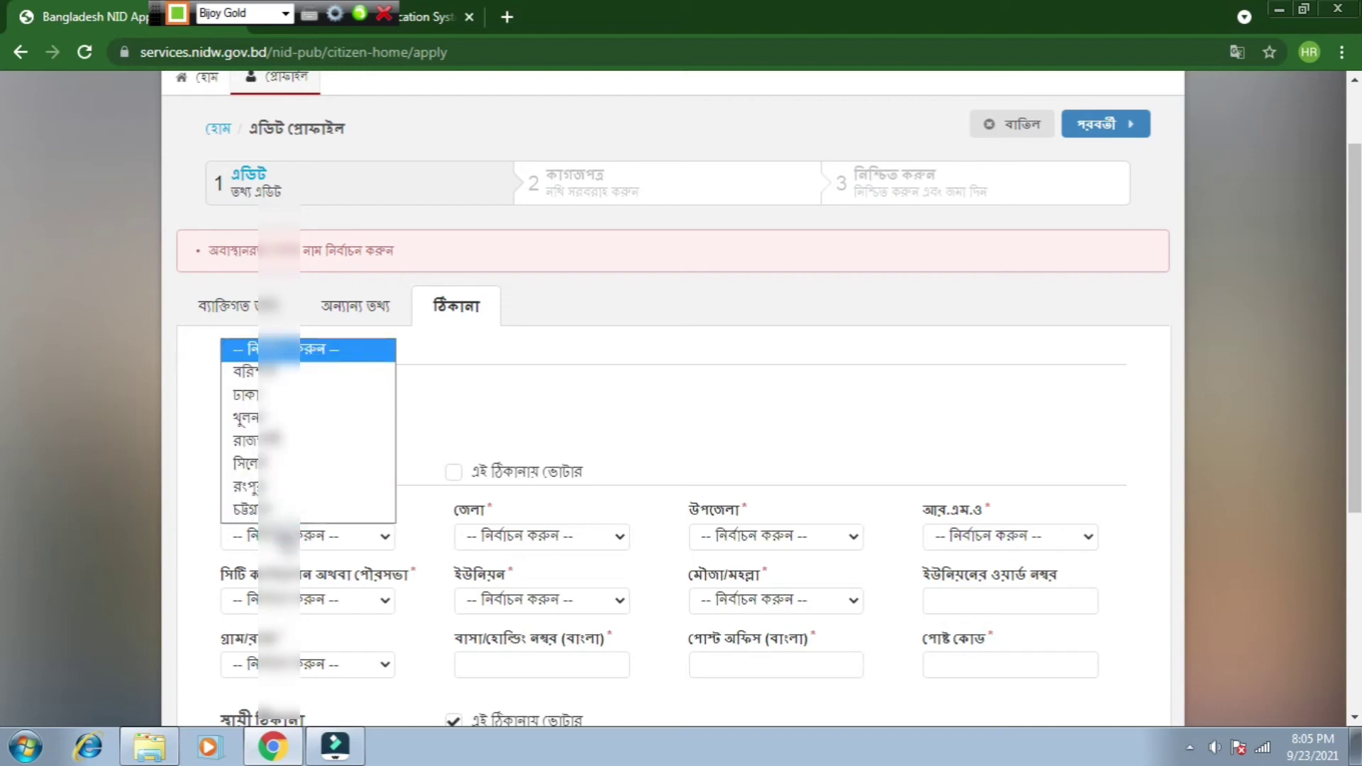
- Set the present address division to বরিশাল and pick the last listed district
left_click(586, 396)
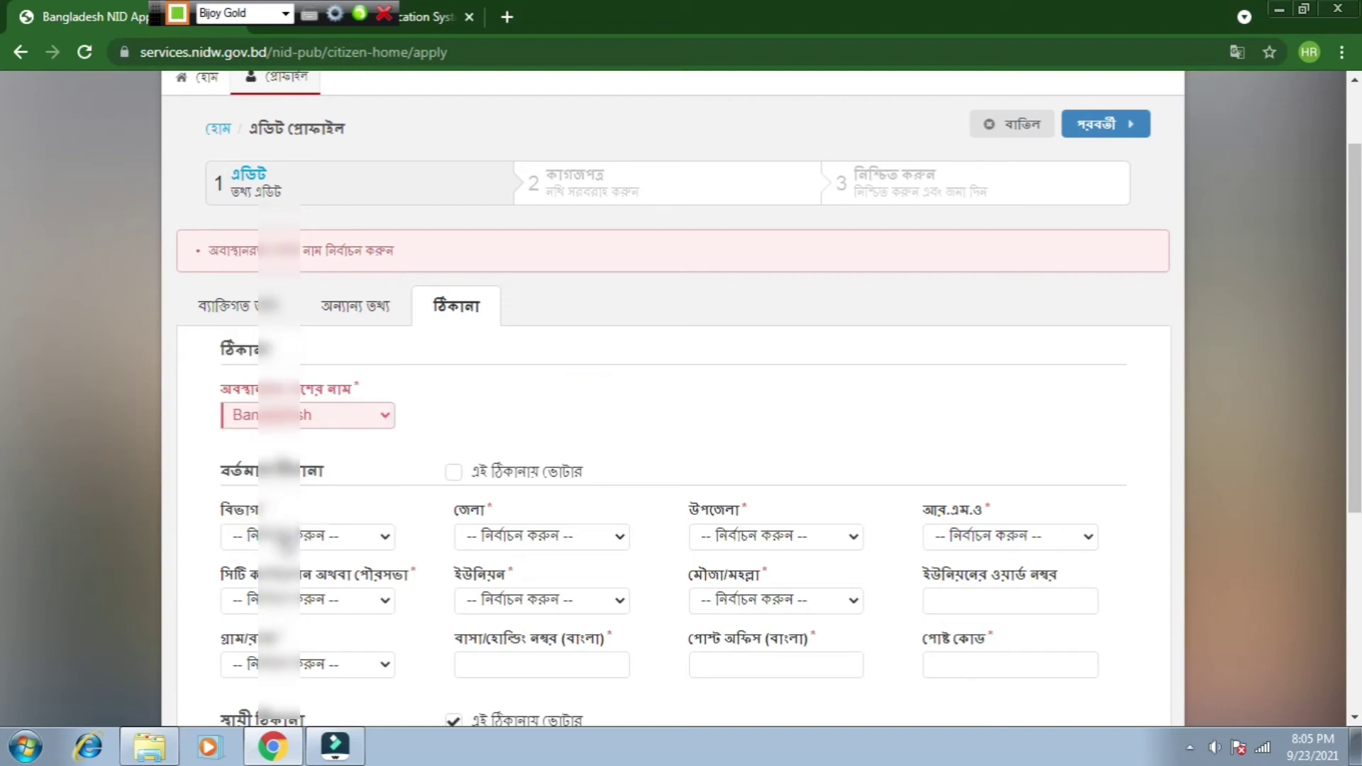
left_click(269, 537)
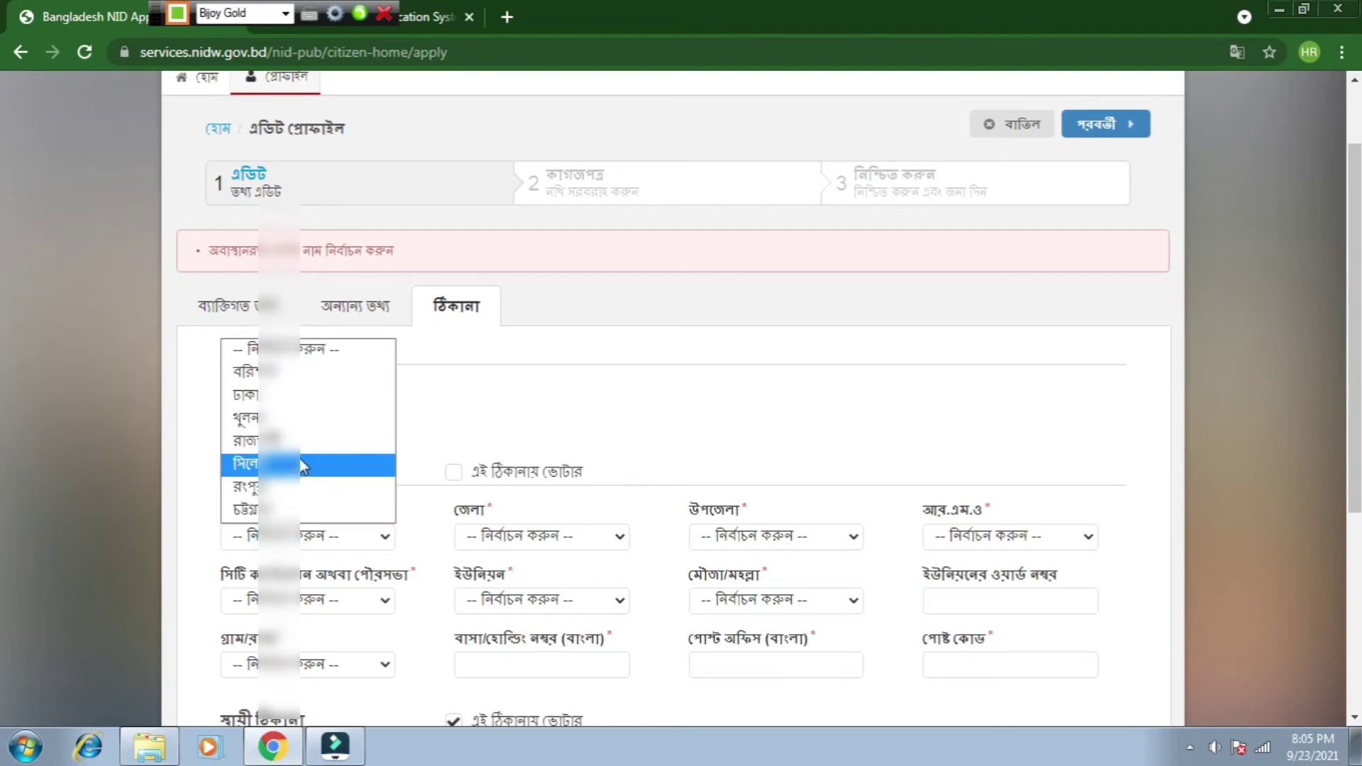
left_click(269, 373)
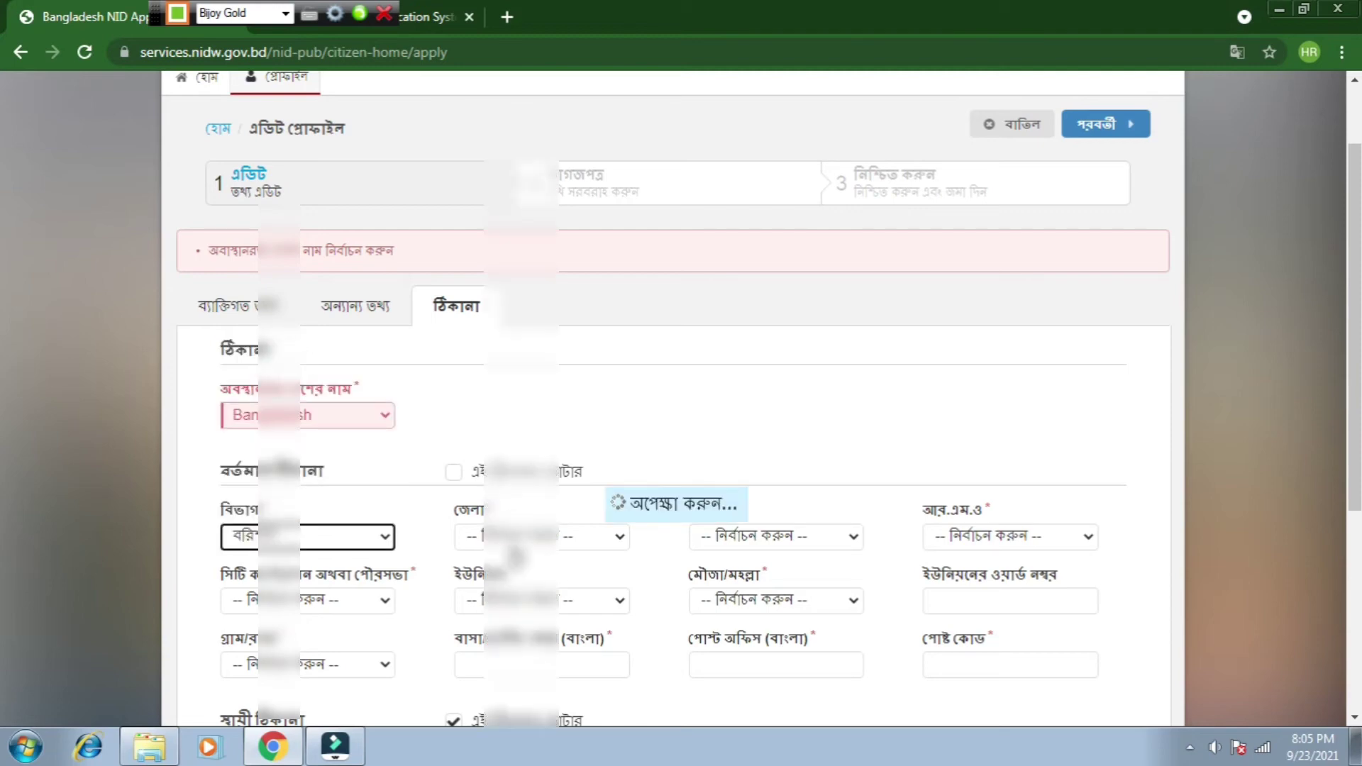
left_click(525, 544)
left_click(525, 482)
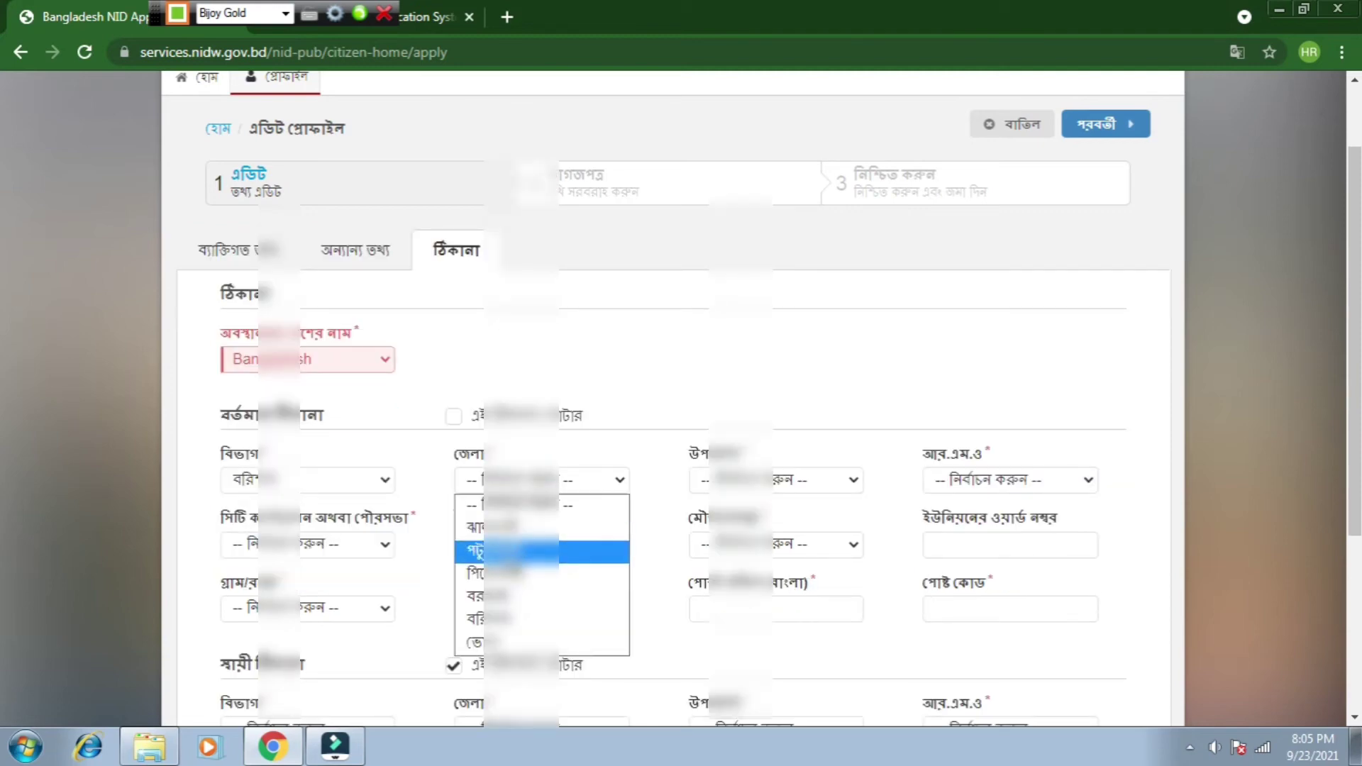
left_click(525, 642)
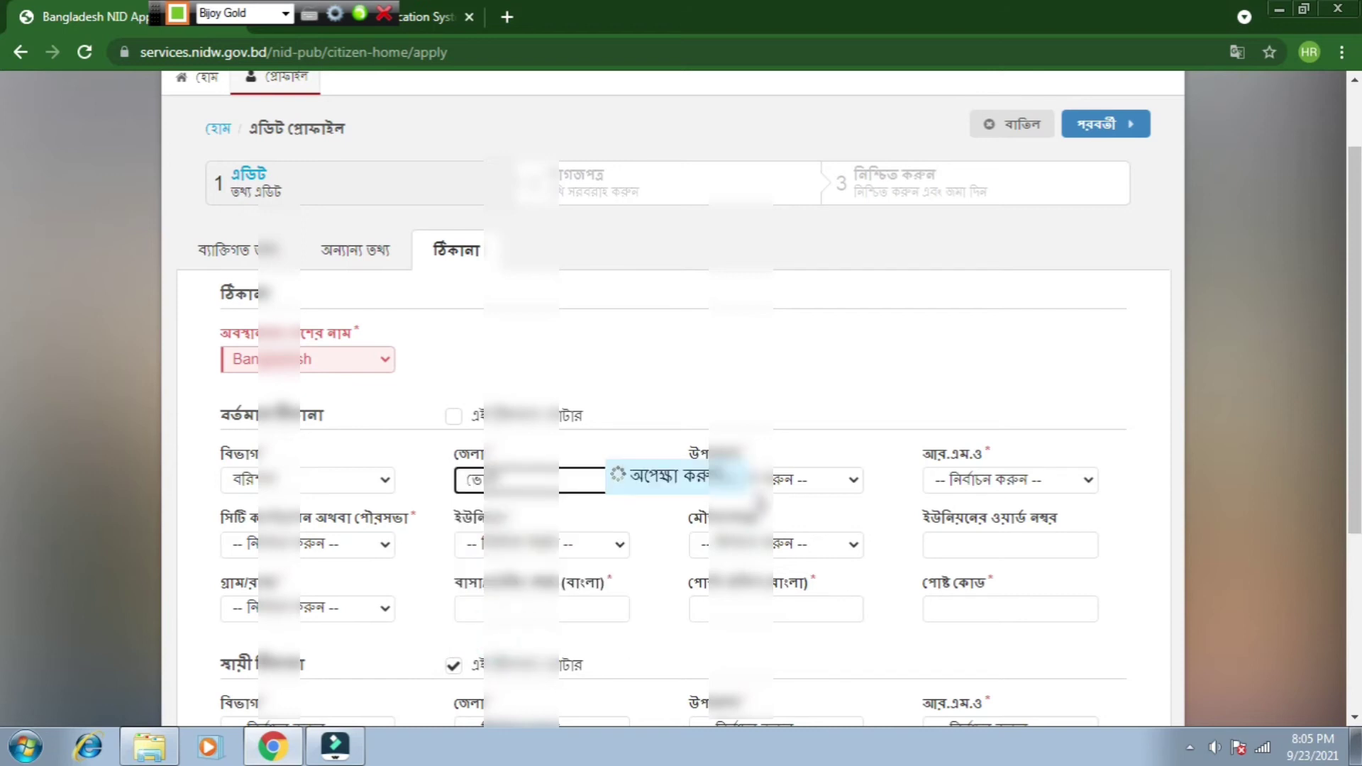
- Choose the present address upazila and set the area type to পল্লী
left_click(784, 479)
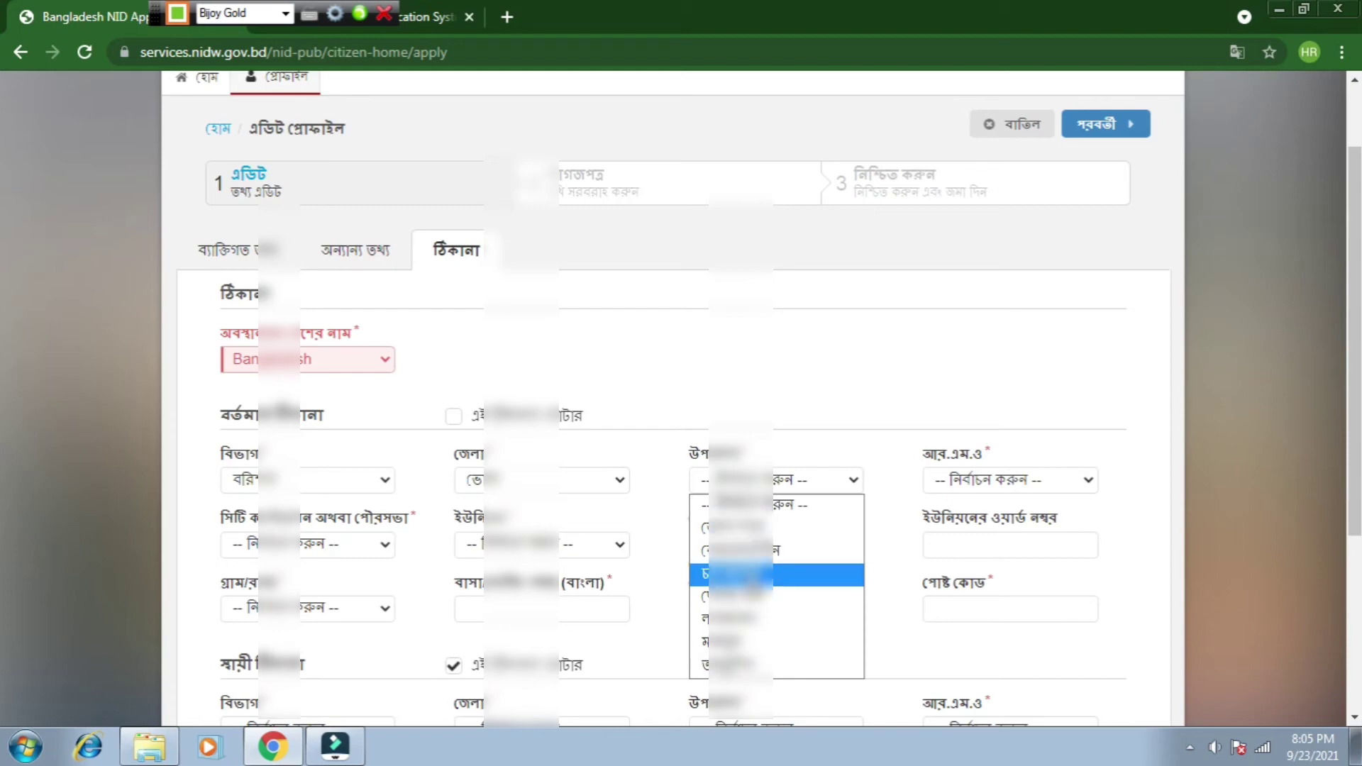
left_click(738, 573)
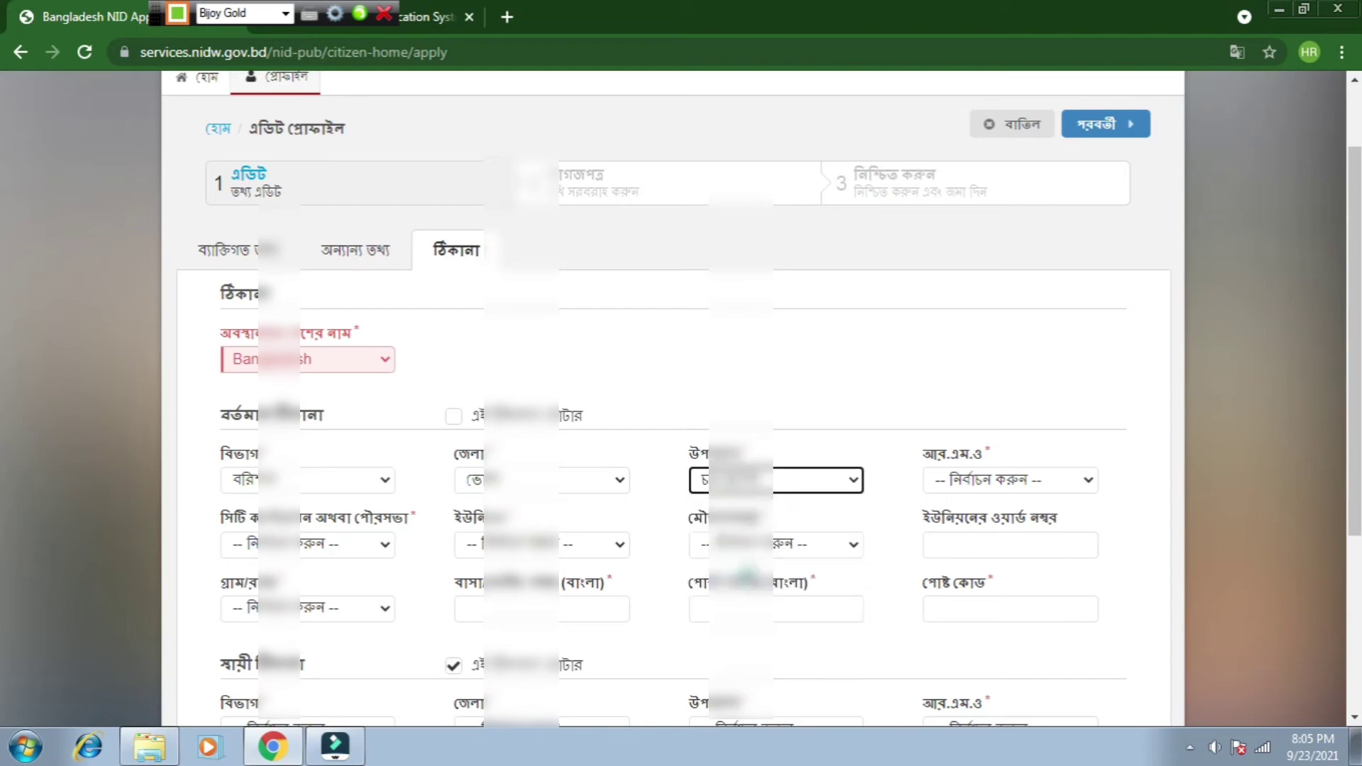
left_click(991, 482)
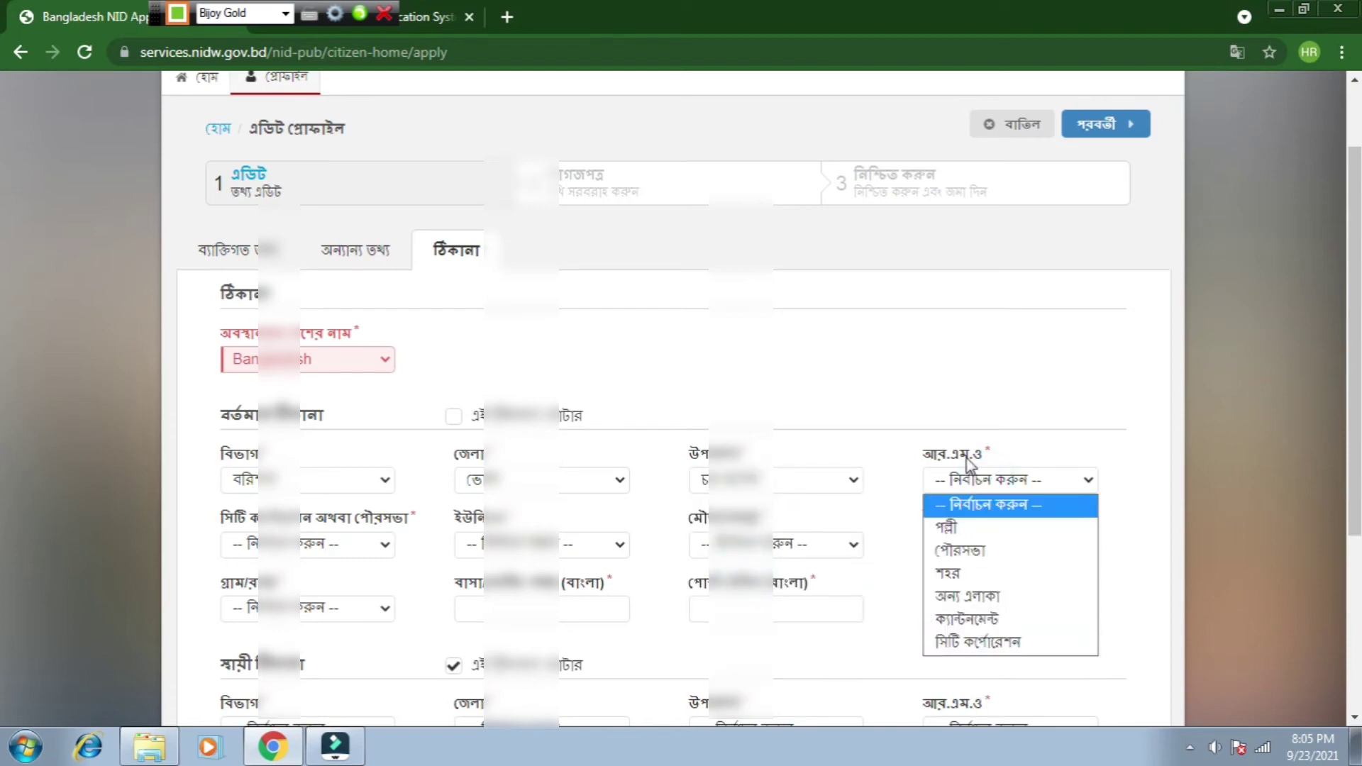
left_click(964, 531)
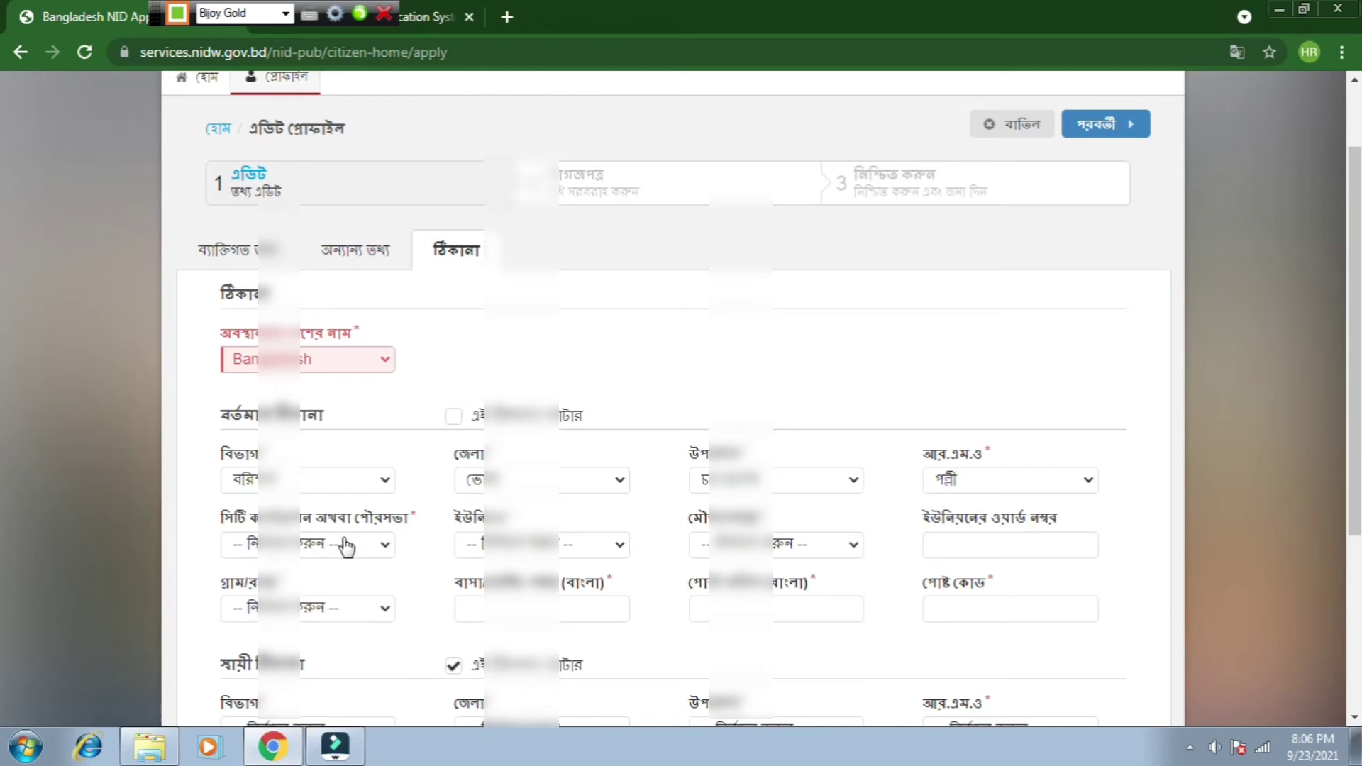
- Choose the present address union and mouza, and fill in ward number 05
left_click(316, 545)
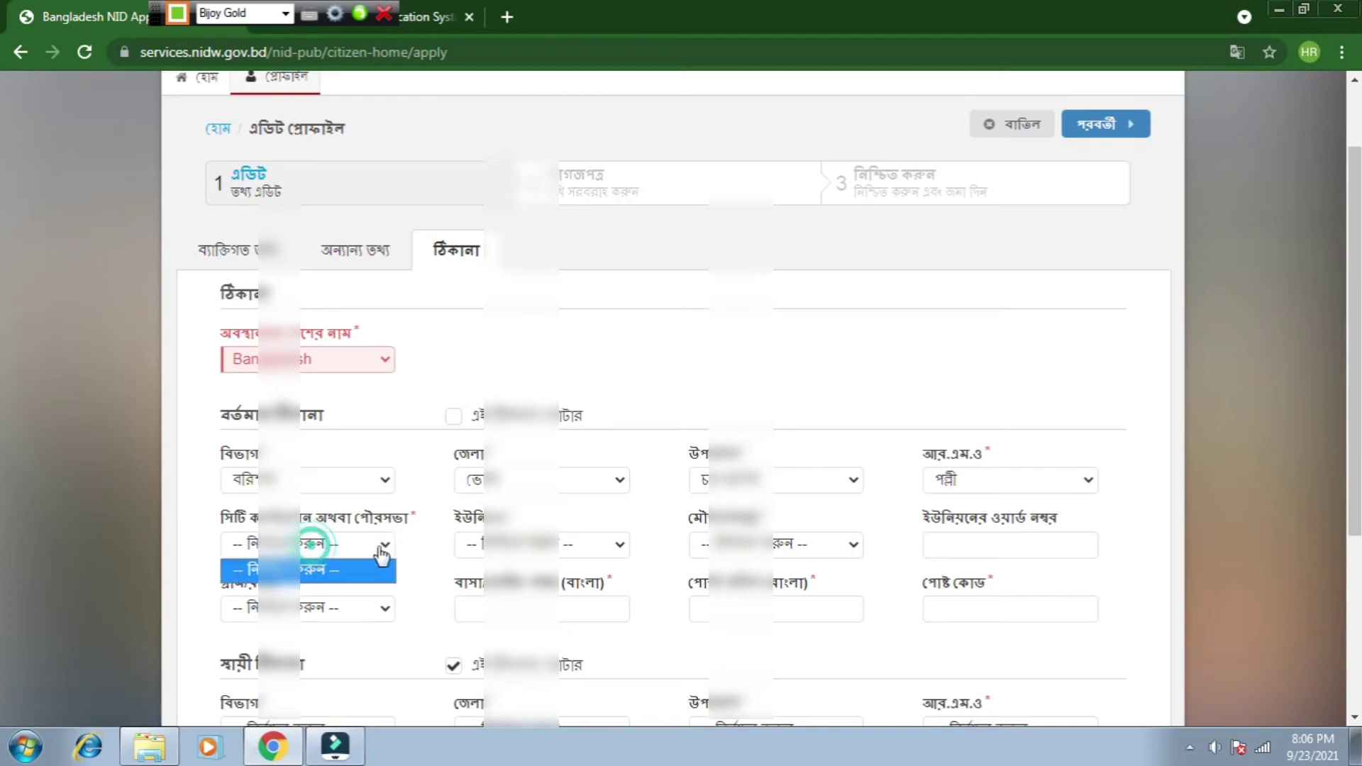
left_click(517, 545)
left_click(518, 545)
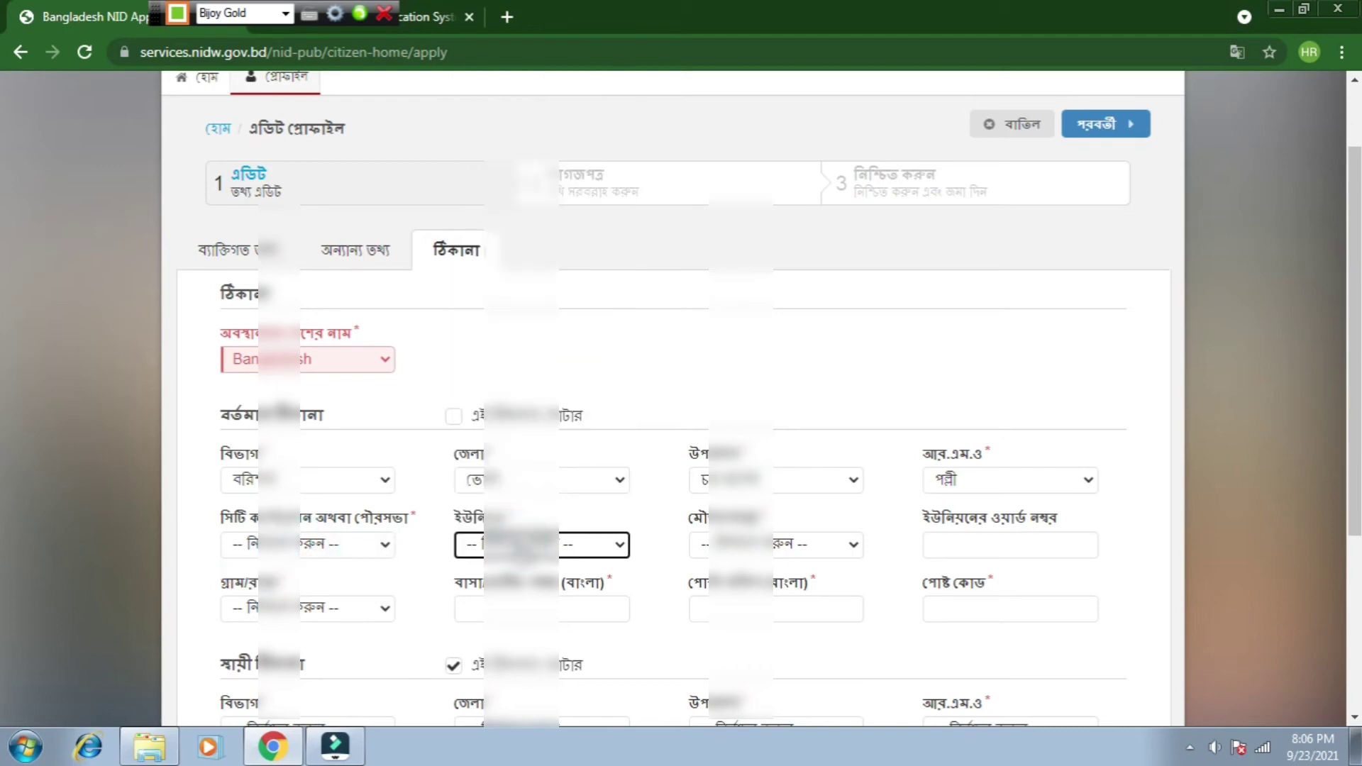
left_click(517, 545)
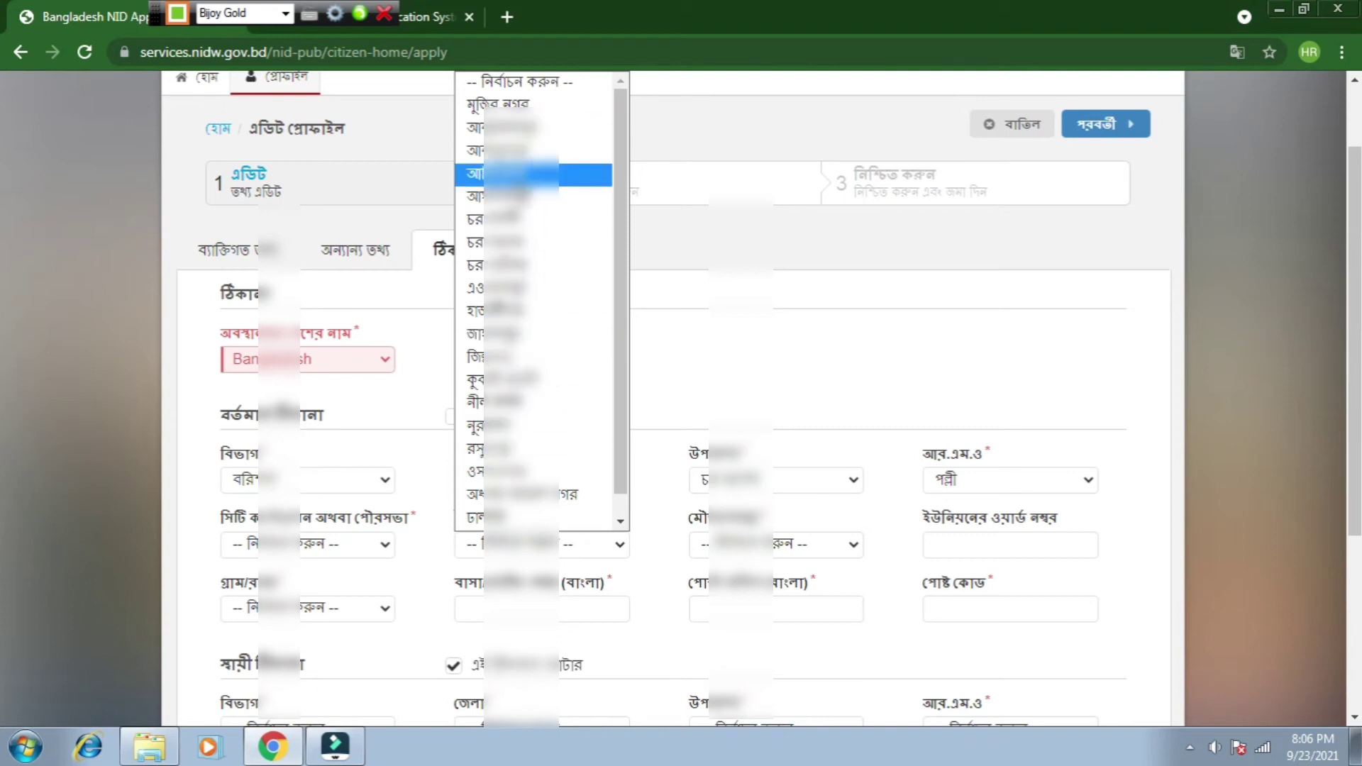
key("Return")
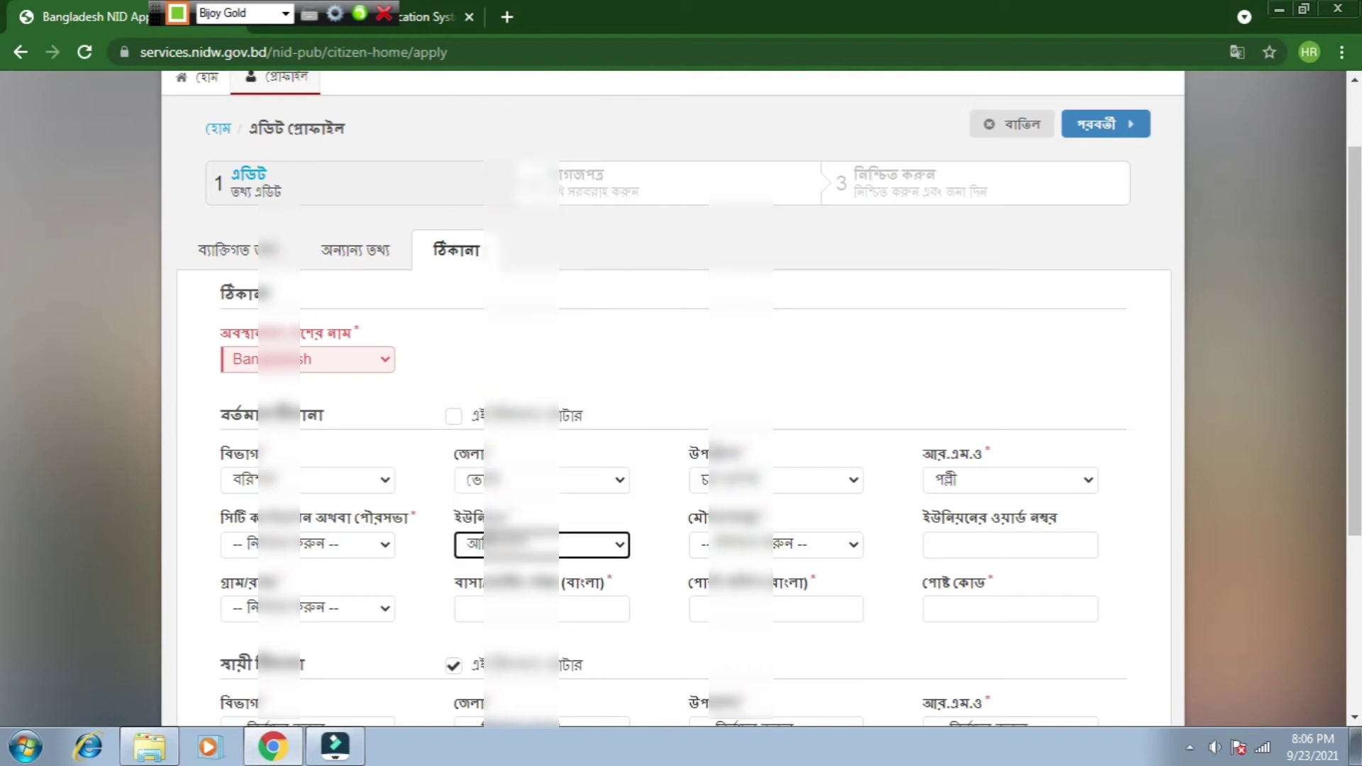
left_click(819, 463)
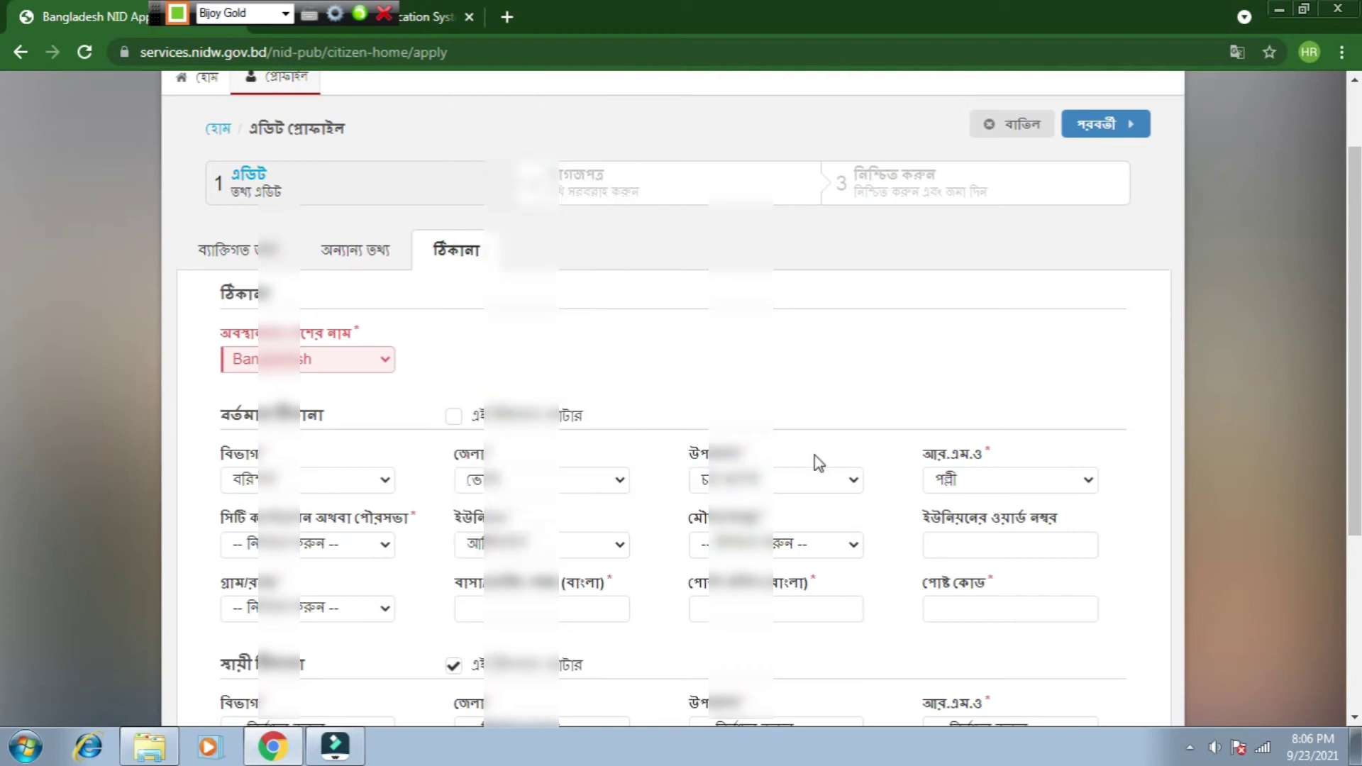
left_click(763, 546)
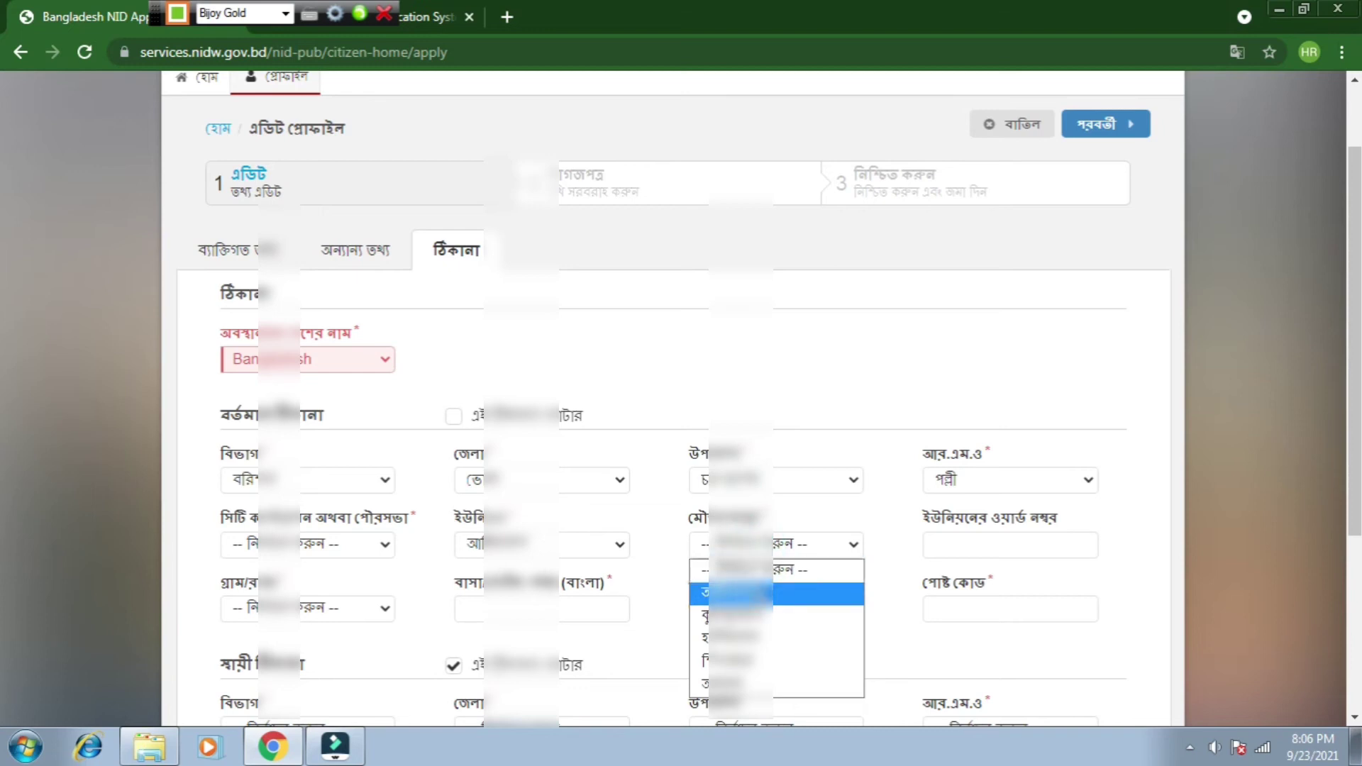
left_click(738, 593)
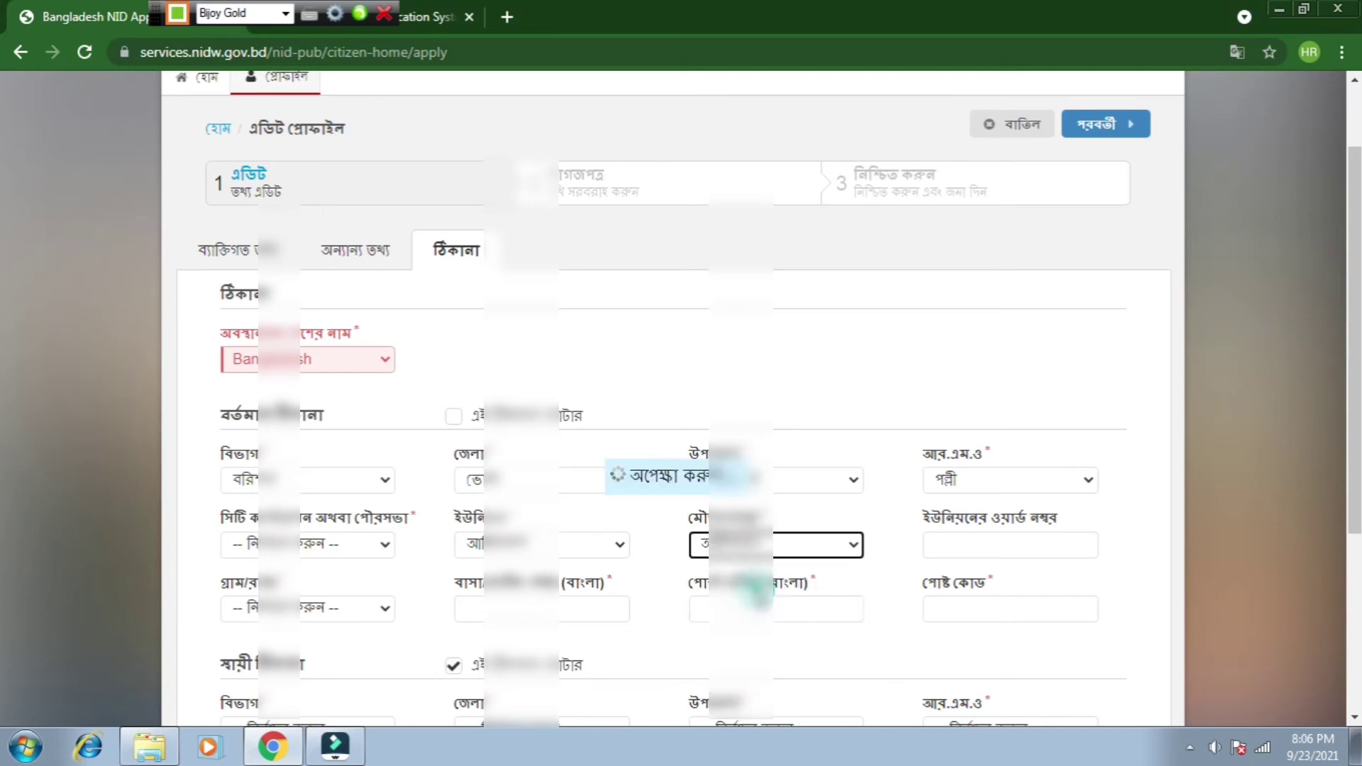
left_click(979, 547)
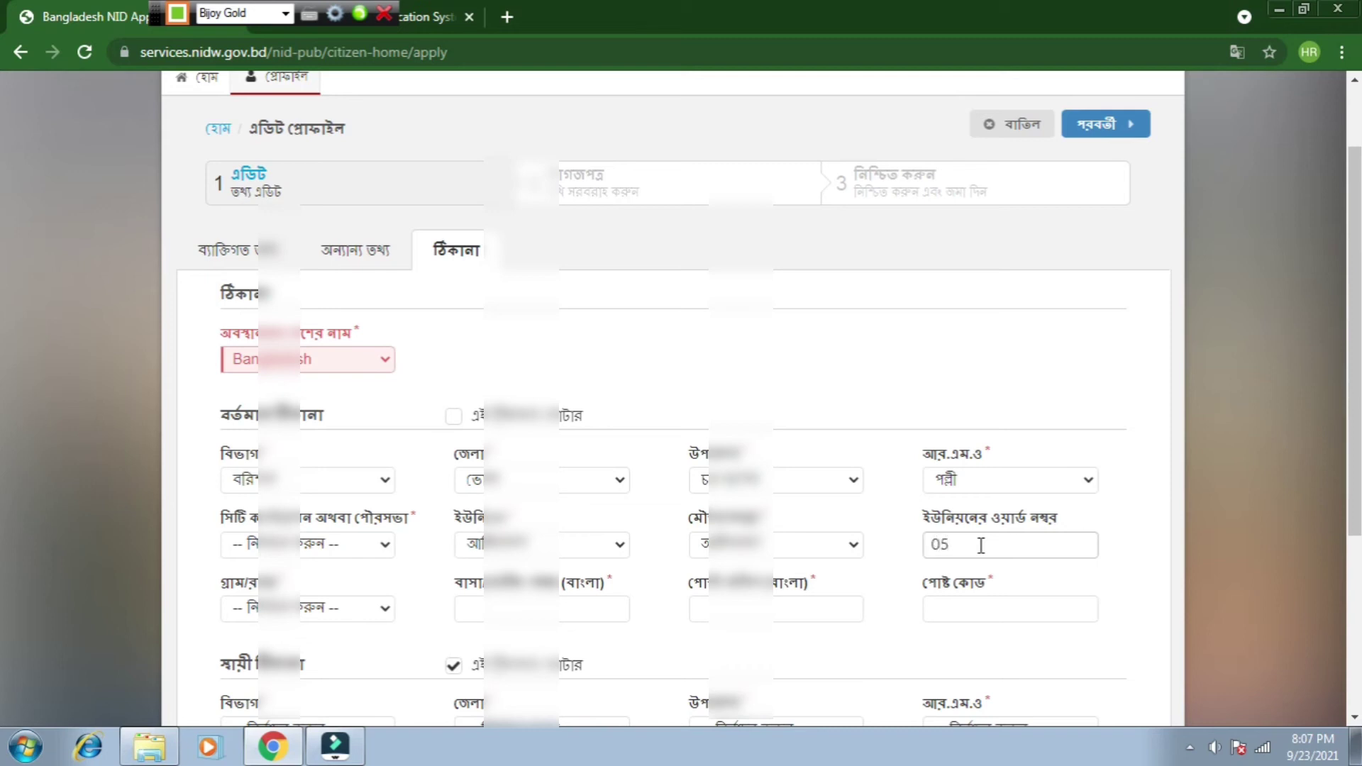
- Pick the present address village and enter house/road number 450
left_click(301, 604)
left_click(177, 623)
left_click(340, 611)
left_click(299, 659)
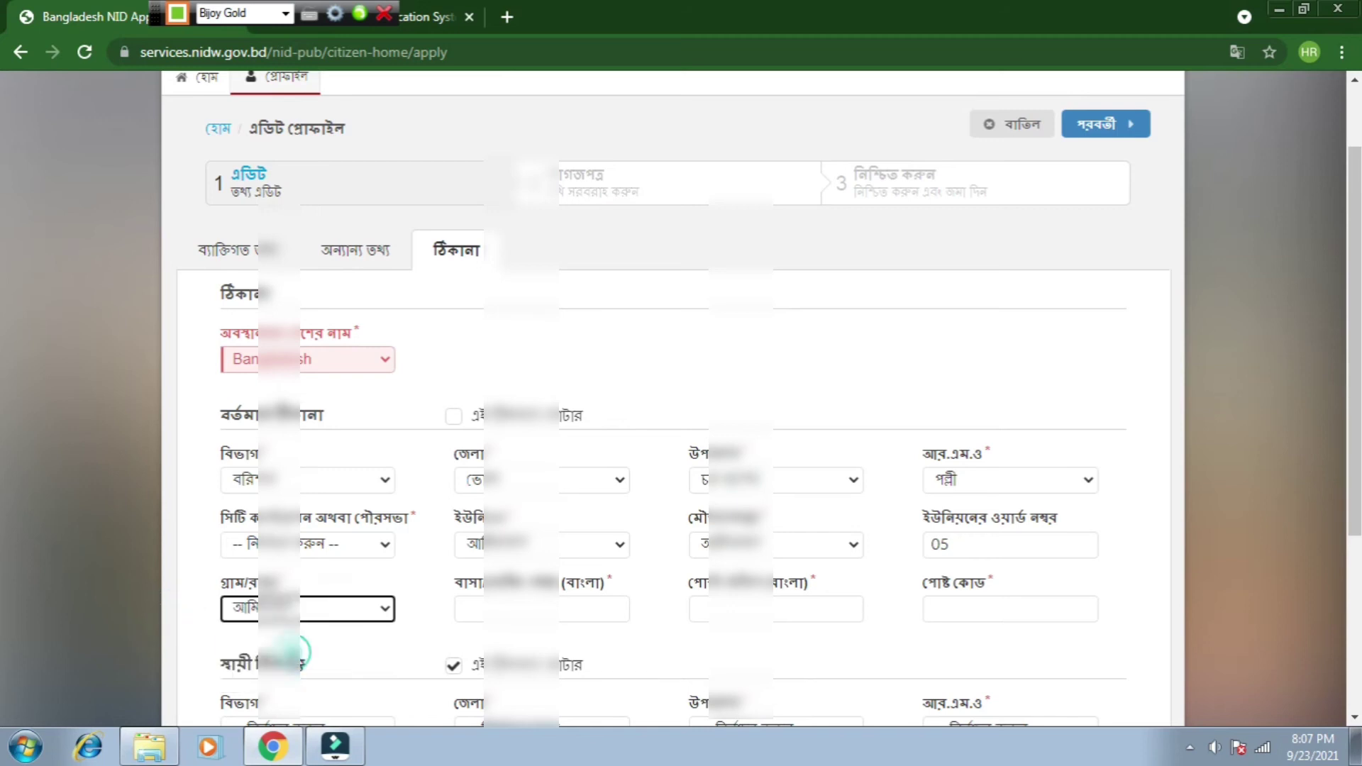
left_click(548, 608)
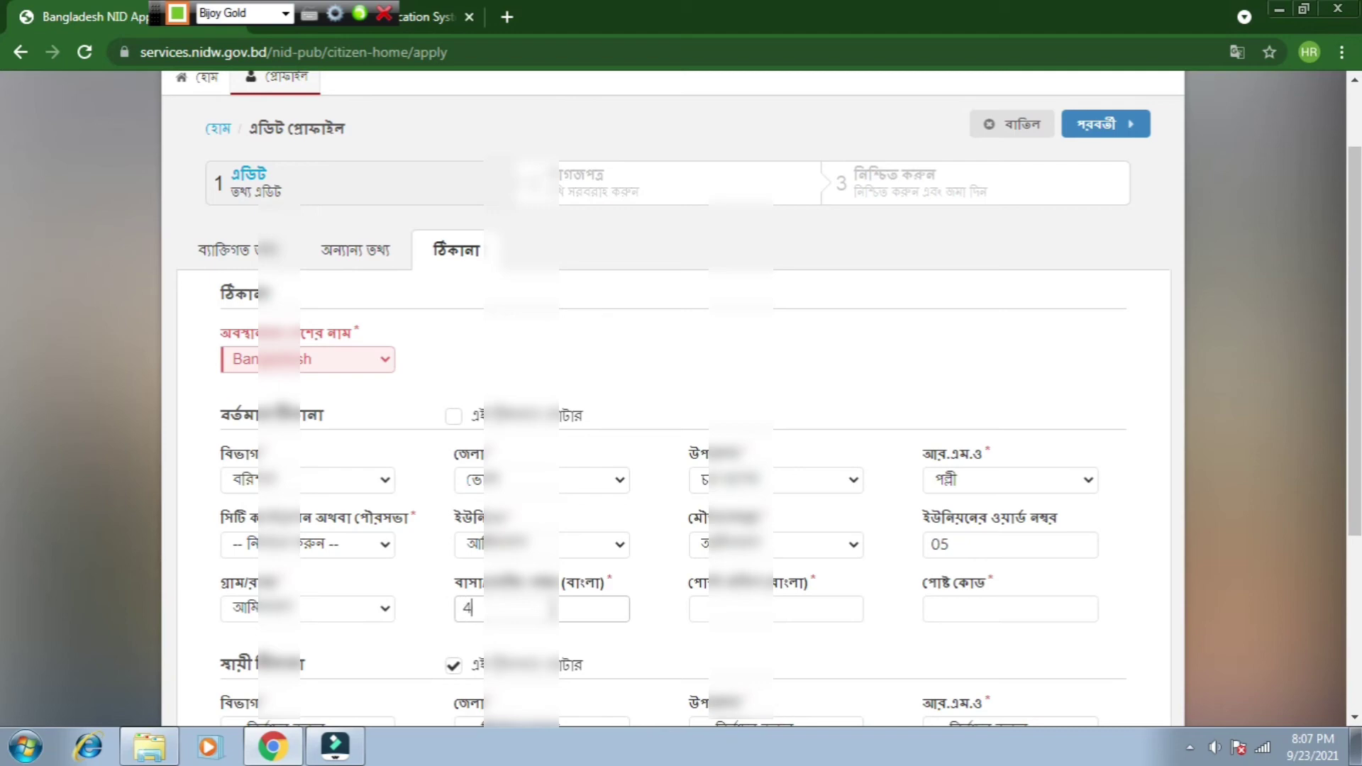
type("450")
scroll(562, 617, "down", 3)
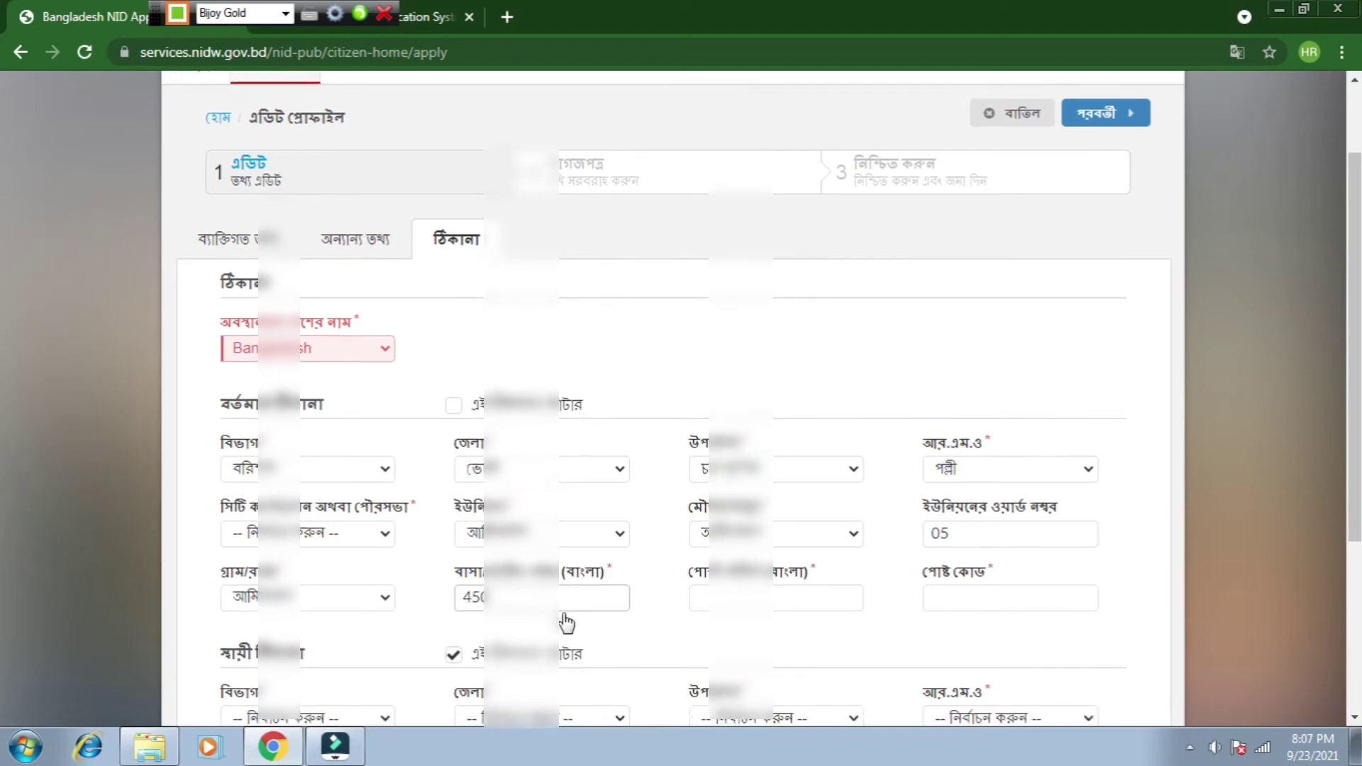
- Enter the present address post office name and post code 8340
left_click(764, 409)
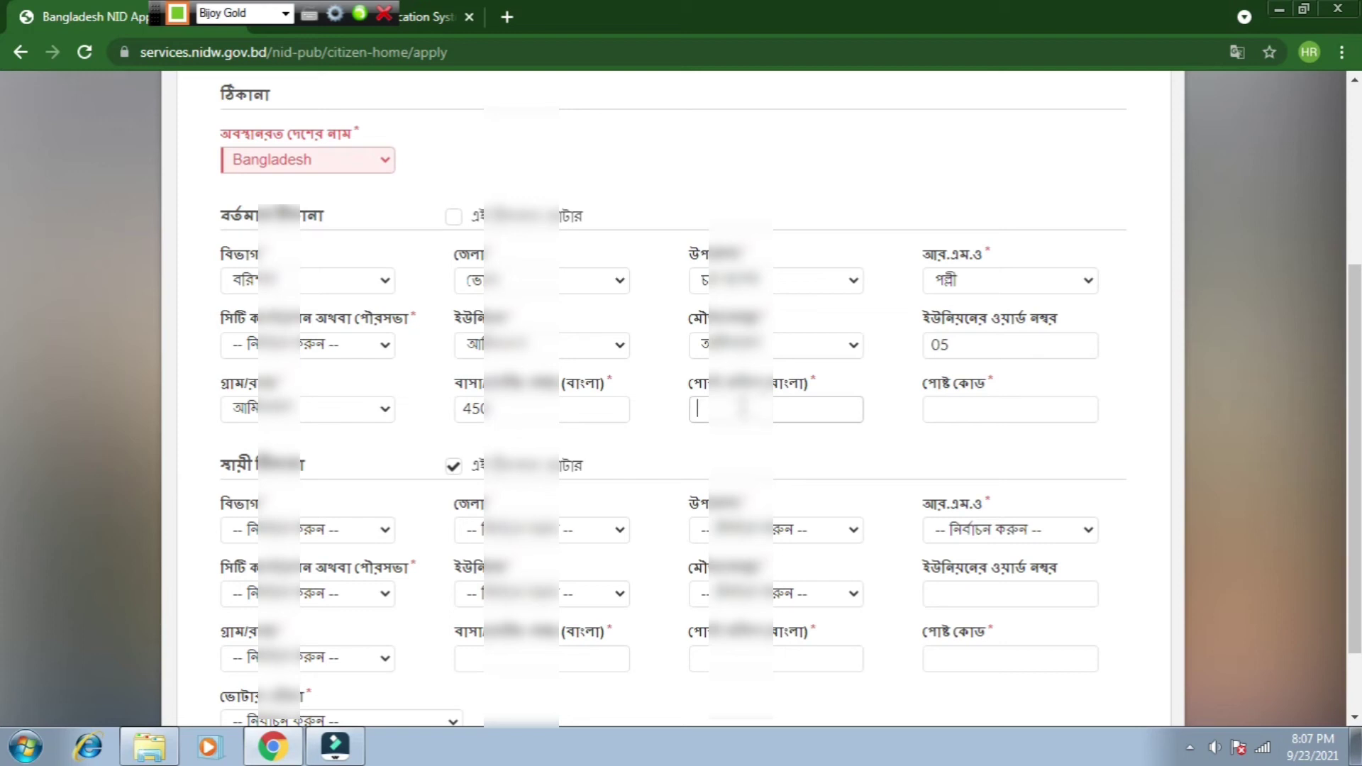
left_click(281, 409)
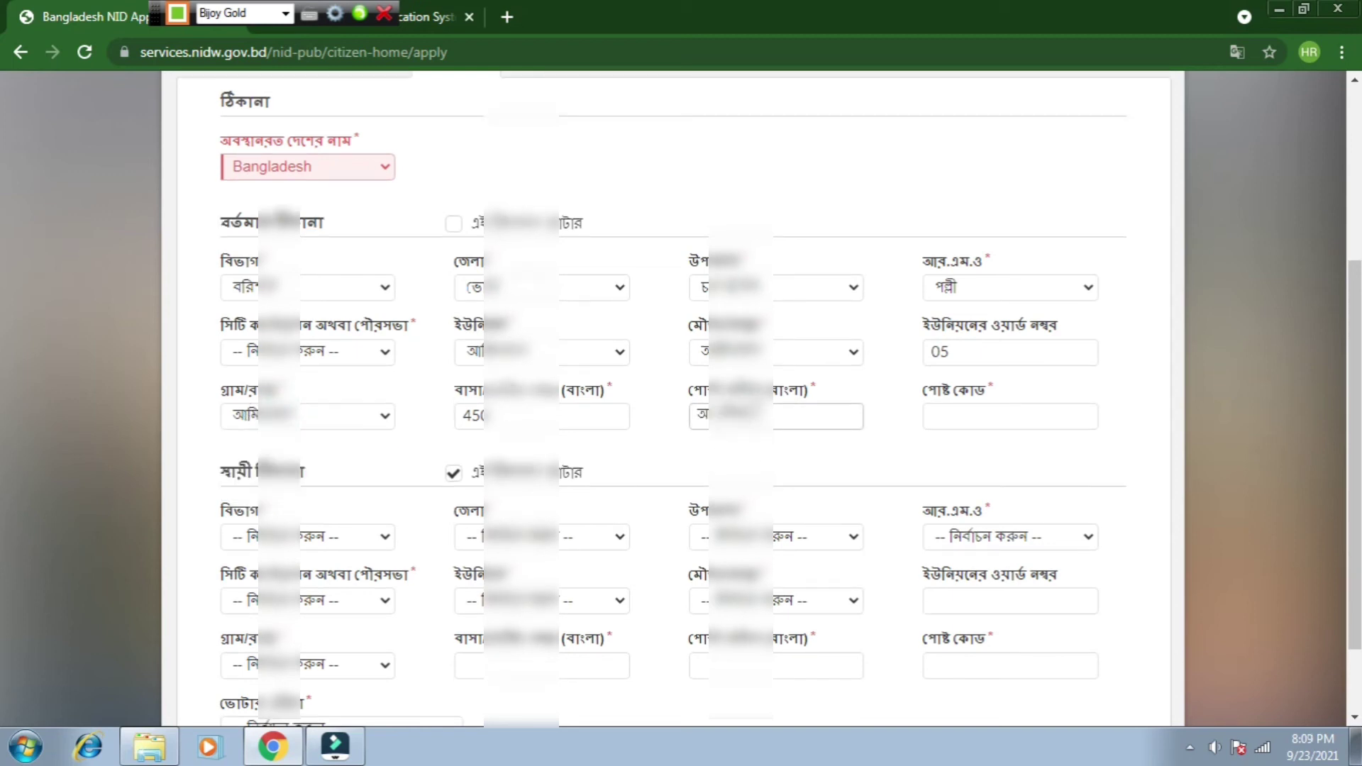
type("দ")
left_click(945, 415)
type("8340")
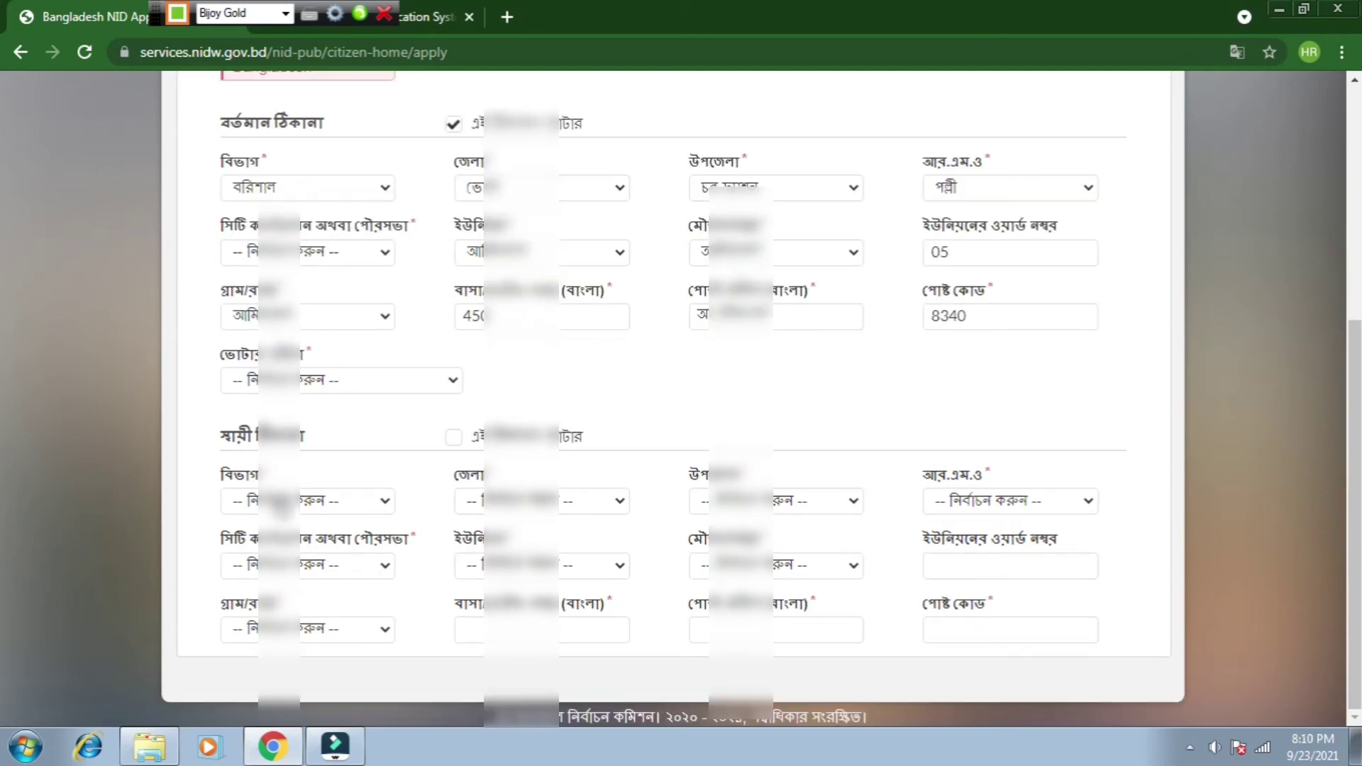
- Set the permanent address to division বরিশাল with district, upazila and RMO পৌরসভা
left_click(279, 503)
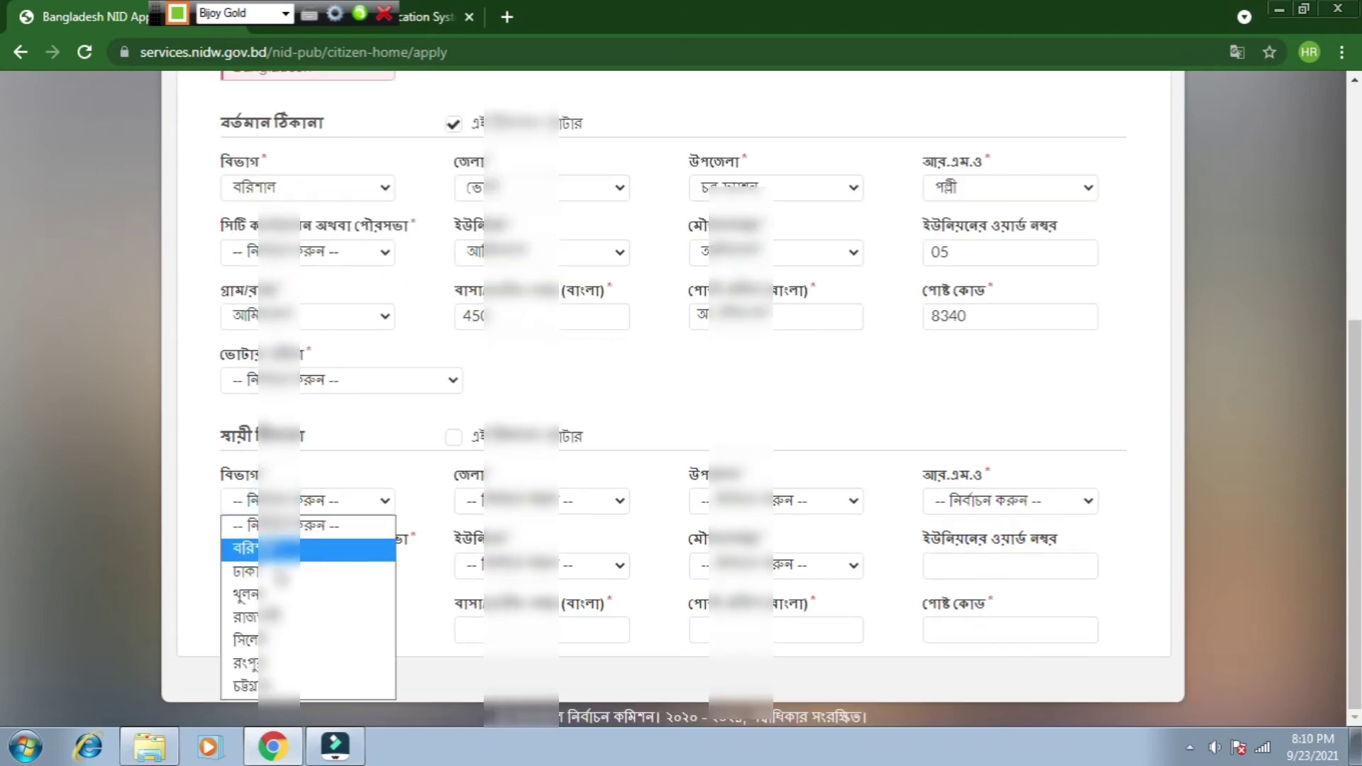
left_click(280, 550)
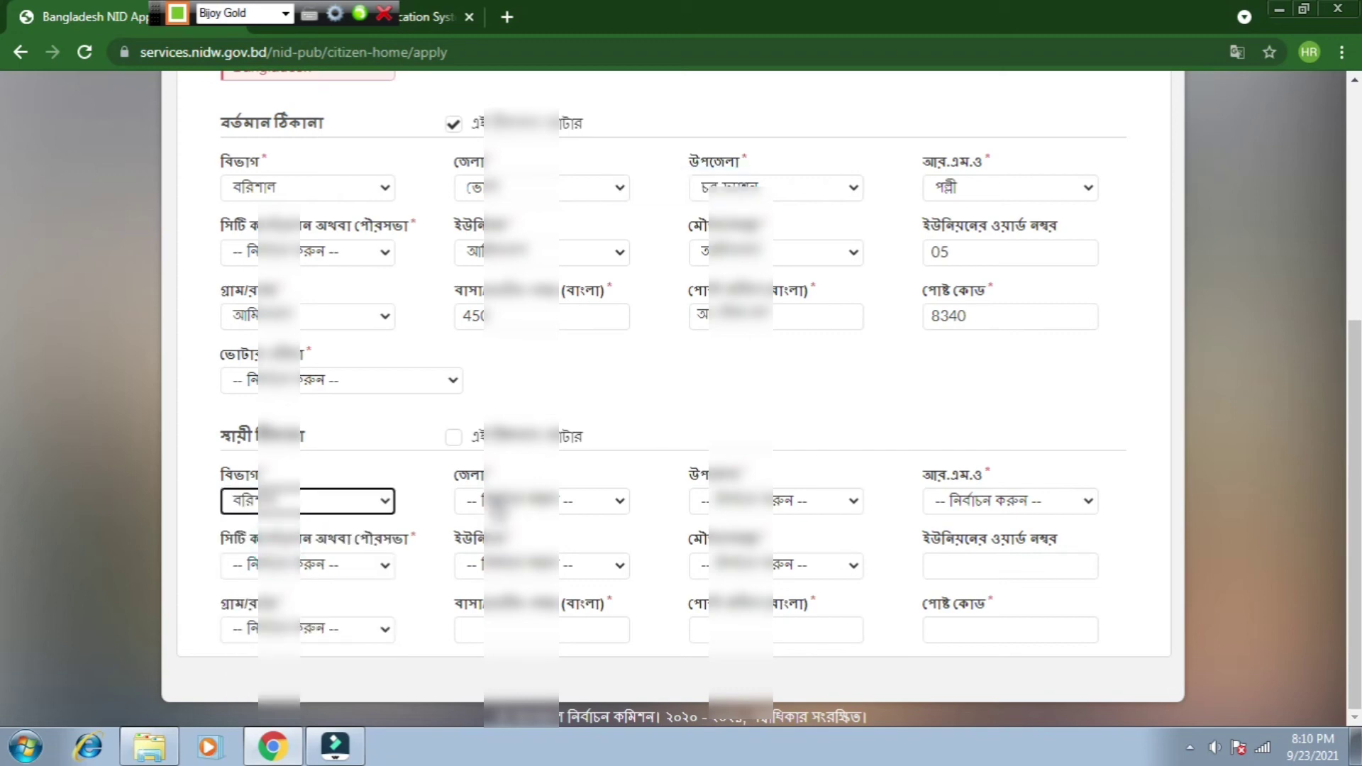
left_click(496, 501)
left_click(496, 663)
left_click(803, 508)
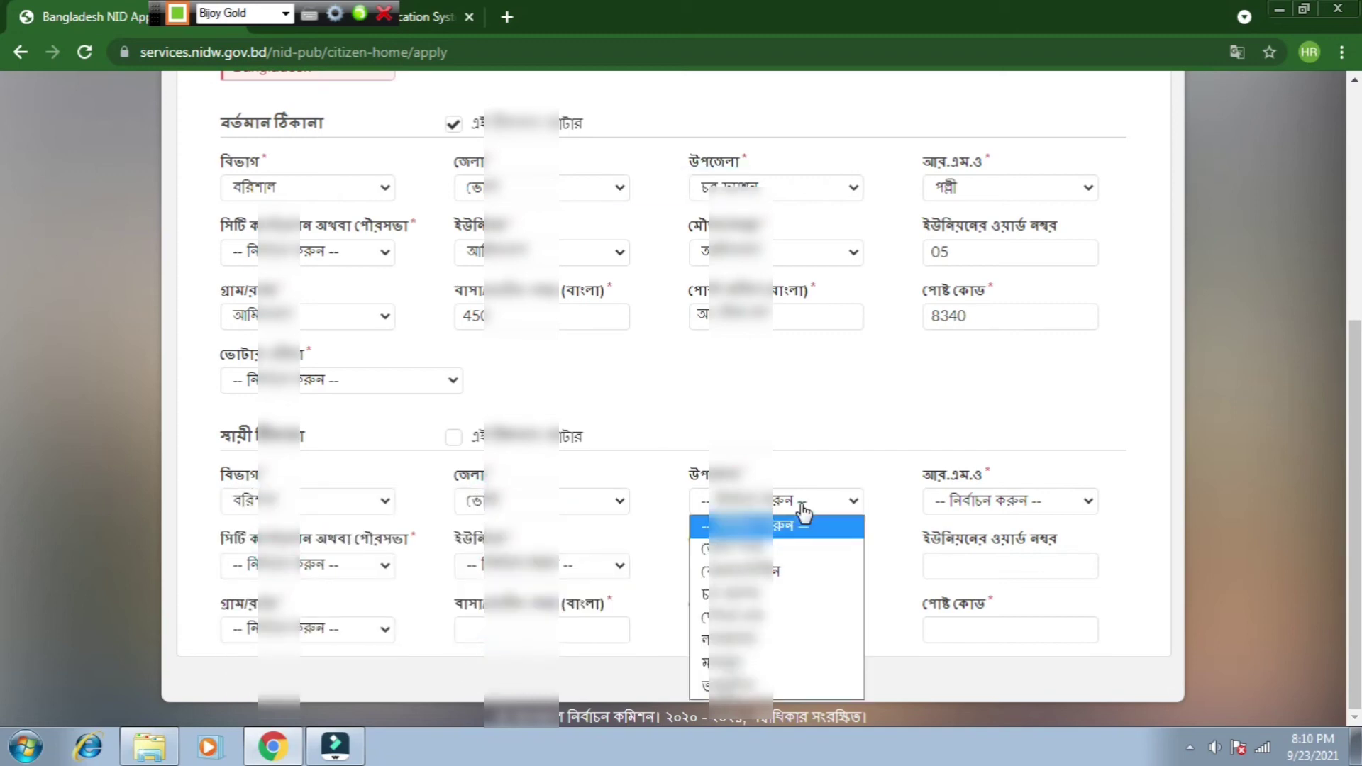
left_click(741, 594)
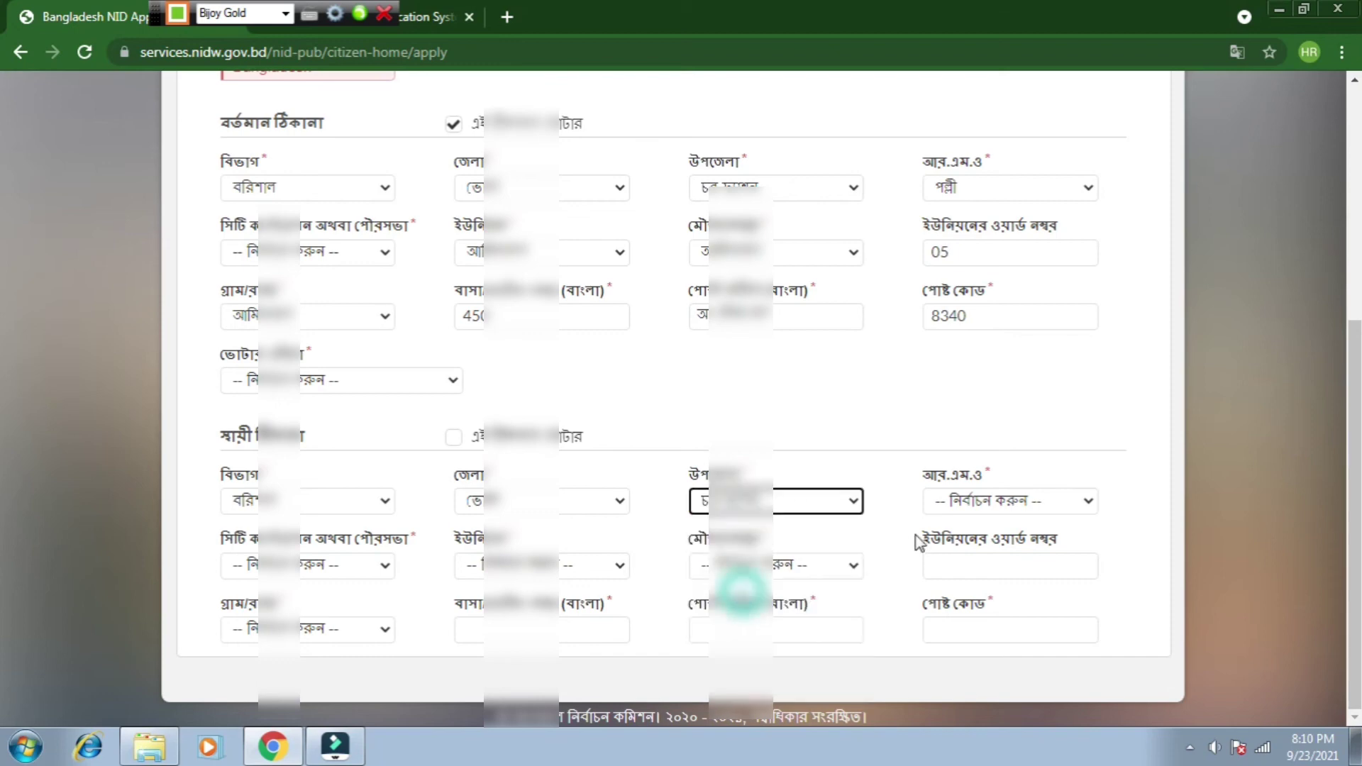
left_click(976, 502)
left_click(980, 569)
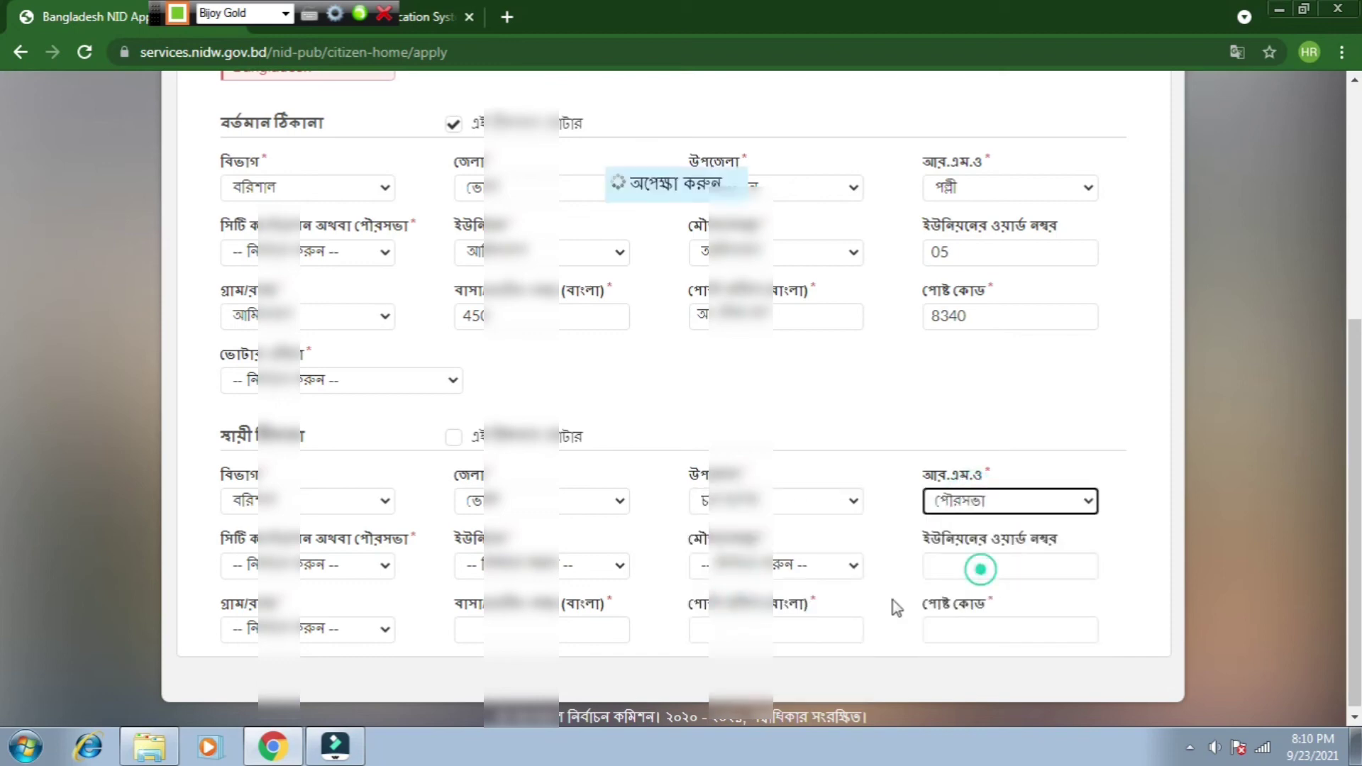
- Switch the permanent address to a different upazila and choose the ward 2 voter area
left_click(536, 560)
left_click(794, 398)
left_click(751, 502)
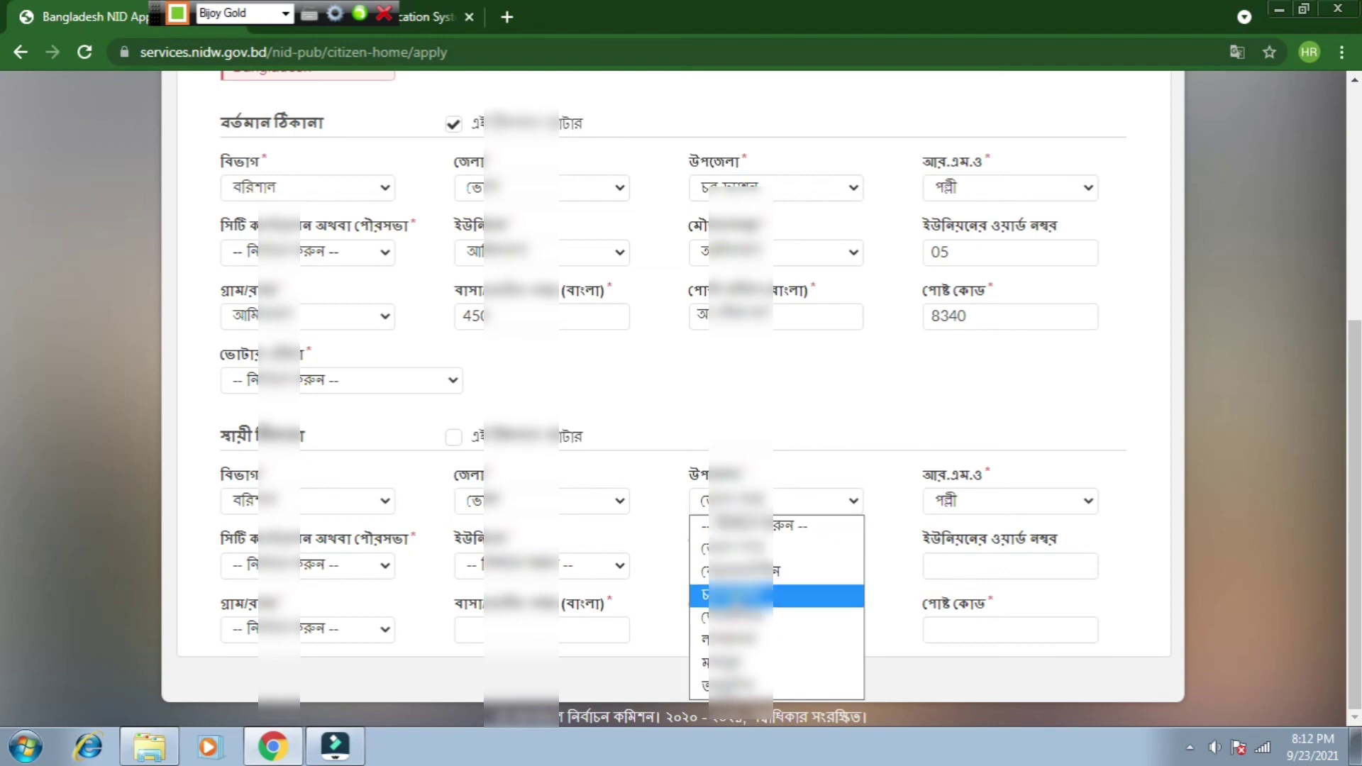
left_click(777, 596)
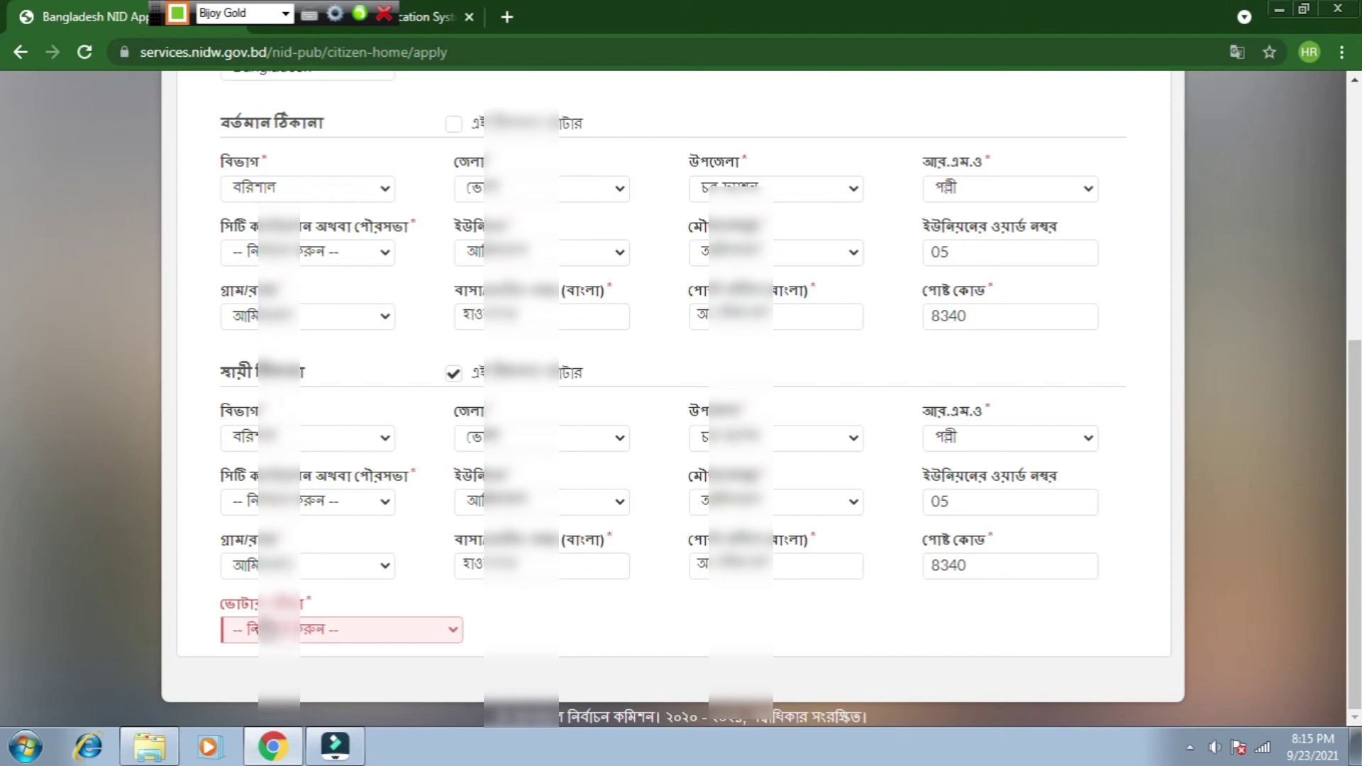
left_click(305, 630)
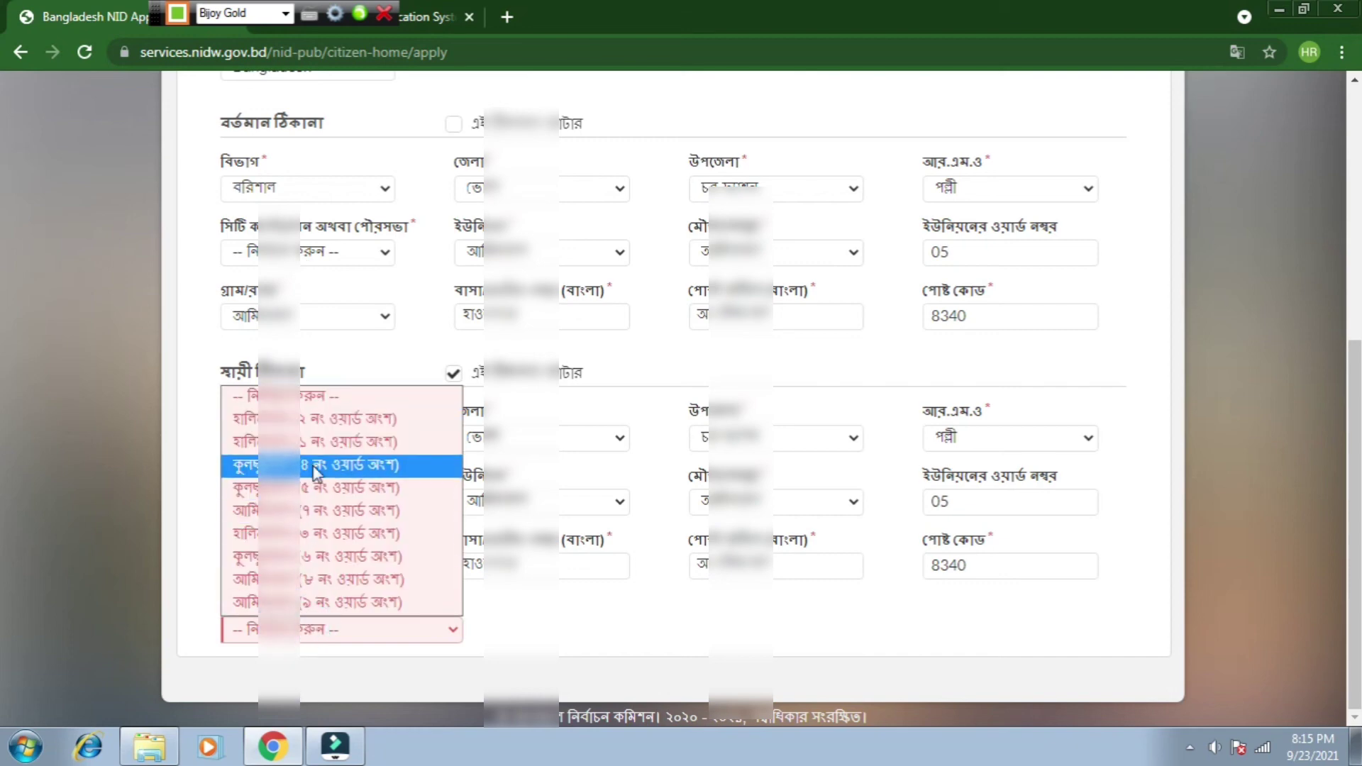
left_click(317, 426)
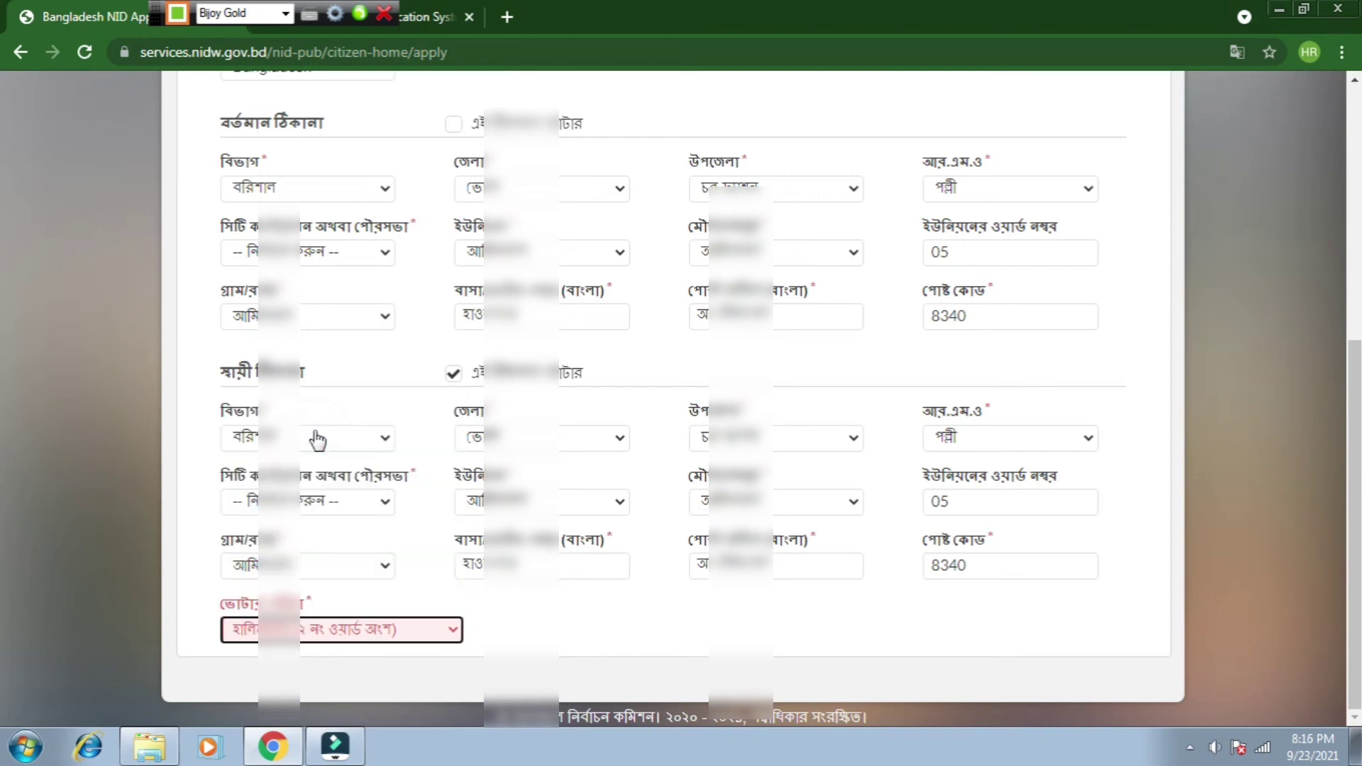
scroll(685, 535, "up", 7)
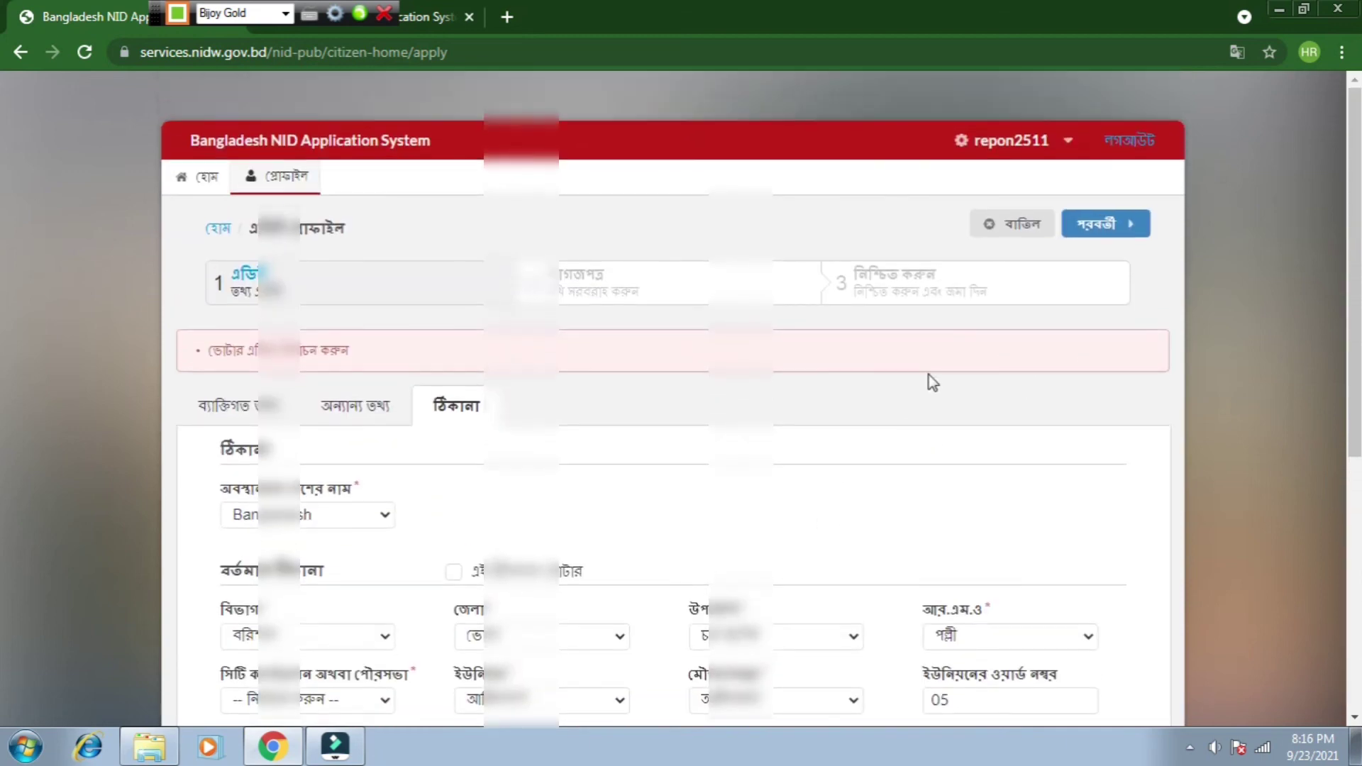
- Go past the documents and confirmation steps with পরবর্তী and submit the profile with সাবমিট
left_click(1098, 228)
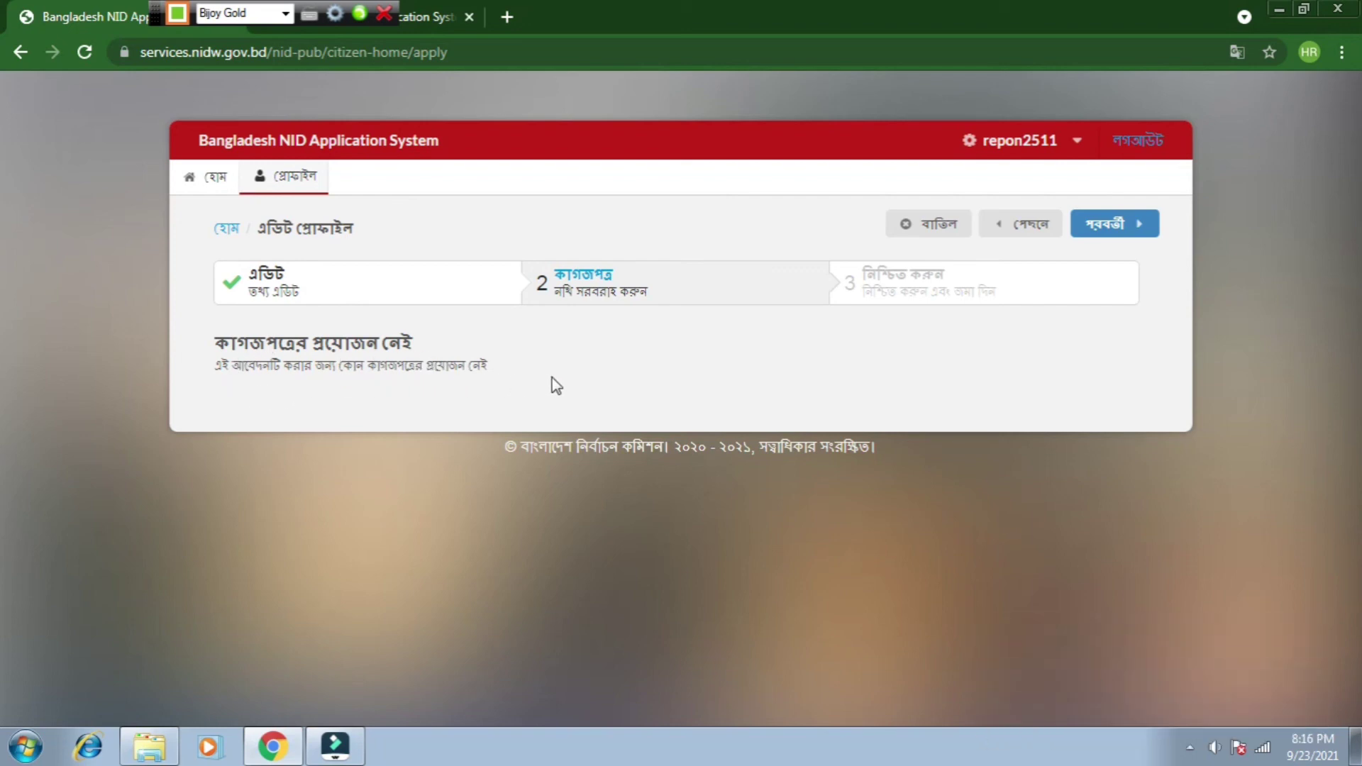
left_click(1103, 234)
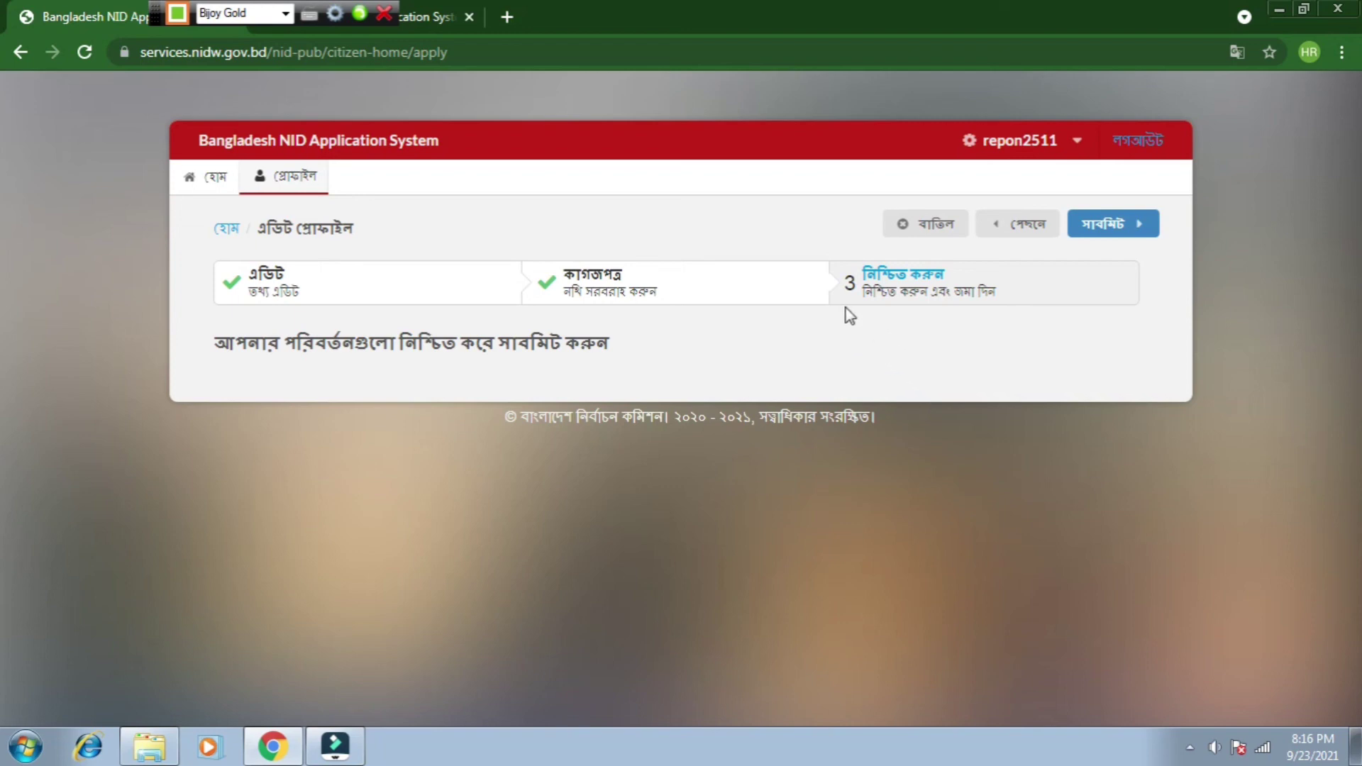
left_click(1113, 230)
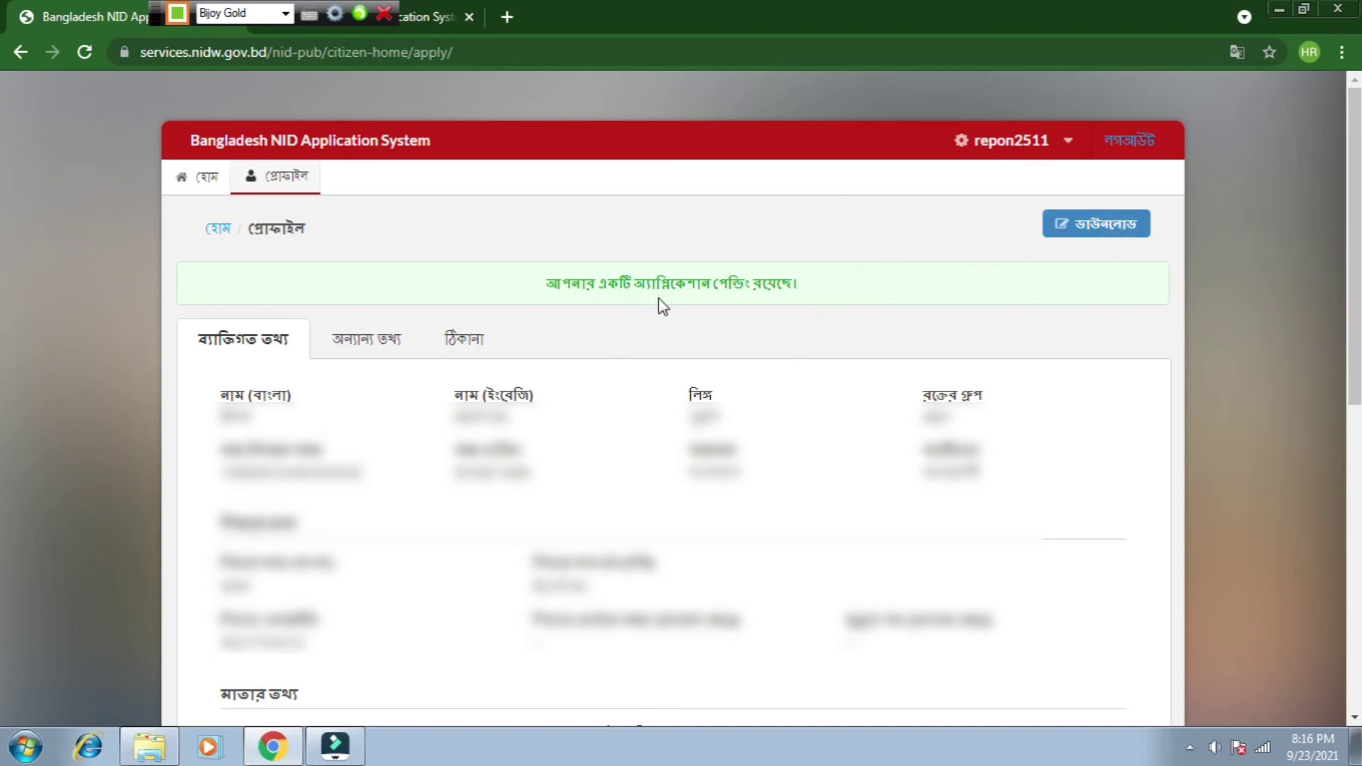
- Download the application form as new_nid_form_2.pdf and open it
scroll(783, 317, "down", 5)
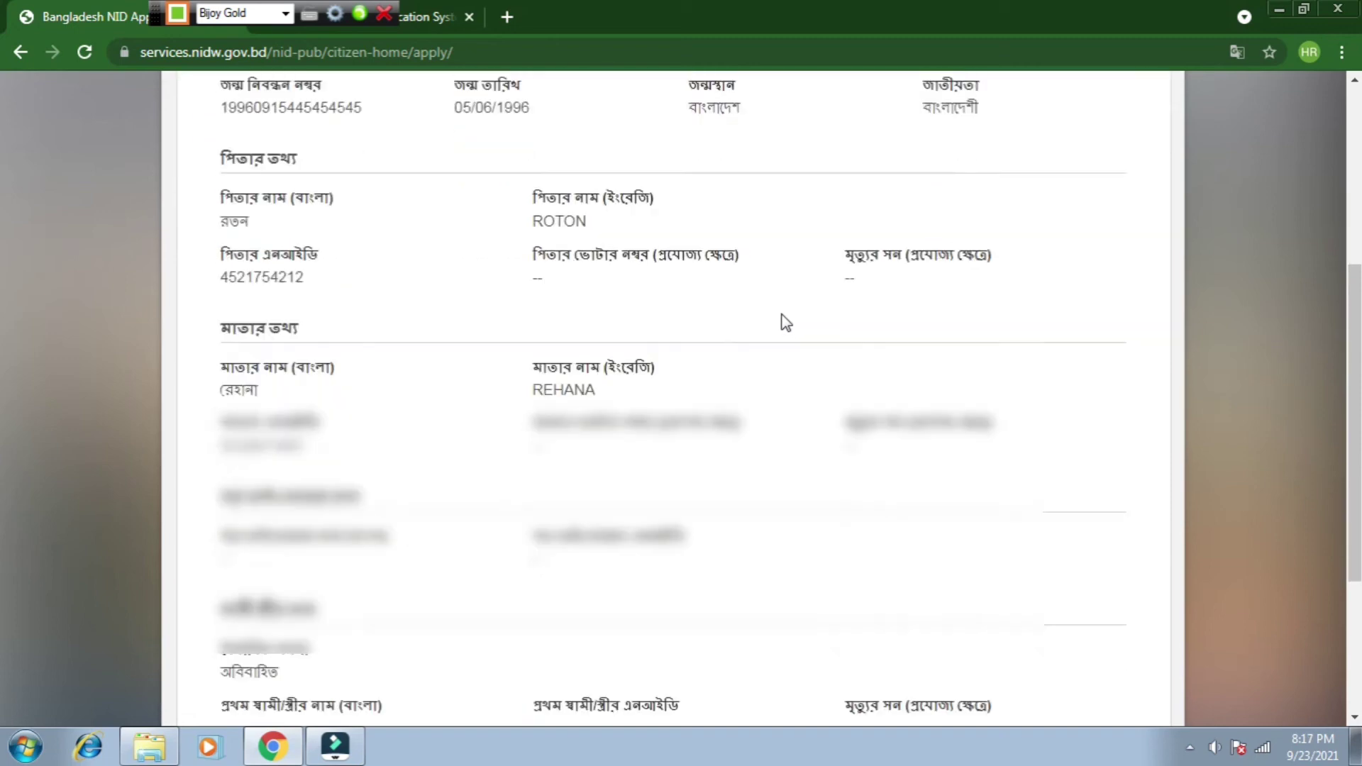
scroll(783, 323, "down", 4)
scroll(754, 353, "up", 9)
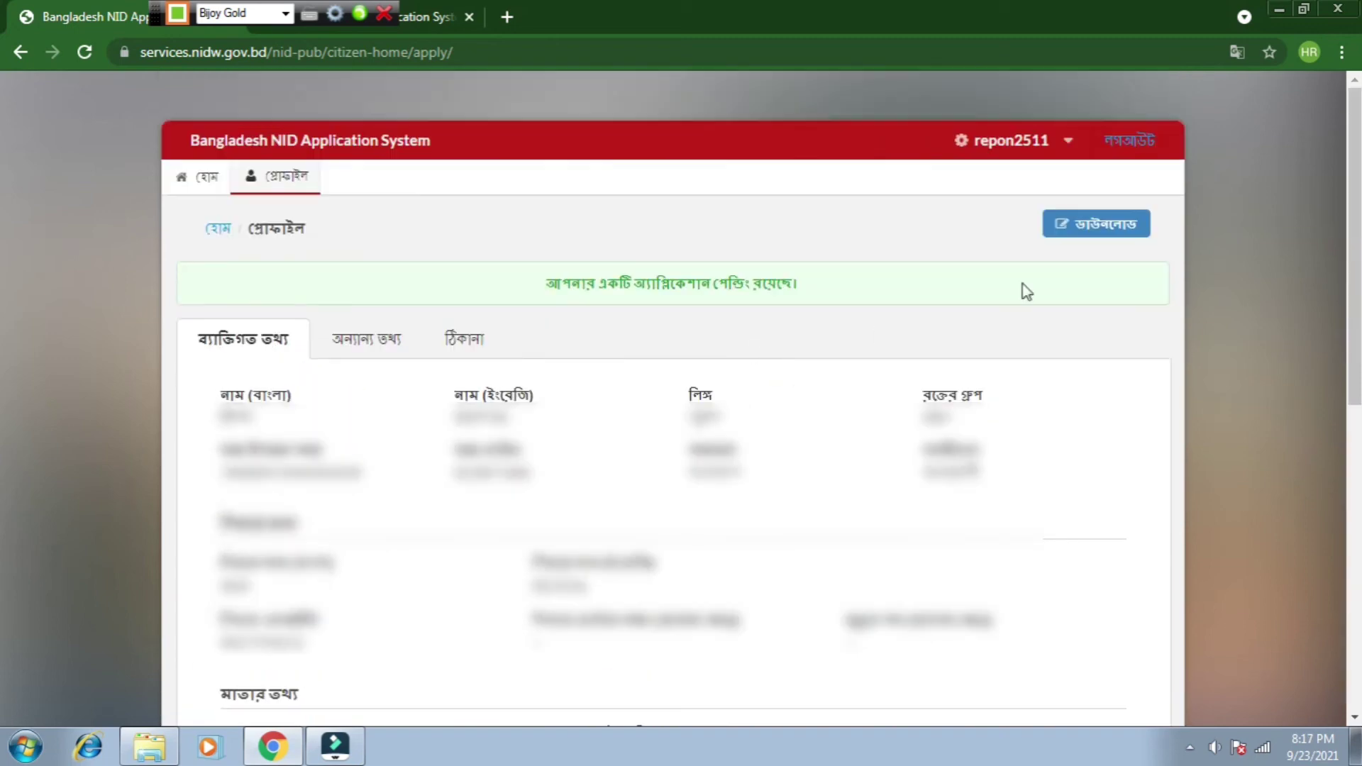
left_click(1083, 232)
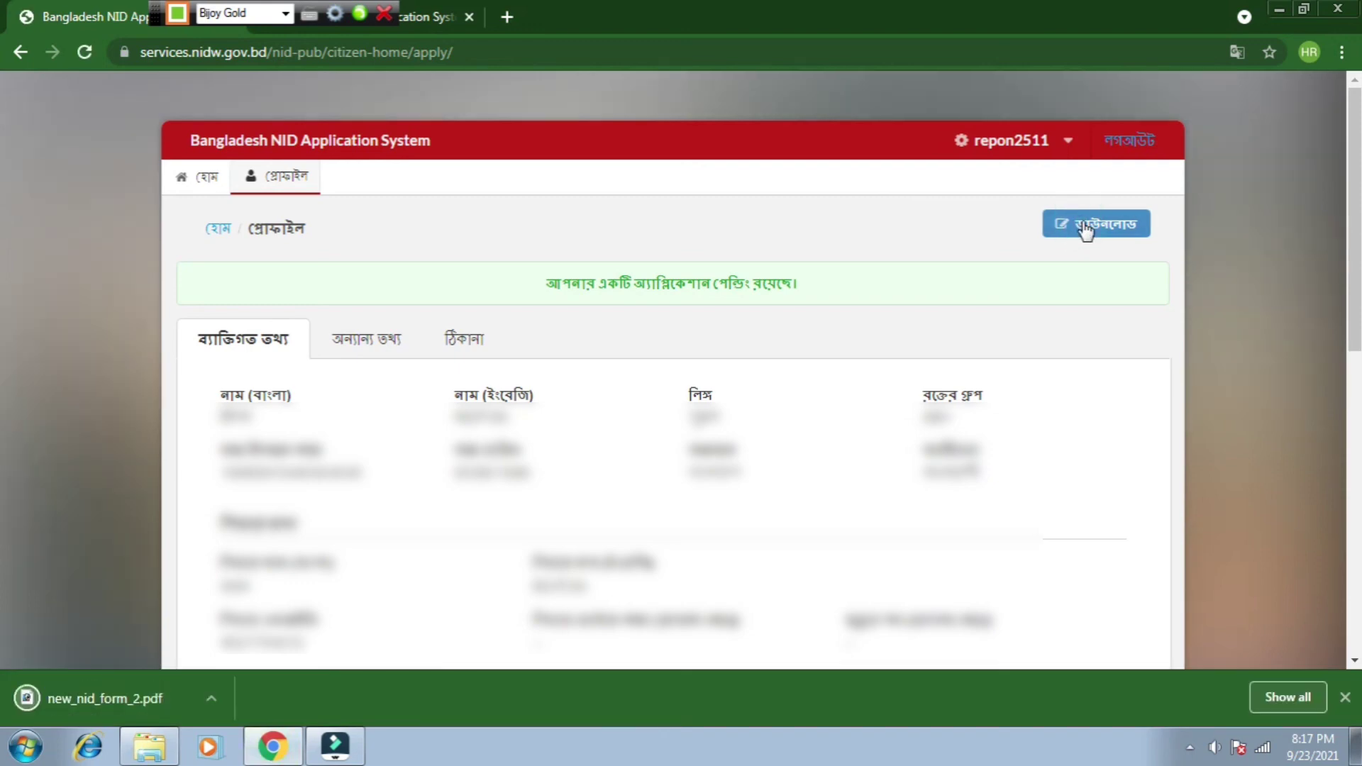
left_click(104, 699)
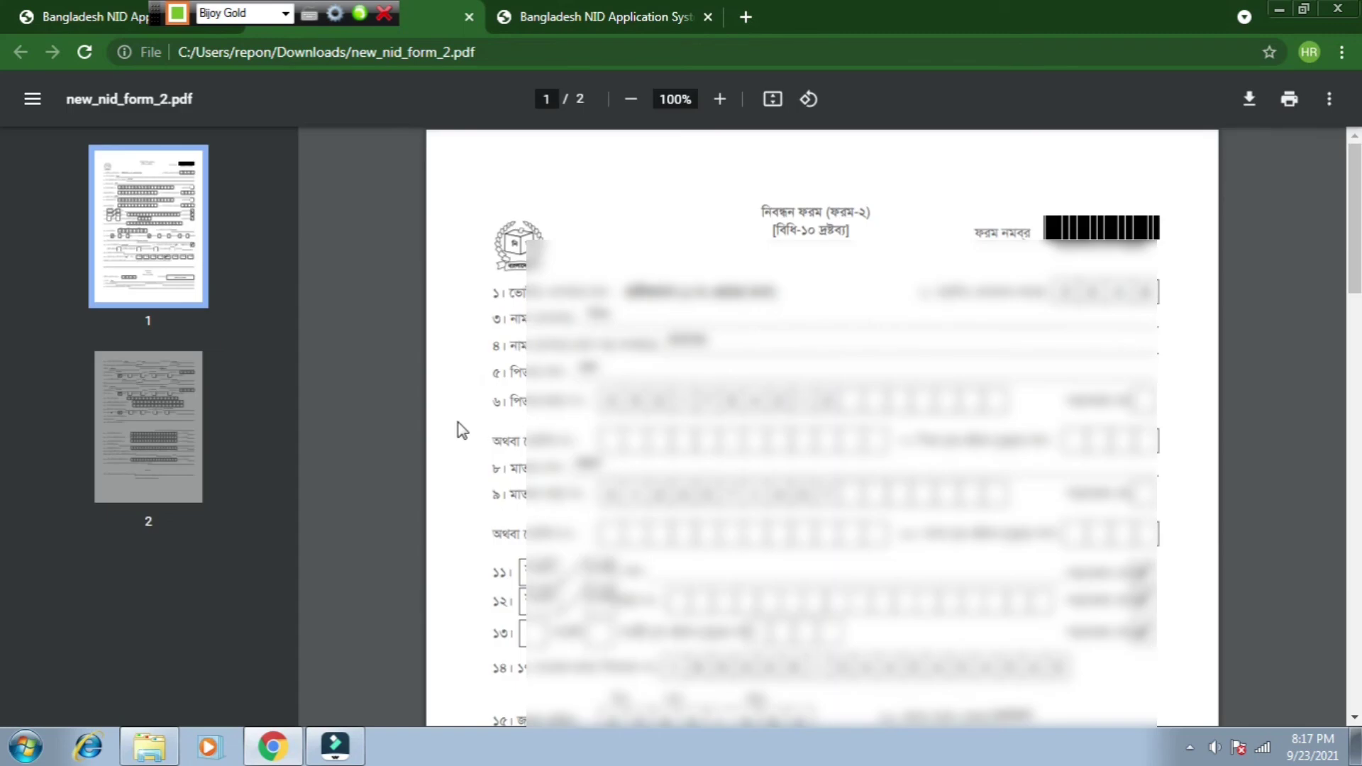
- Scroll through both pages of new_nid_form_2.pdf and back up toward page 1
scroll(458, 426, "down", 10)
scroll(819, 347, "down", 5)
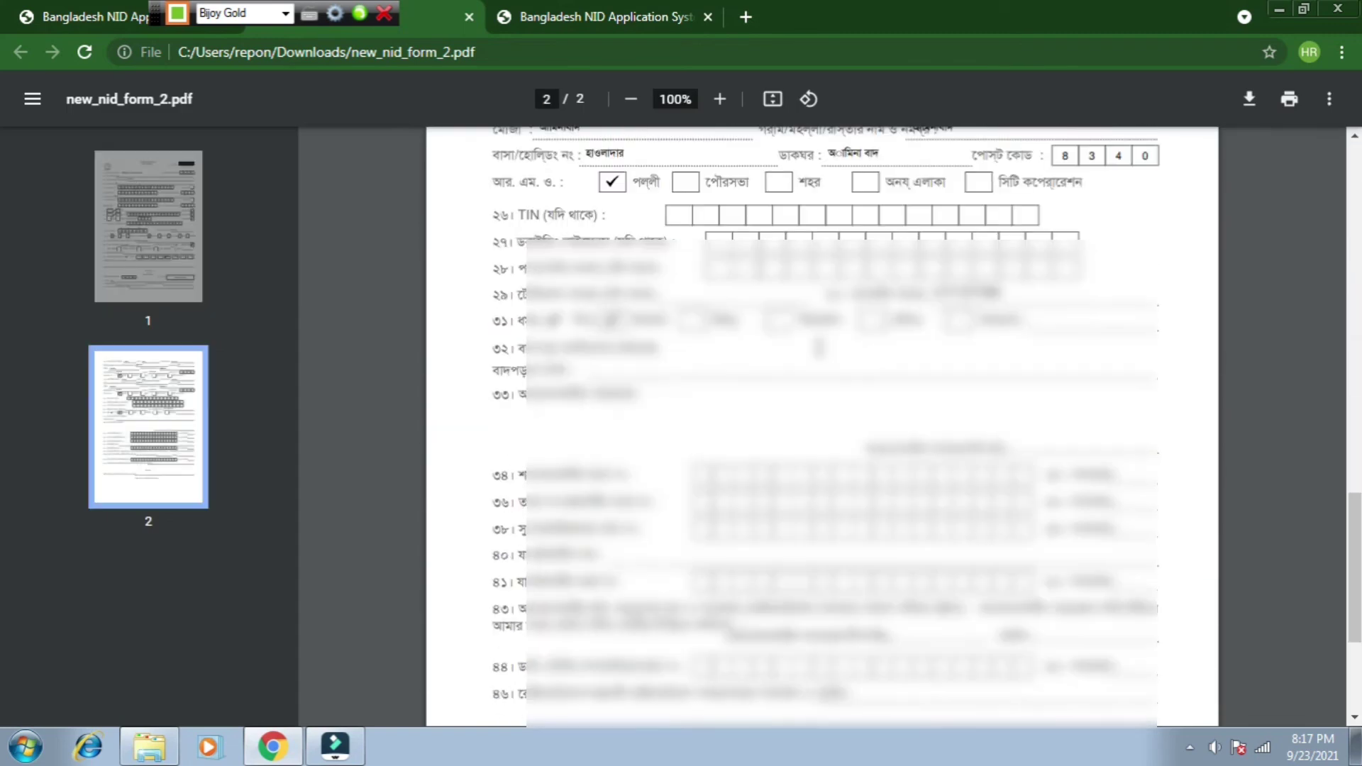
scroll(821, 359, "down", 5)
scroll(820, 361, "up", 15)
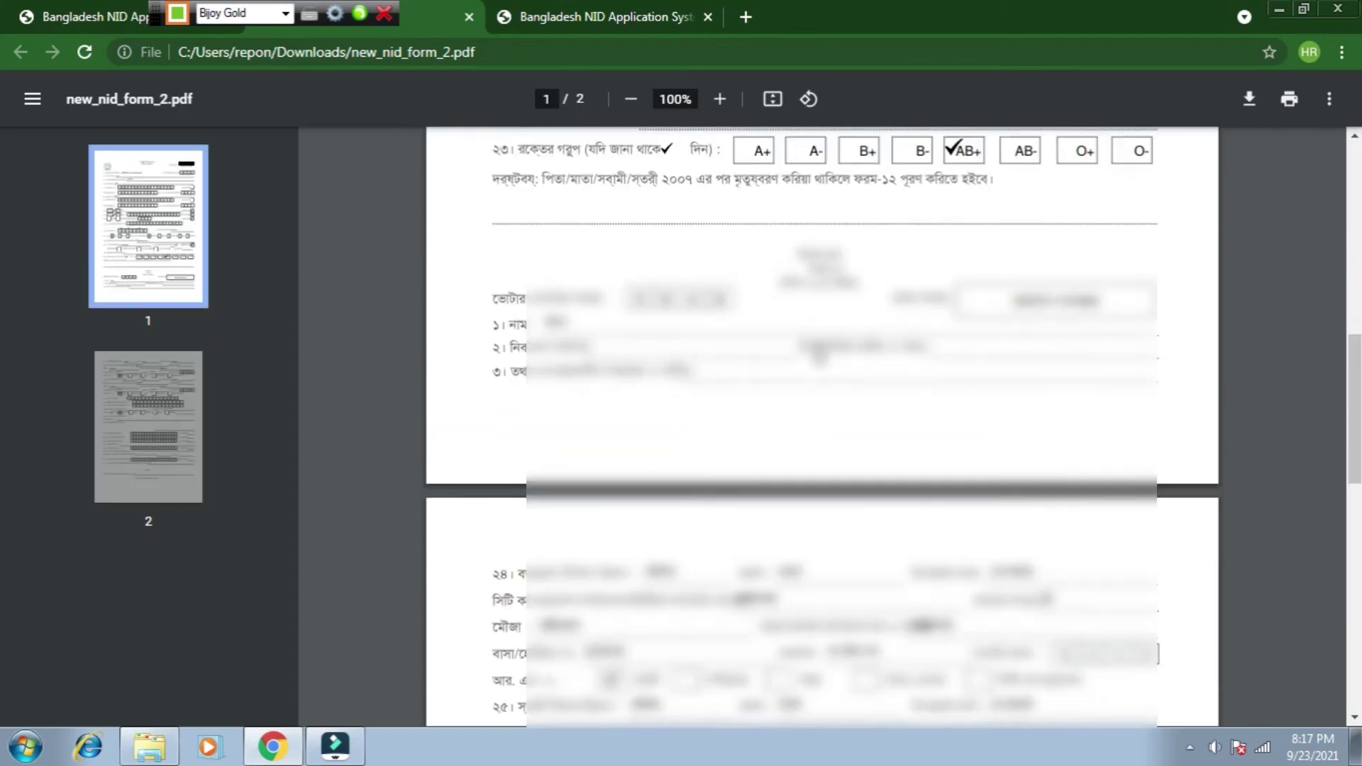